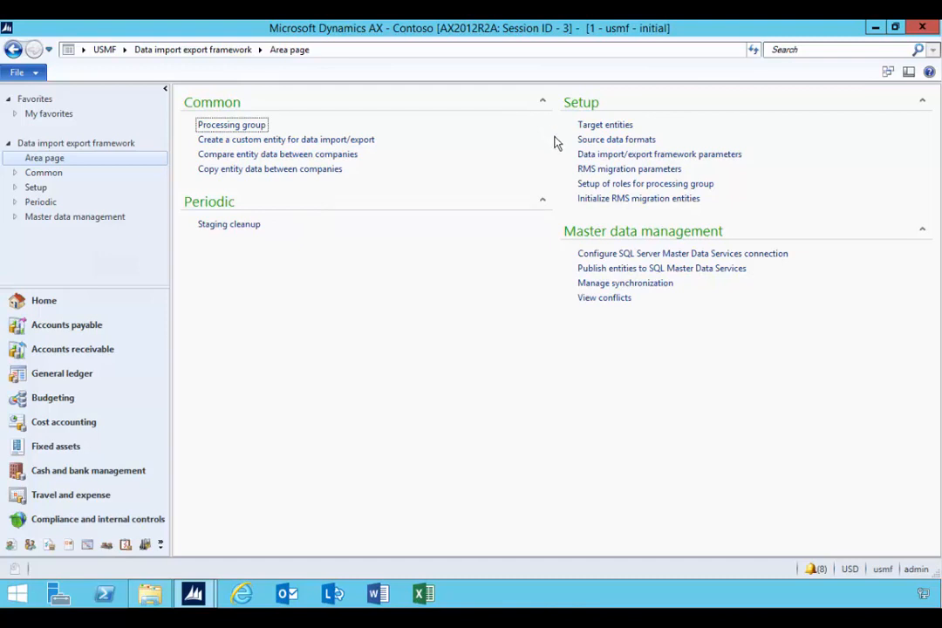
Step: Review the shared working directory and data access settings in the data import/export framework parameters, and close the form
click(598, 157)
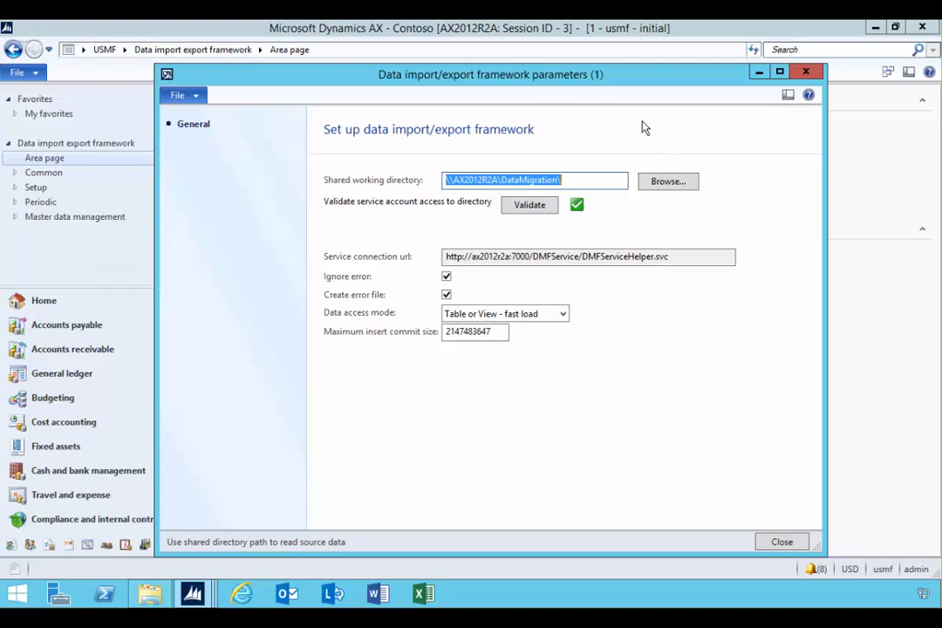
click(803, 74)
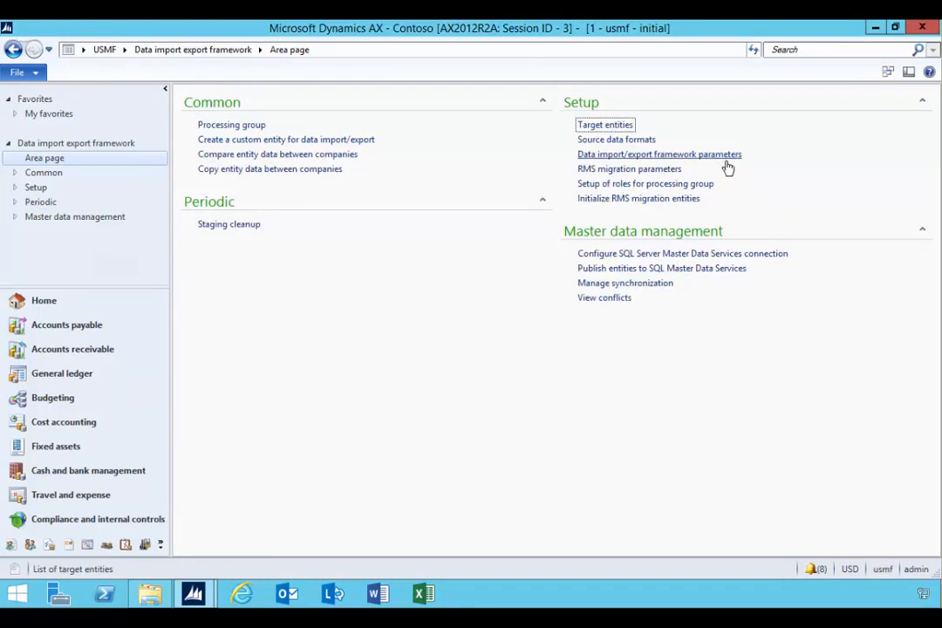
Step: Open the source data formats and compare the settings of the AX, CSVs and Excel entries
click(599, 141)
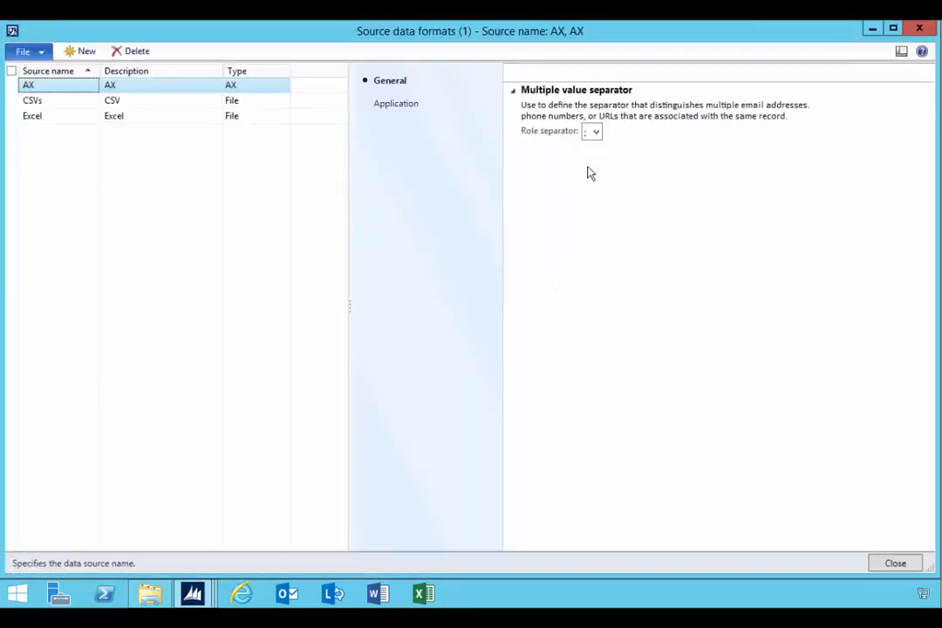
click(166, 103)
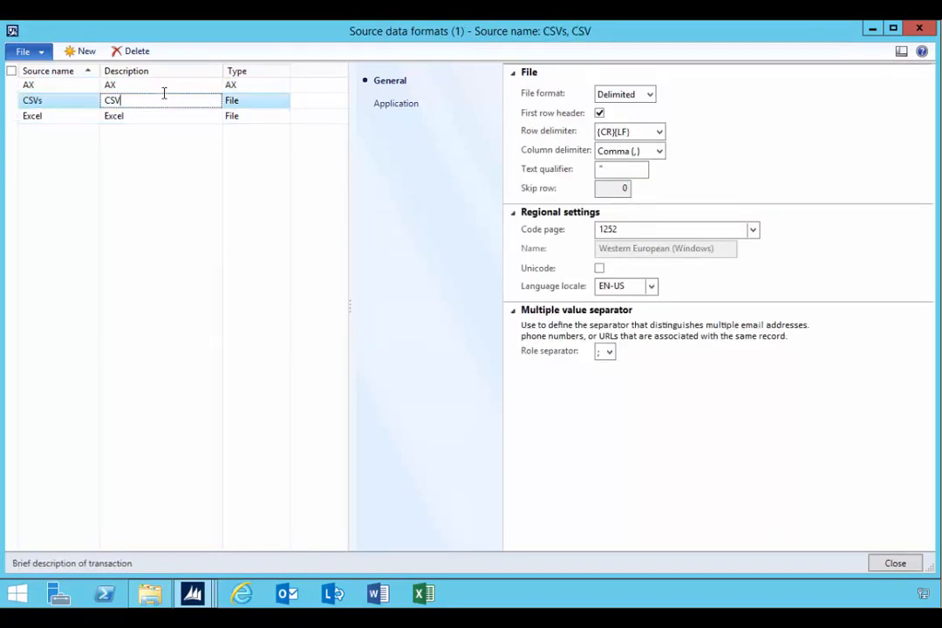
click(169, 87)
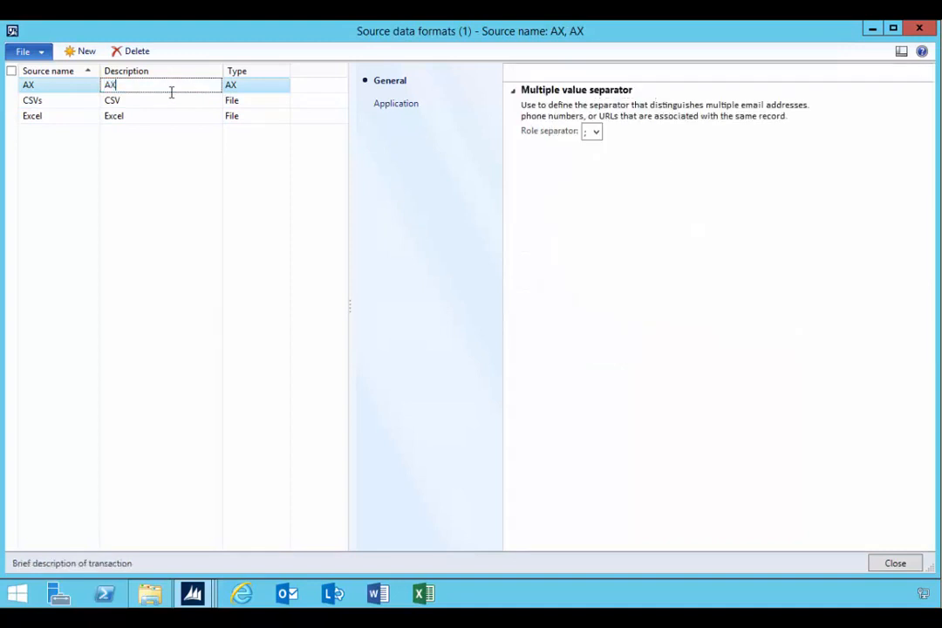
click(230, 104)
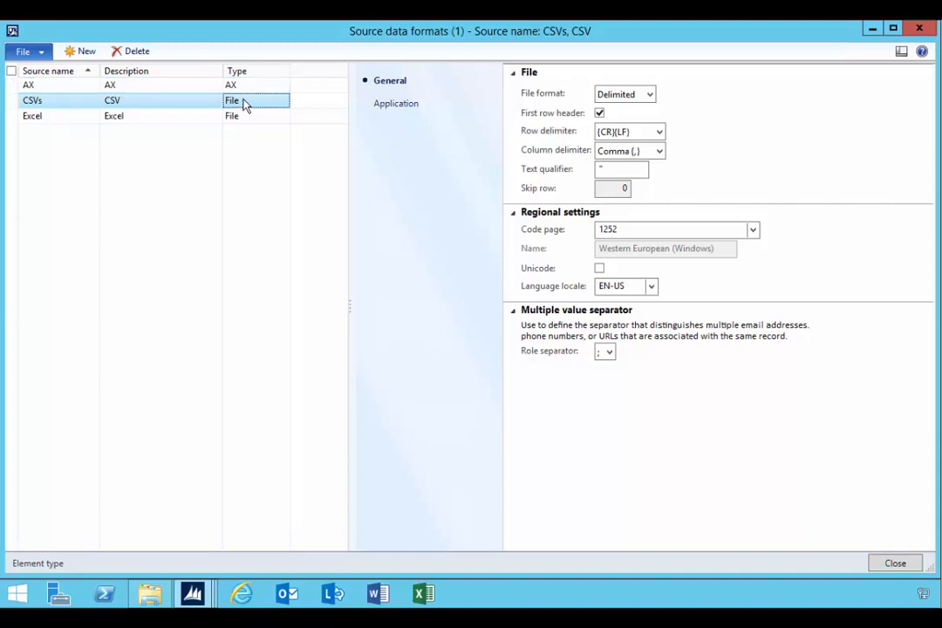
click(246, 116)
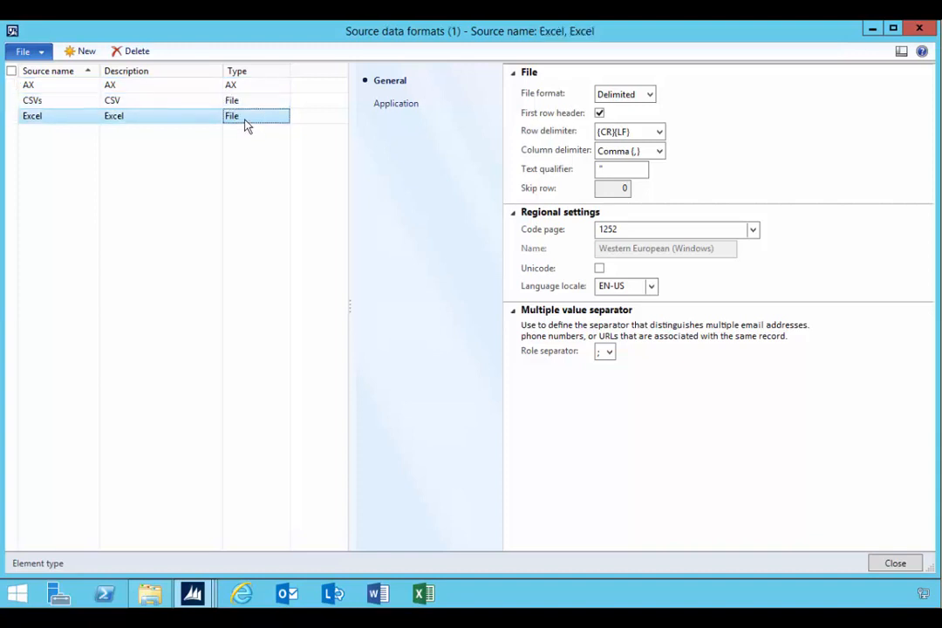
click(83, 99)
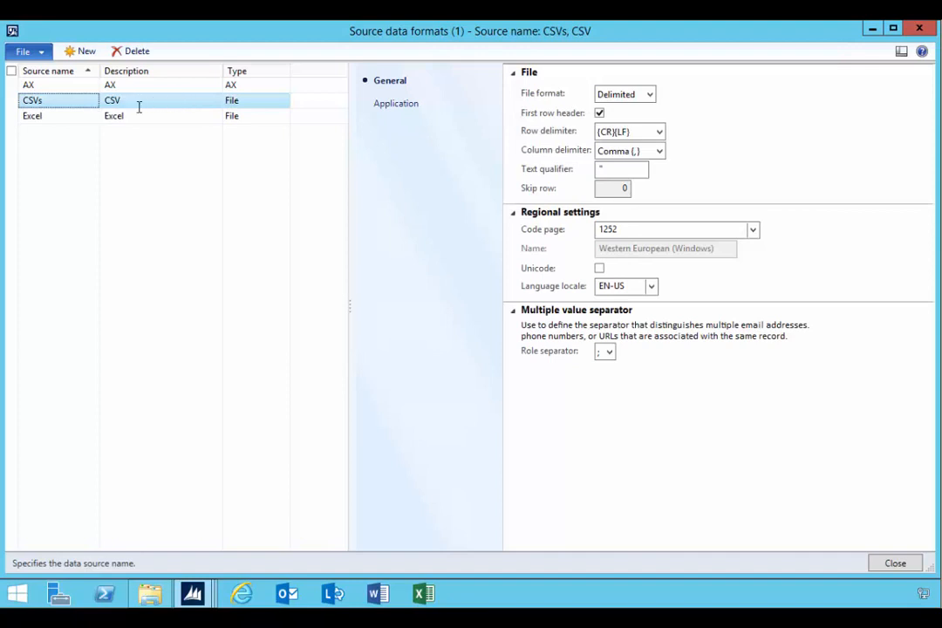
Step: Start a new source data format record, check the available type options, and delete the record
key(Down)
key(Down)
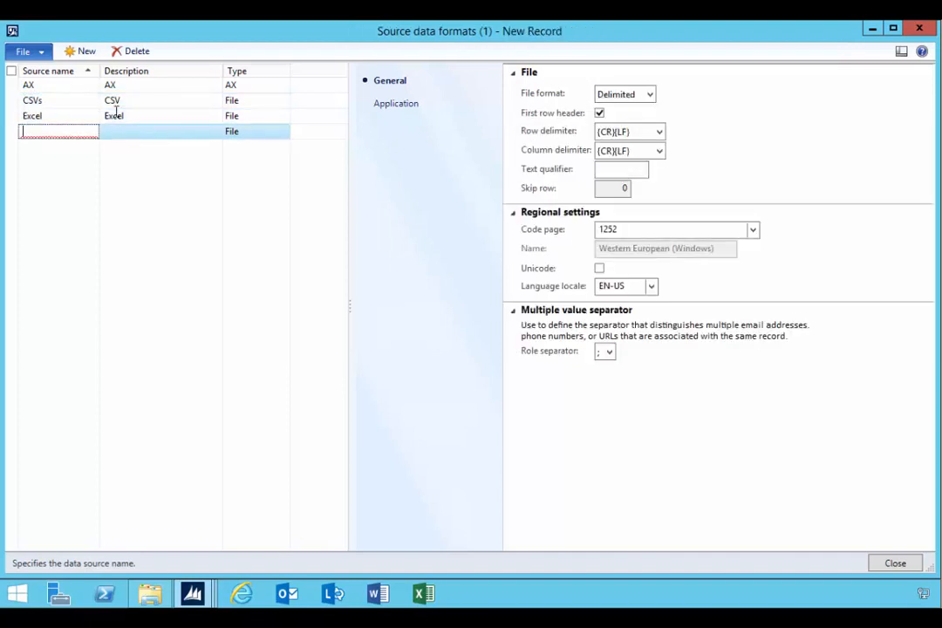
click(281, 134)
click(282, 136)
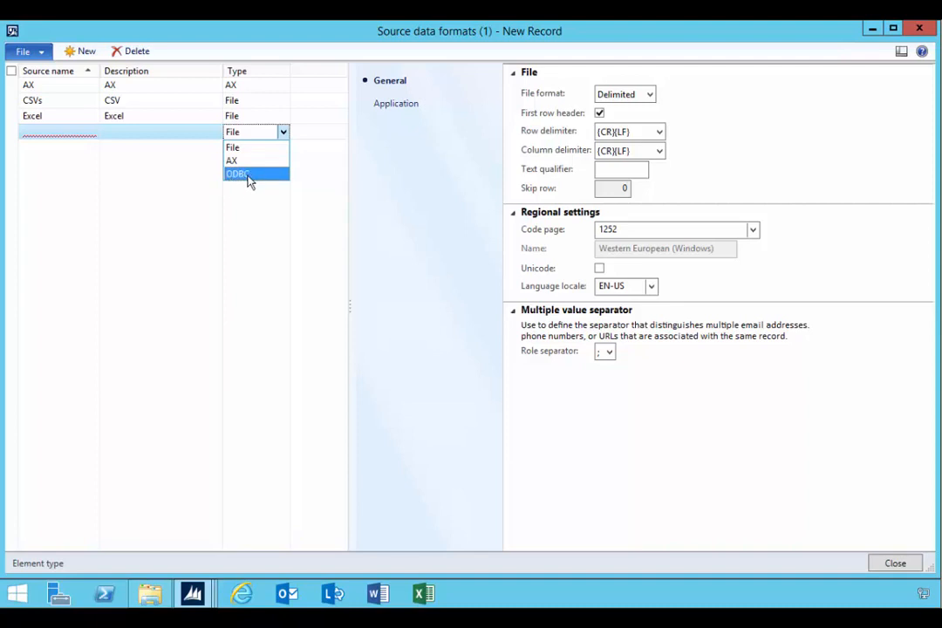
click(141, 54)
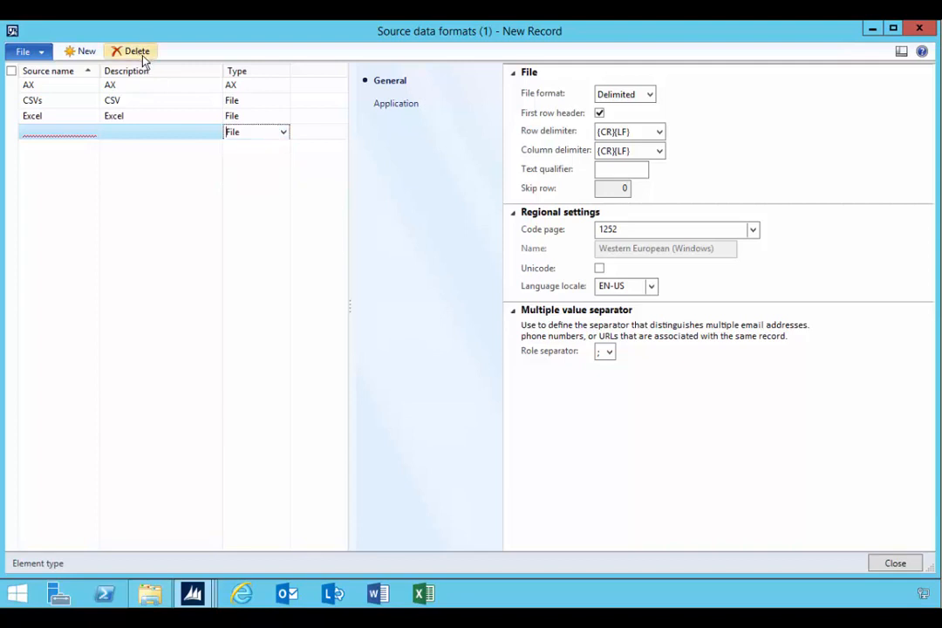
click(135, 52)
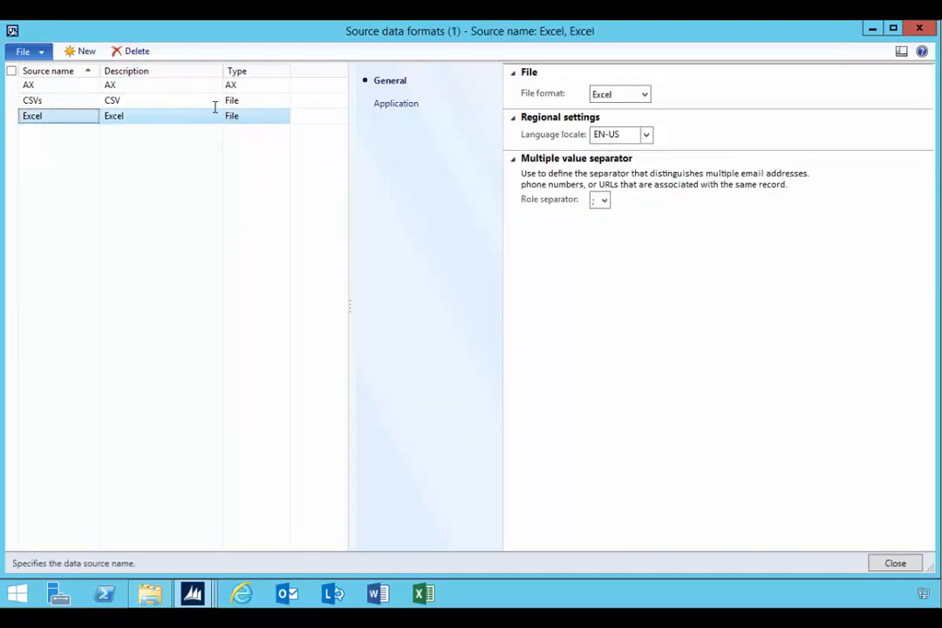
Step: Examine the delimiter and text qualifier settings of the CSVs source format, and close the source data formats
click(218, 101)
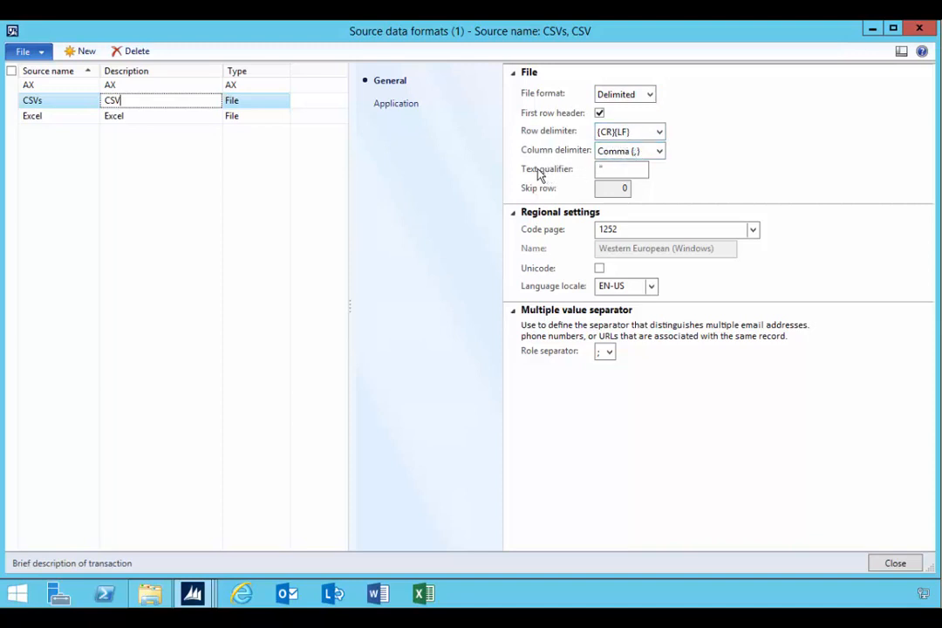
click(610, 171)
click(920, 31)
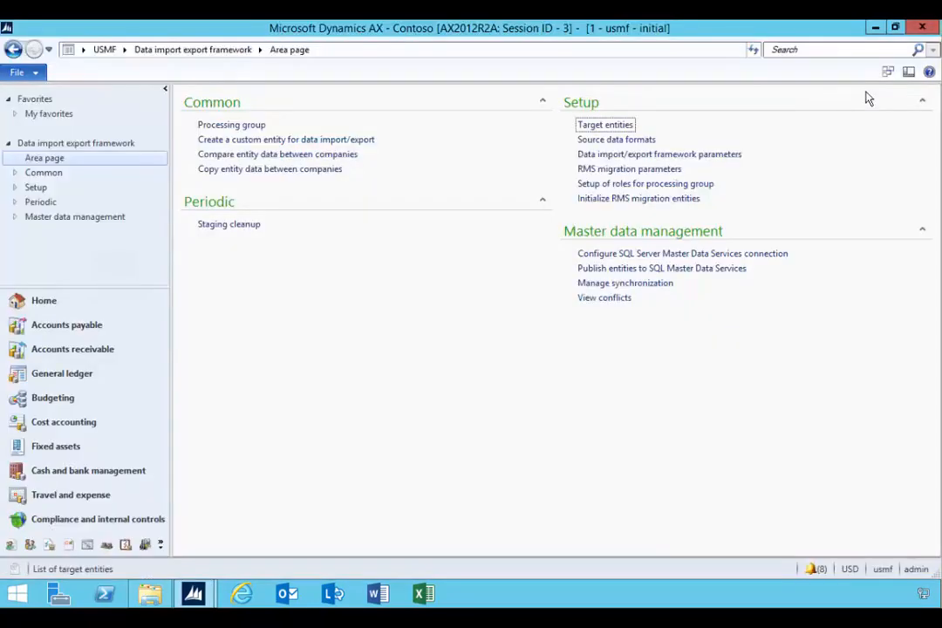
Step: Open the target entities, check the entity types offered for a new record, and discard the record
click(589, 129)
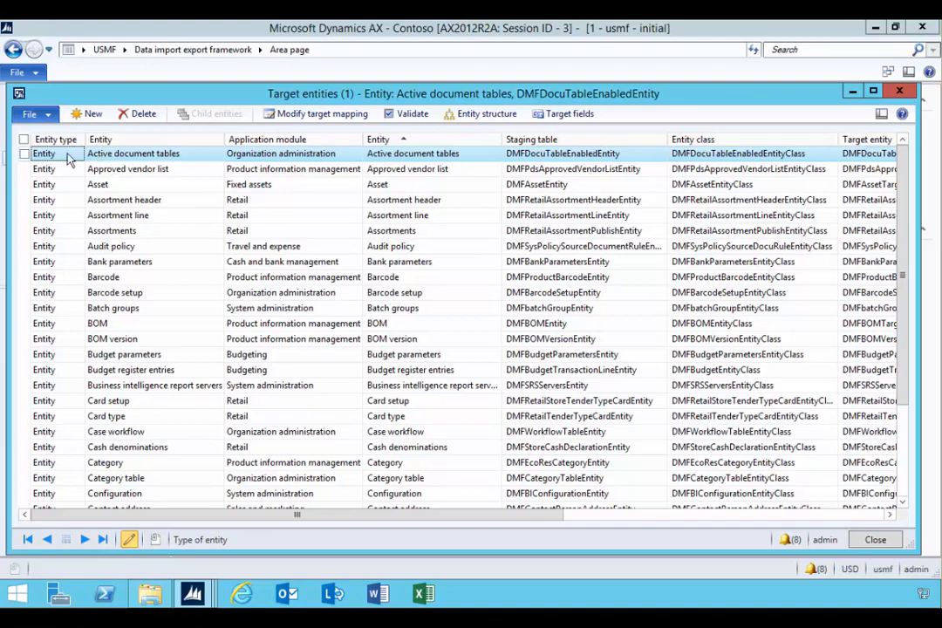
click(87, 113)
click(78, 153)
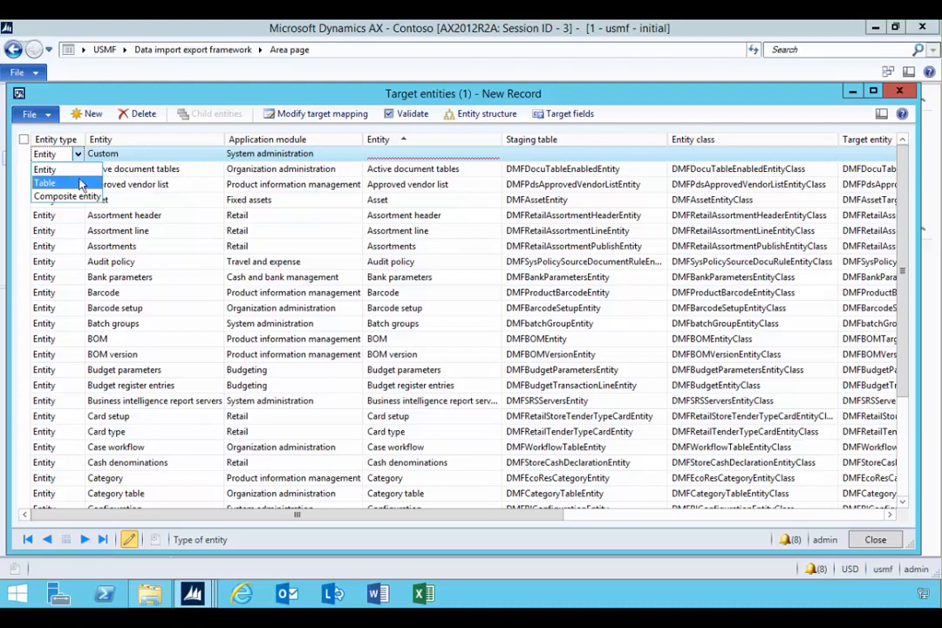
click(140, 119)
click(140, 115)
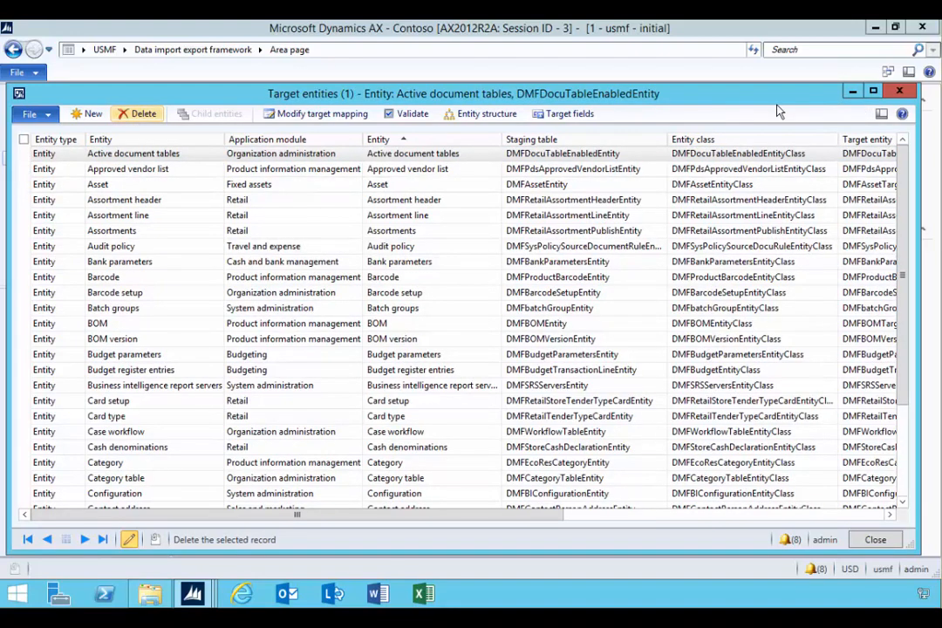
click(901, 93)
Step: Open a new development workspace and display its projects
click(888, 75)
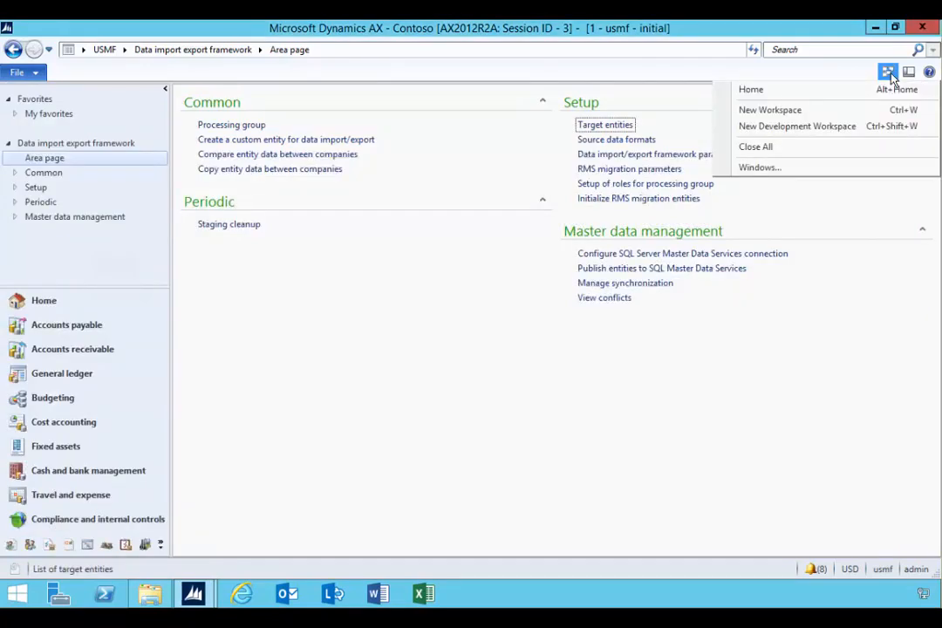
click(833, 125)
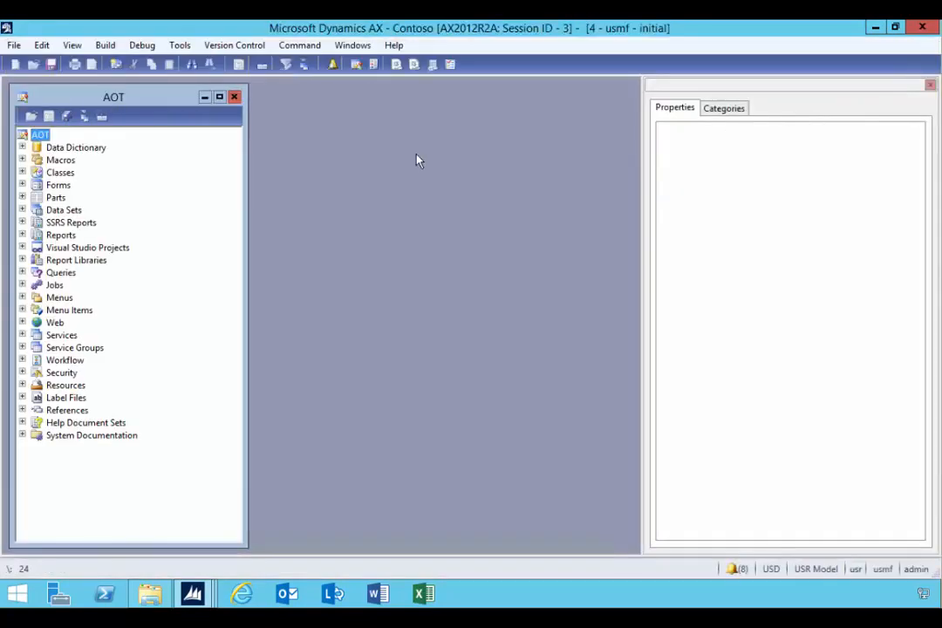
click(374, 65)
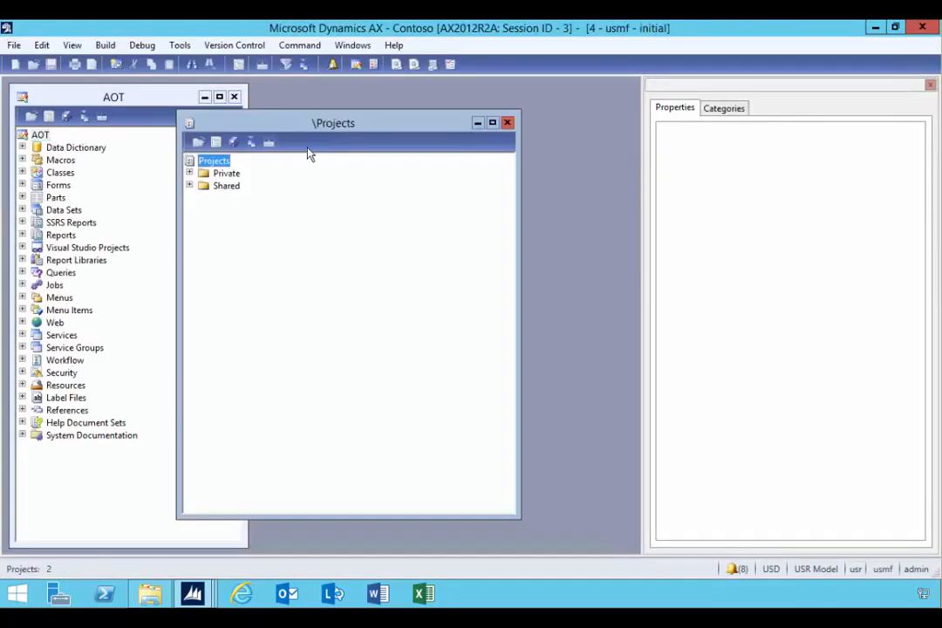
Step: Create a new project named DataIMP under the Shared projects
click(189, 185)
right_click(229, 188)
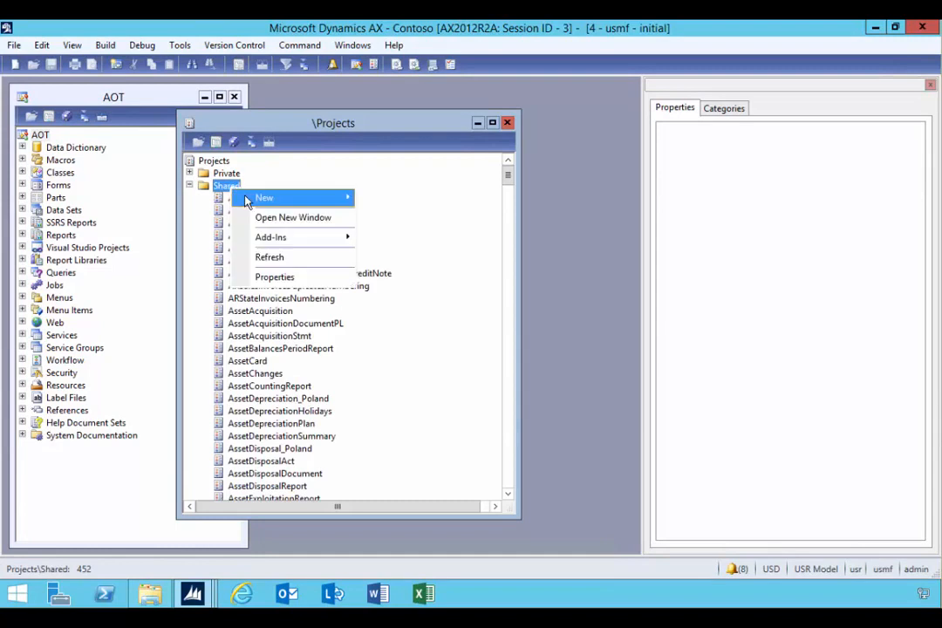
mouse_move(264, 197)
click(394, 197)
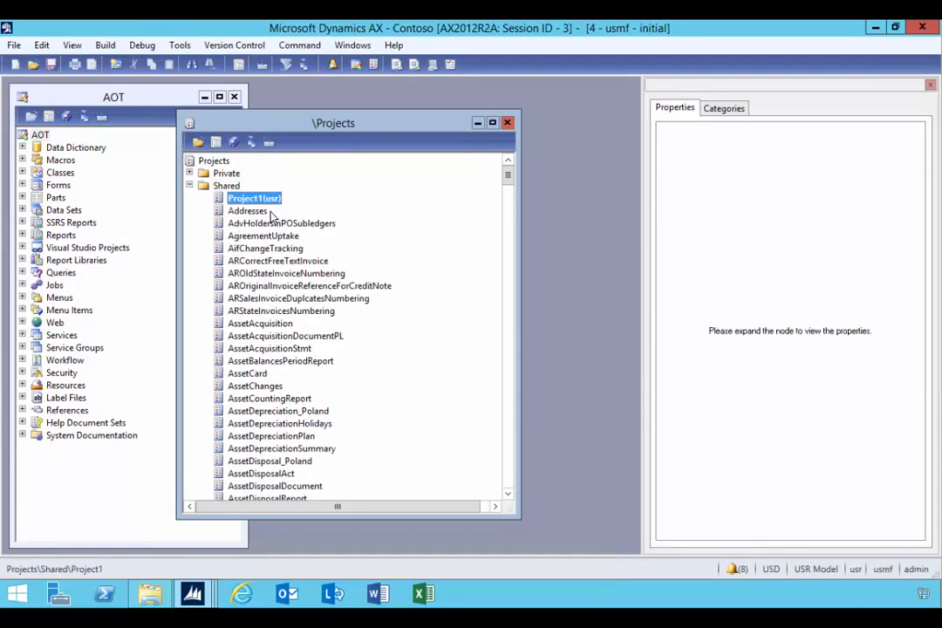
key(F2)
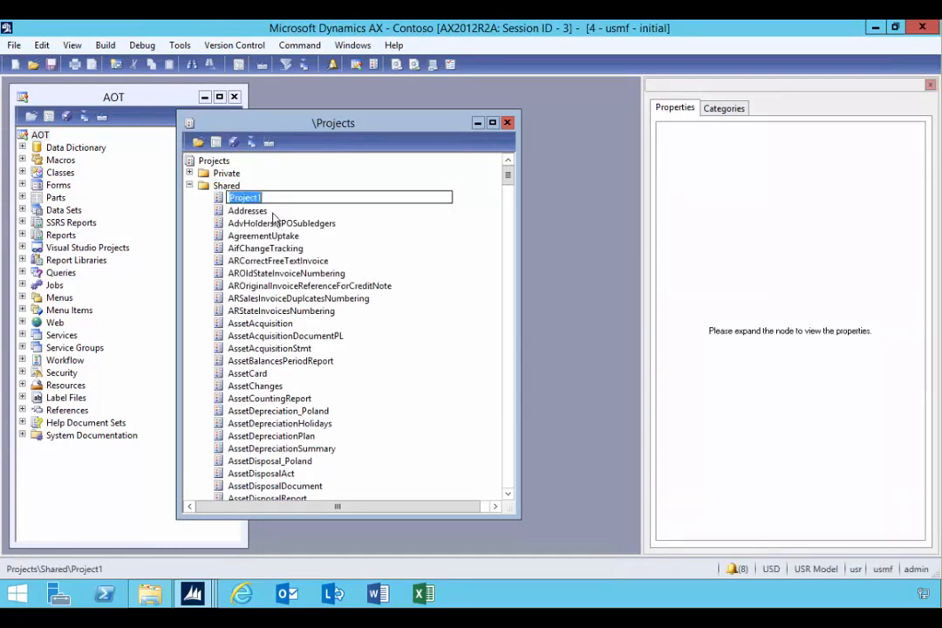
text(DataIMP)
key(Return)
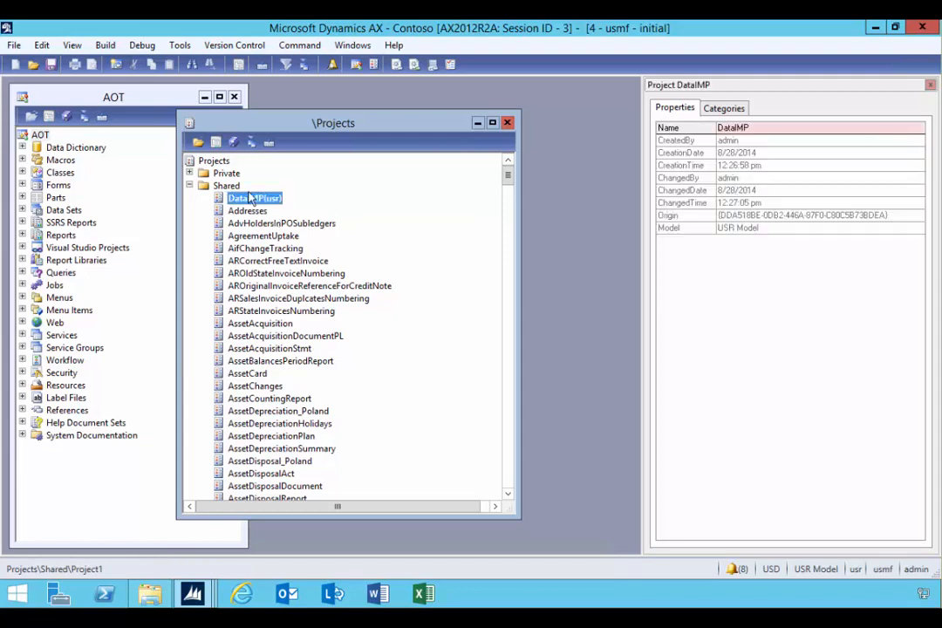
Step: Open the DataIMP project in its own window beside the AOT, and close the project list
key(F2)
click(256, 210)
double_click(252, 199)
click(508, 123)
drag(279, 94, 536, 101)
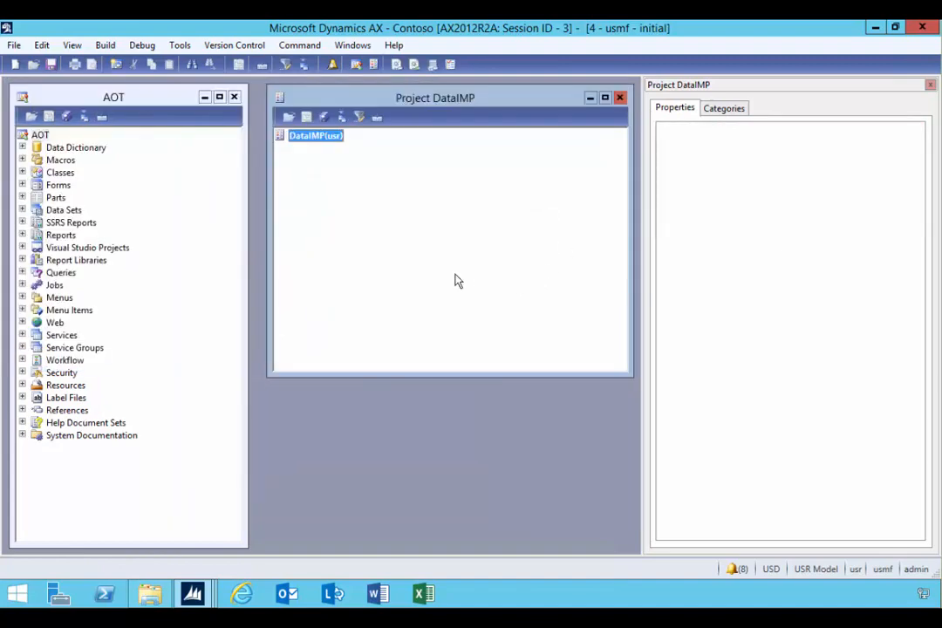
Step: Create a new table named DataIMPTable in the Data Dictionary
click(22, 148)
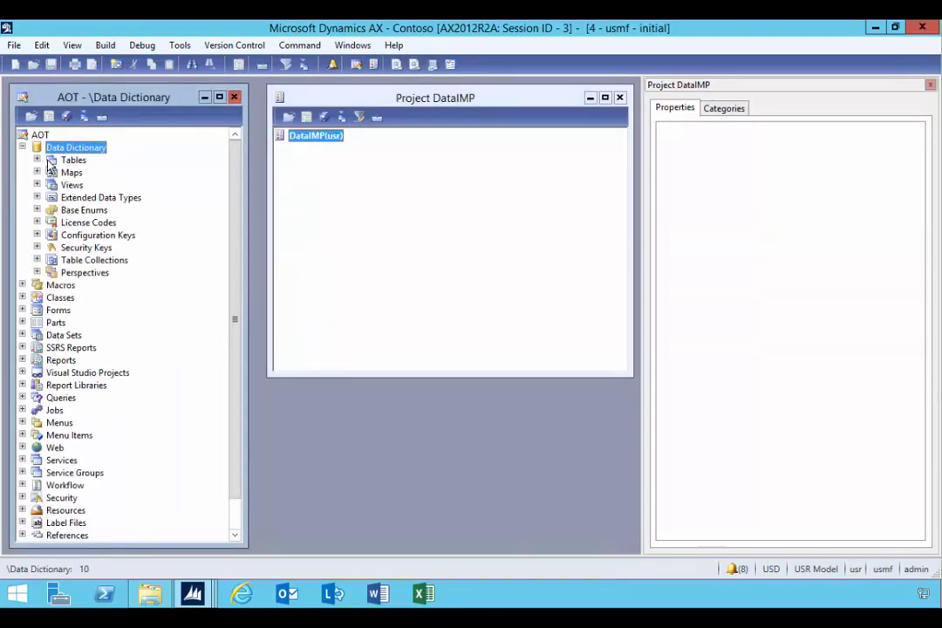
click(37, 159)
key(ctrl+n)
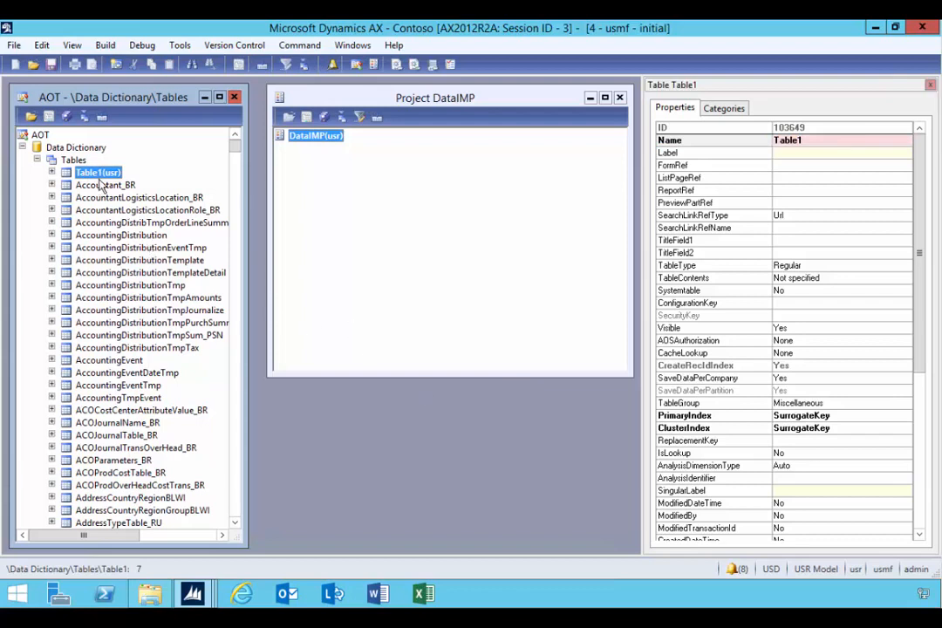
click(91, 173)
text(DataI)
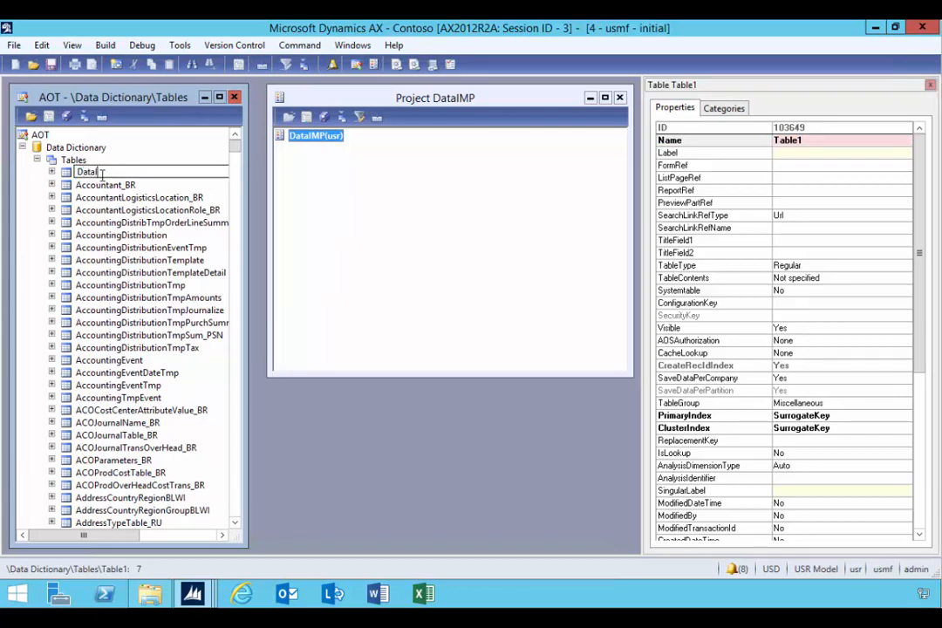
text(MPTable)
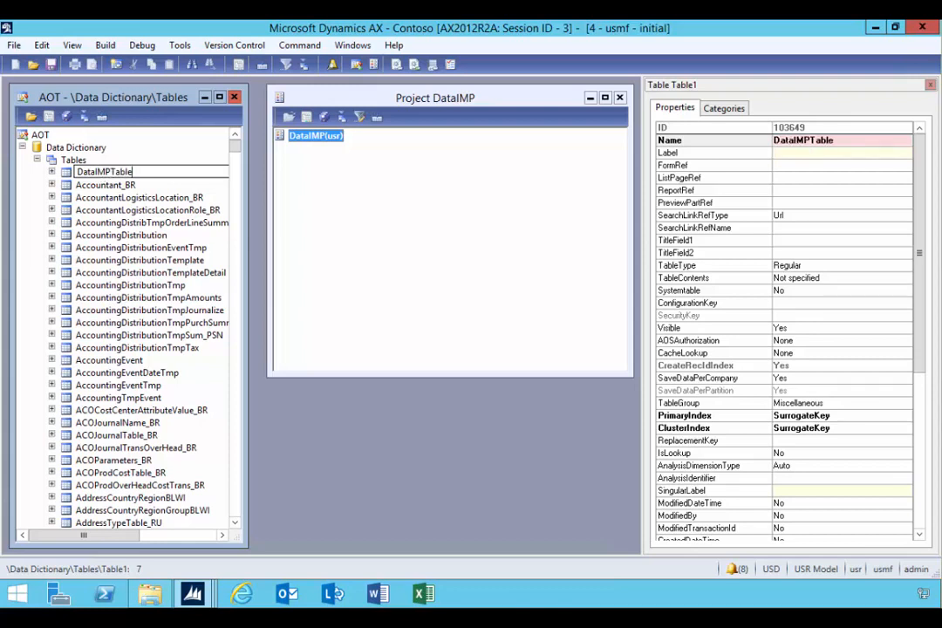
key(Return)
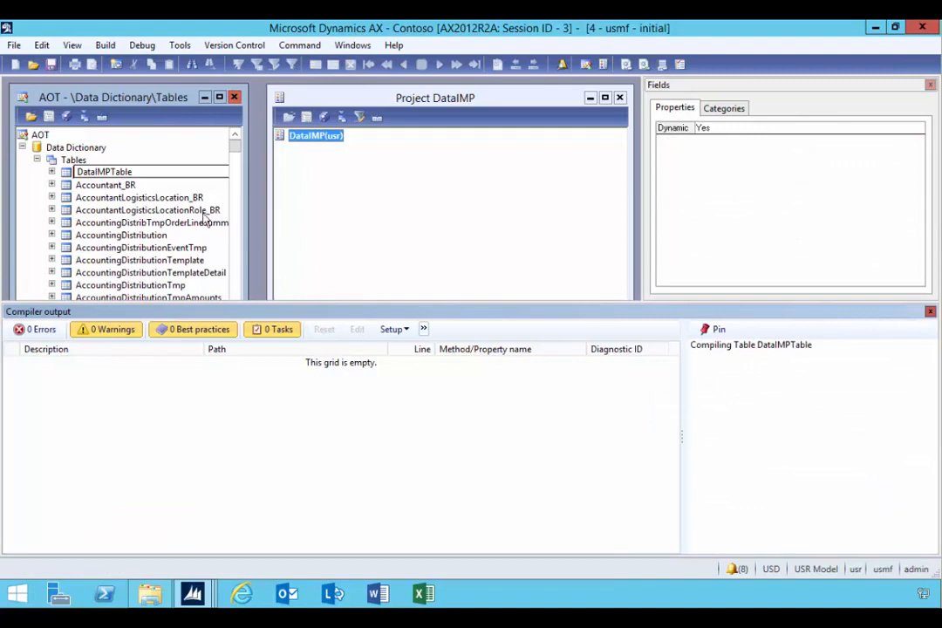
Step: Expand DataIMPTable to its Fields node and show the Extended Data Types in a second AOT window beside it
click(52, 171)
click(100, 185)
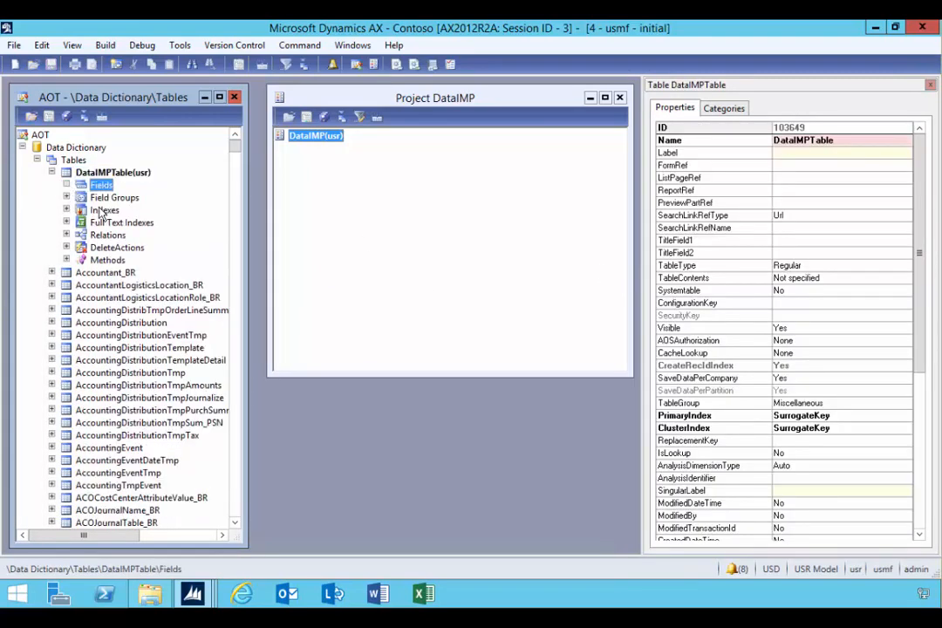
key(ctrl+d)
drag(78, 97, 336, 97)
click(279, 148)
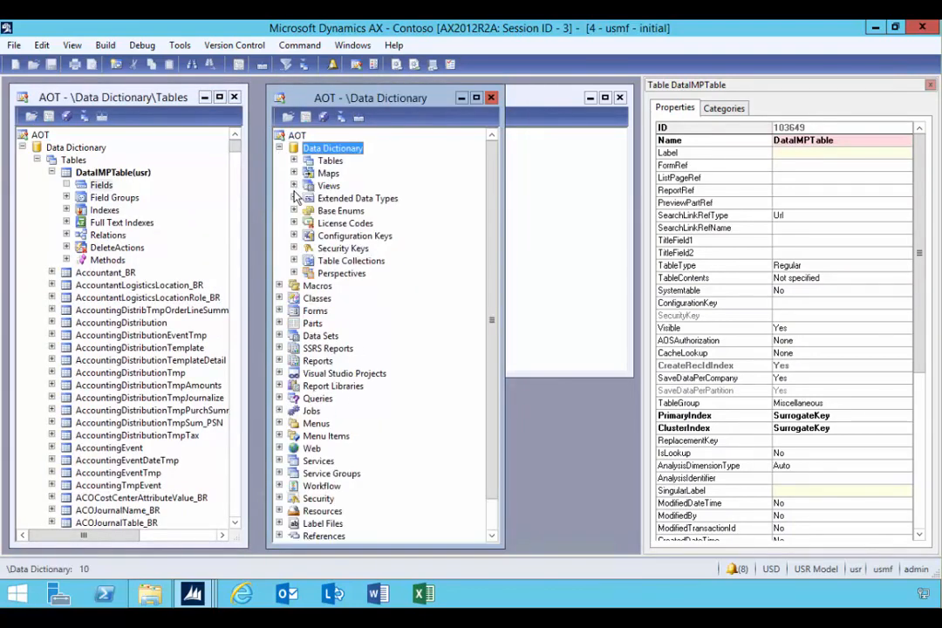
double_click(356, 198)
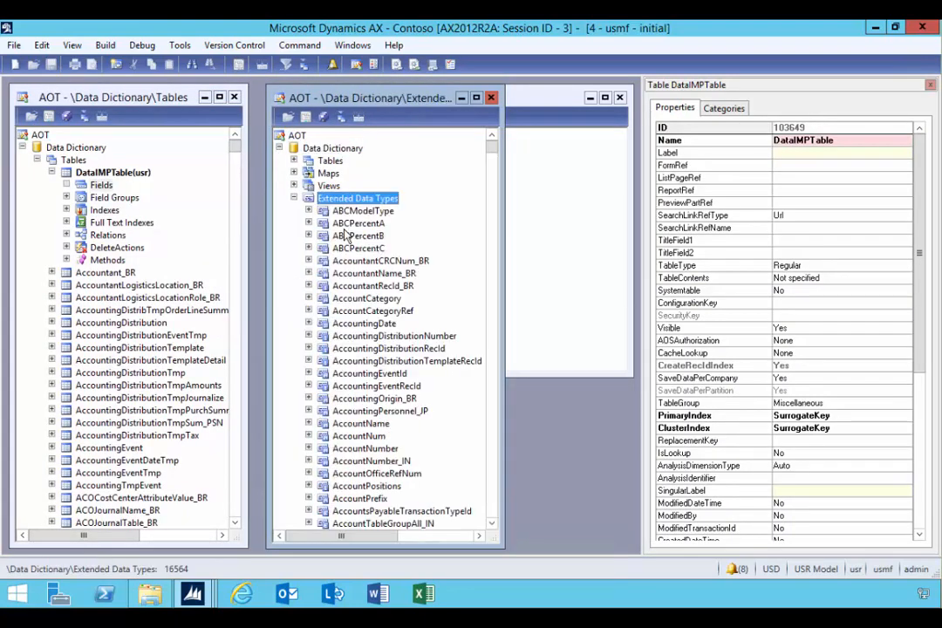
Step: Add a field to DataIMPTable based on the Num extended data type
click(348, 237)
text(Num)
drag(344, 270, 103, 184)
Step: Add a field to DataIMPTable based on the Description extended data type
click(341, 323)
text(e)
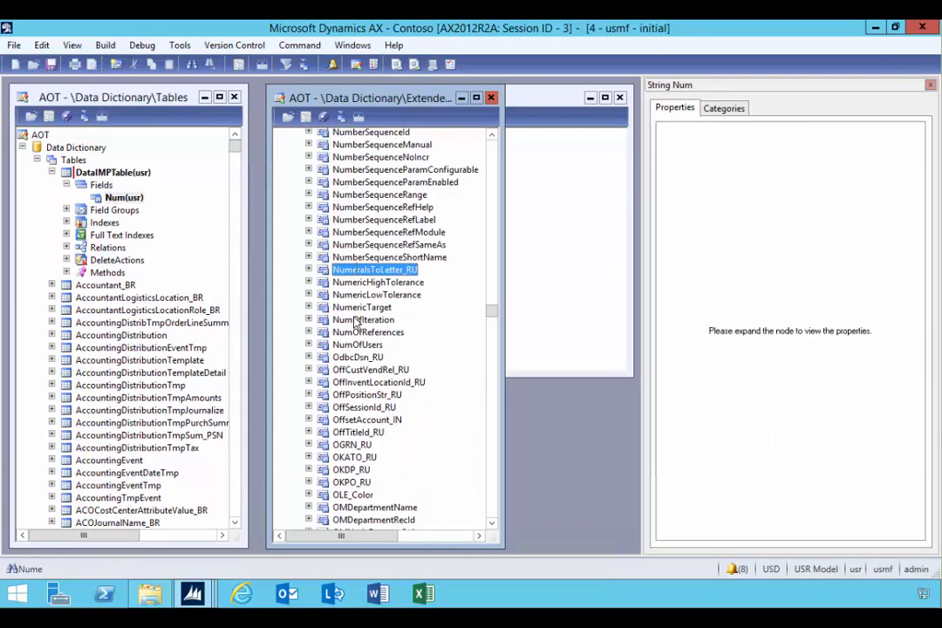
click(367, 346)
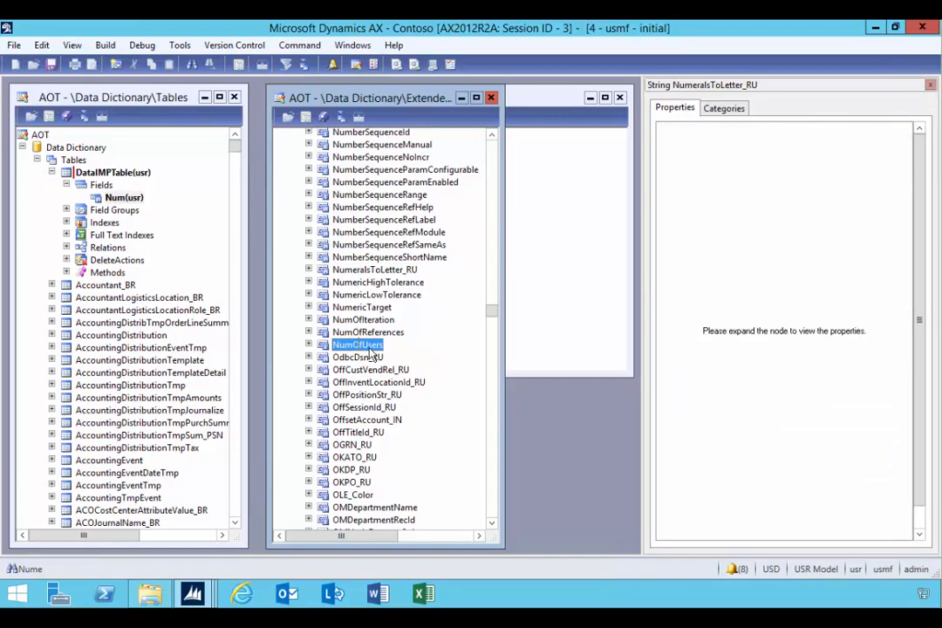
key(Left)
key(Right)
text(Des)
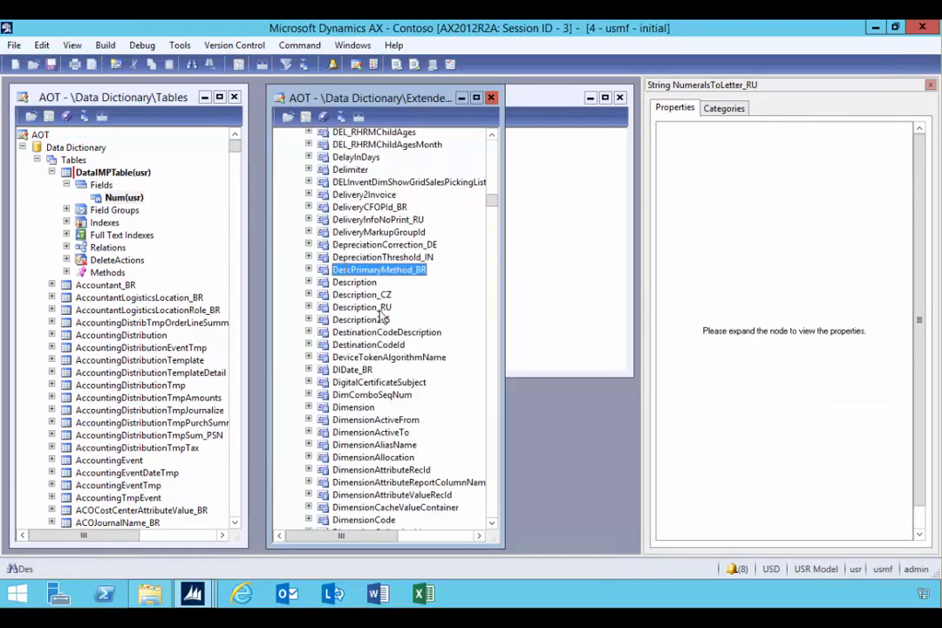
drag(353, 282, 103, 186)
Step: Compile DataIMPTable with its two fields and close the Extended Data Types window
click(74, 126)
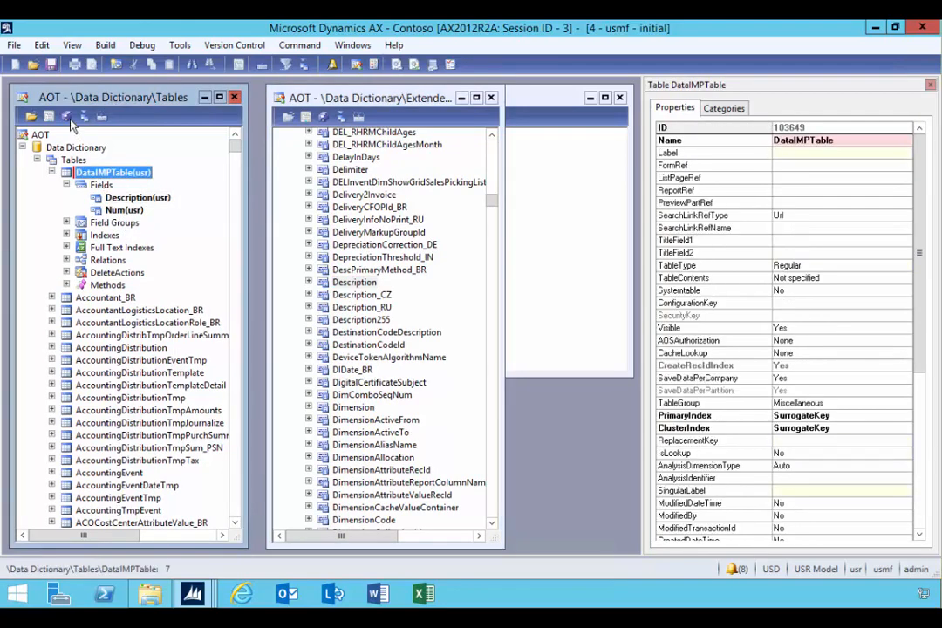
click(66, 116)
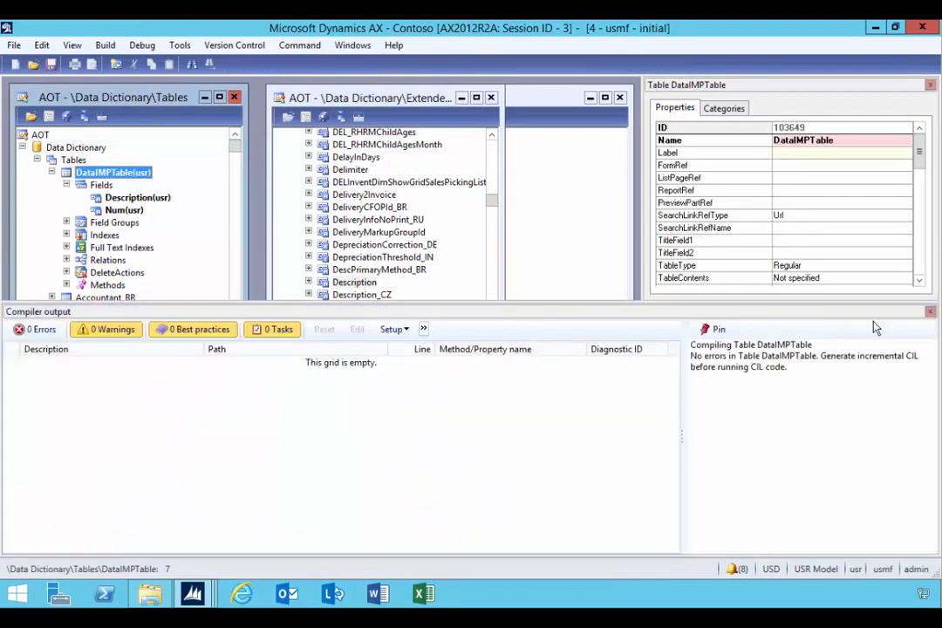
click(930, 312)
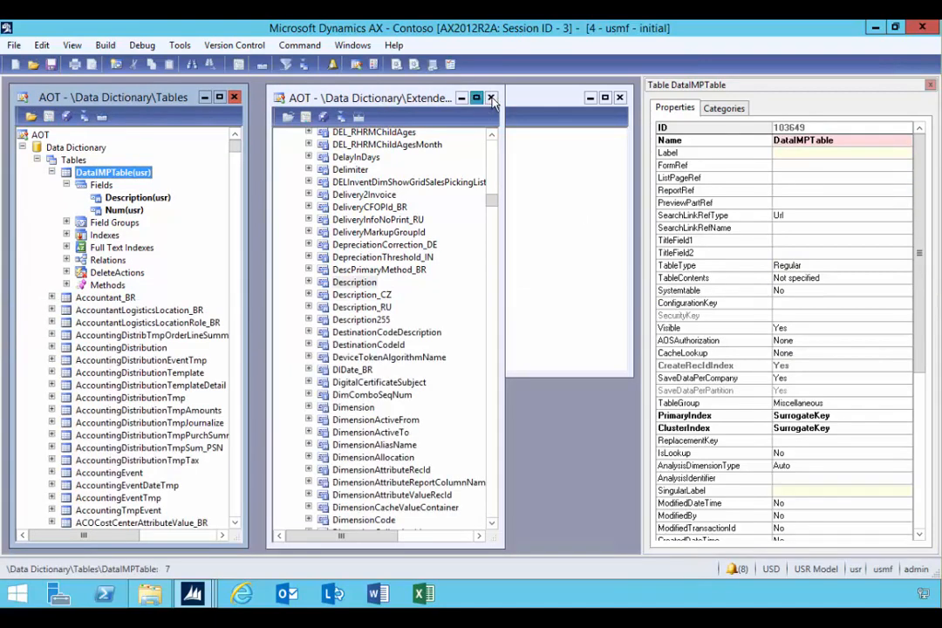
click(491, 98)
Step: Create a new index on DataIMPTable and add the Num field to it
click(104, 235)
right_click(104, 235)
click(131, 246)
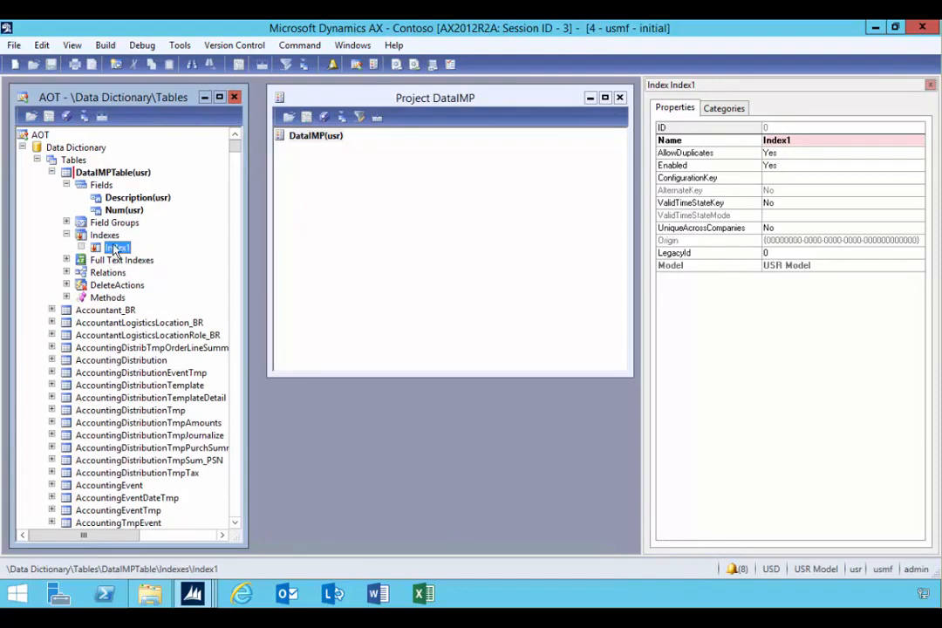
click(120, 210)
drag(114, 222, 118, 248)
click(116, 248)
Step: In Index1's properties, set AllowDuplicates to No and AlternateKey to Yes
right_click(120, 252)
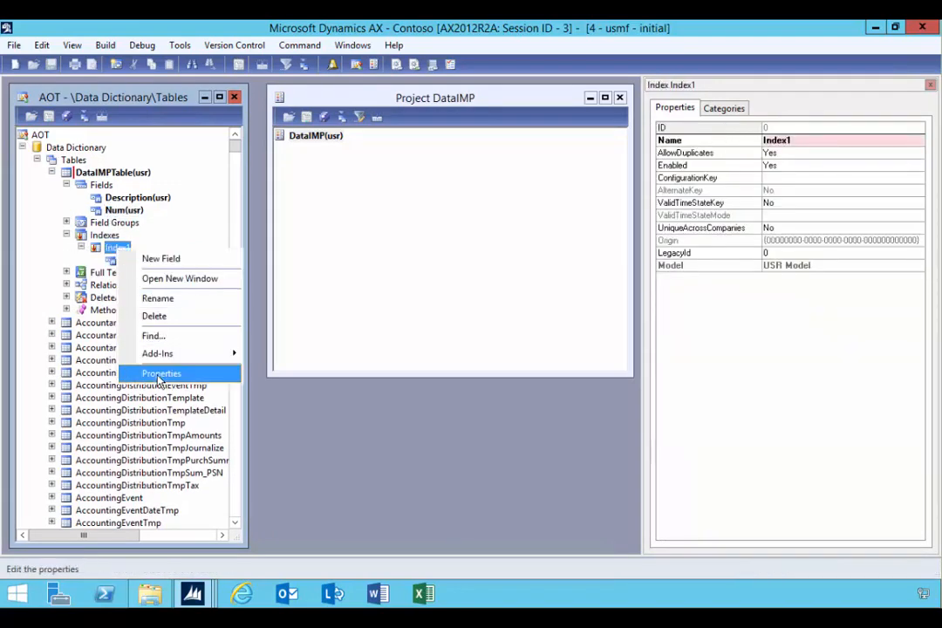
click(166, 373)
click(797, 154)
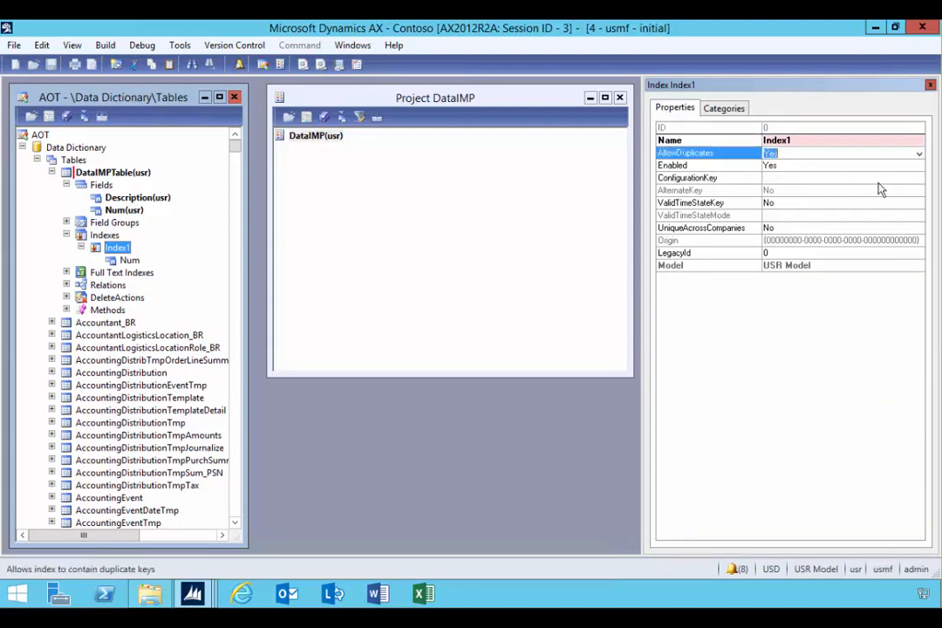
click(918, 153)
click(792, 169)
click(833, 166)
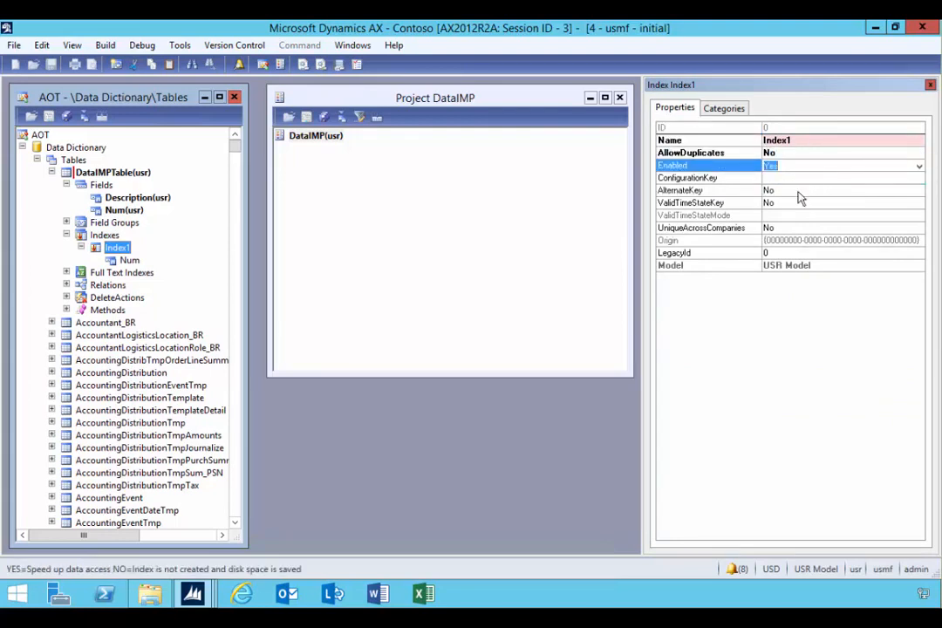
click(799, 192)
click(918, 191)
click(770, 216)
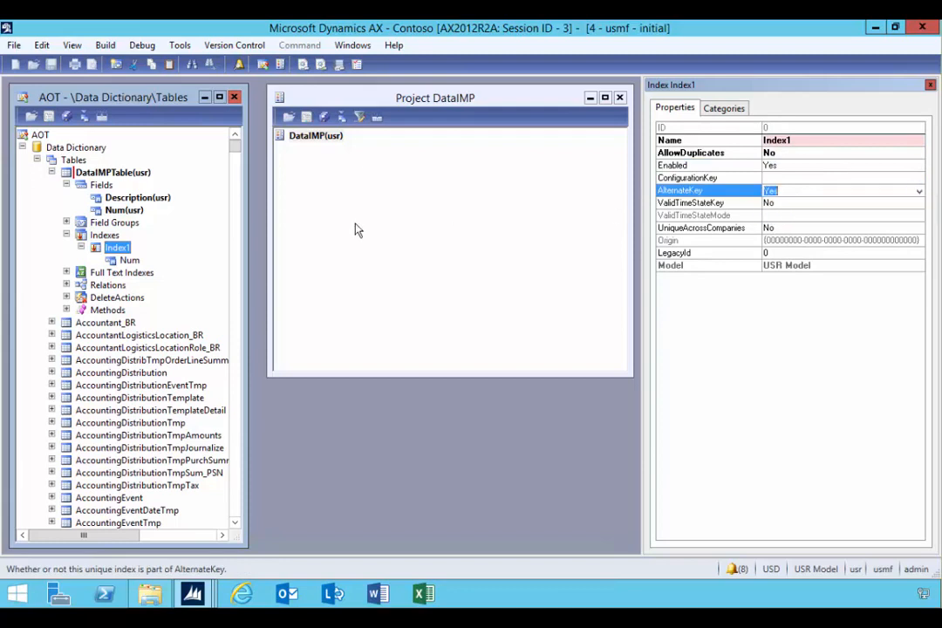
Step: Try to change the PrimaryIndex of DataIMPTable using the indexes offered in its properties
click(107, 235)
click(102, 173)
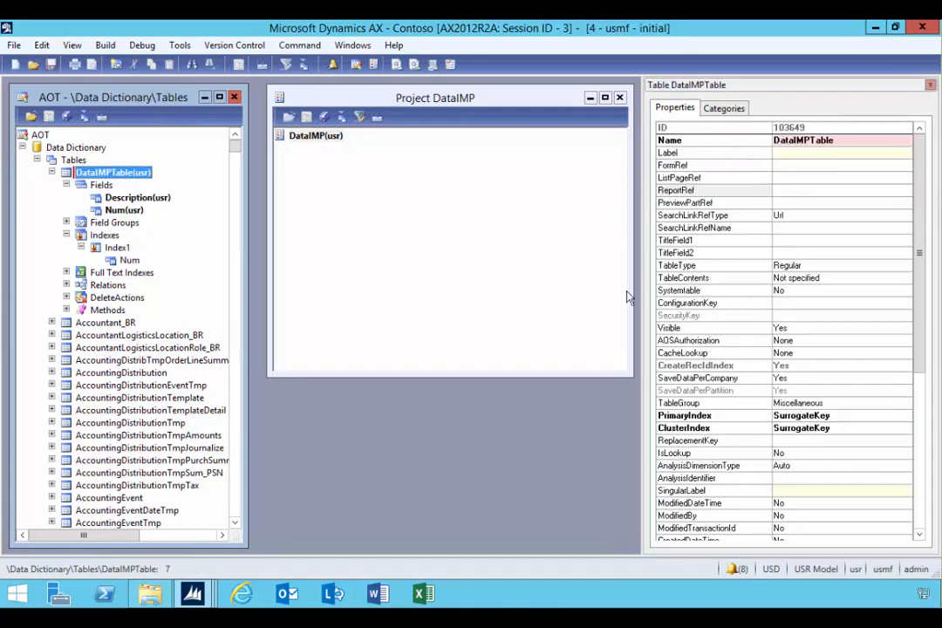
click(829, 416)
click(906, 416)
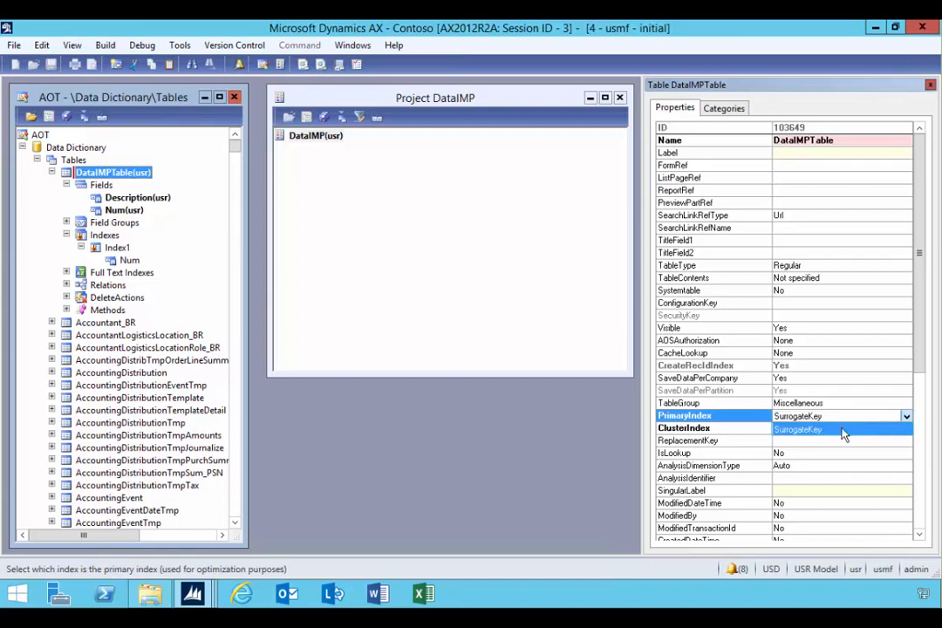
click(793, 430)
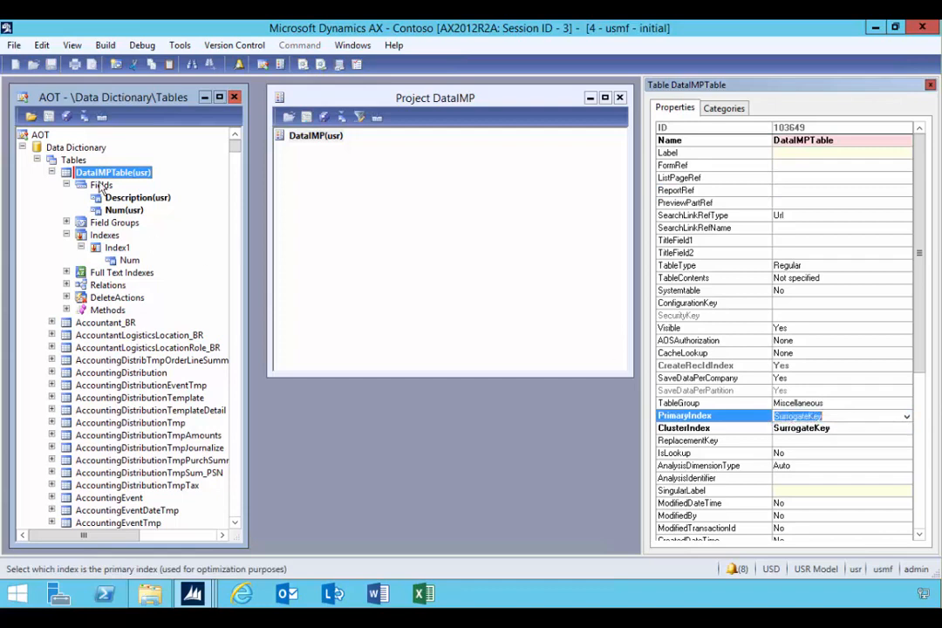
Step: Compile DataIMPTable to register Index1, and set and save Index1 as the table's PrimaryIndex
click(67, 115)
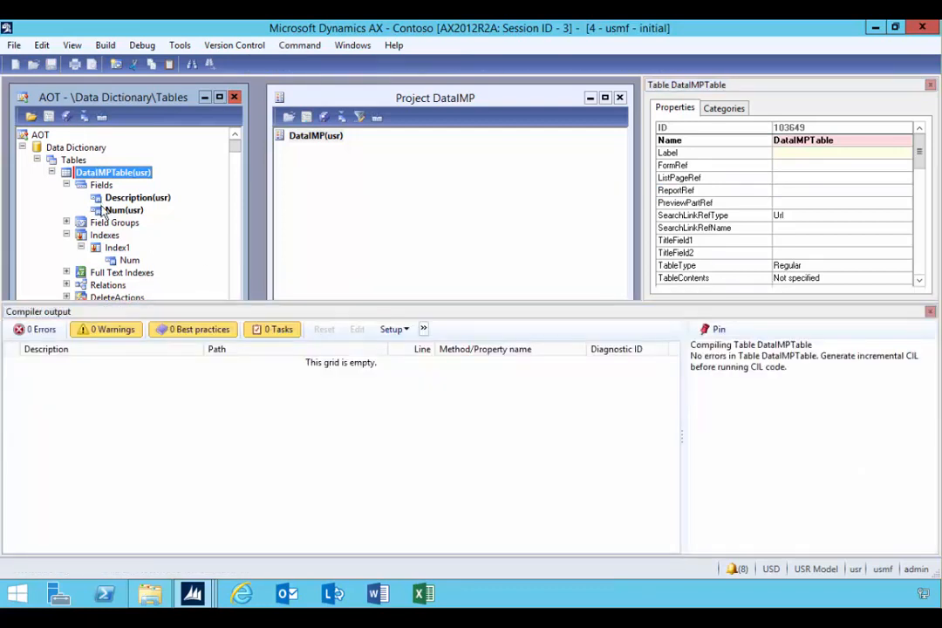
click(930, 311)
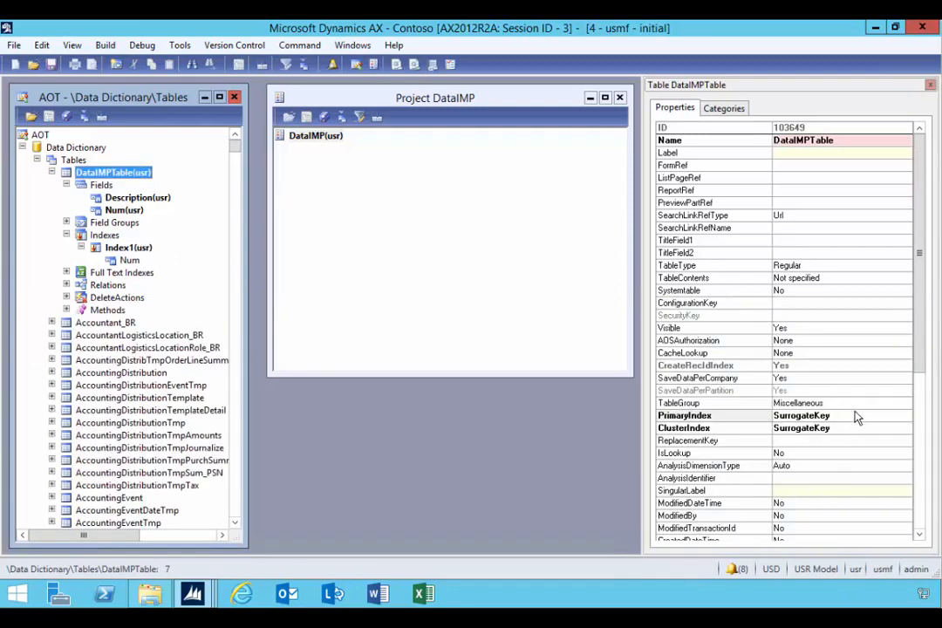
click(857, 416)
click(906, 417)
click(804, 441)
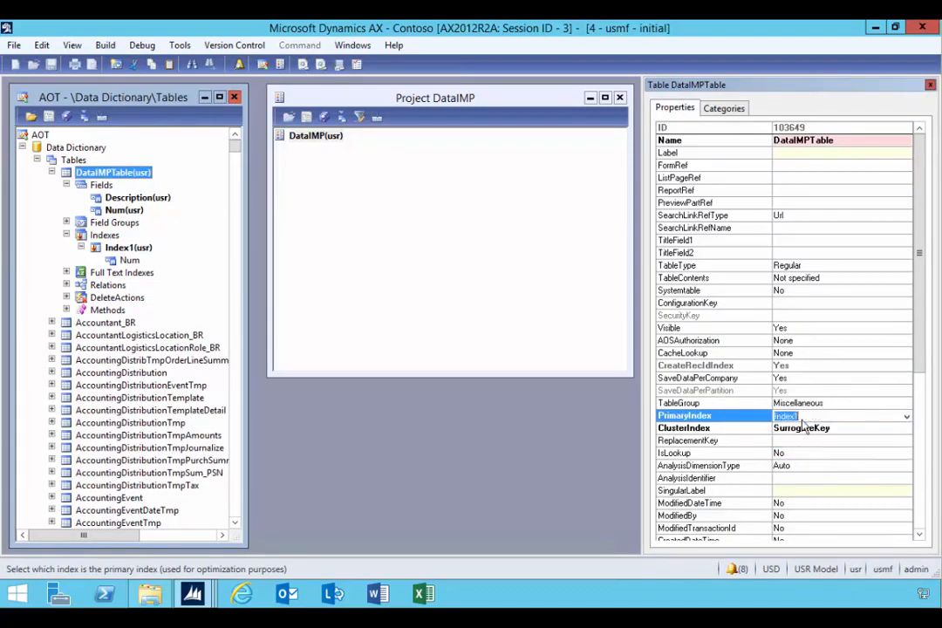
key(ctrl+s)
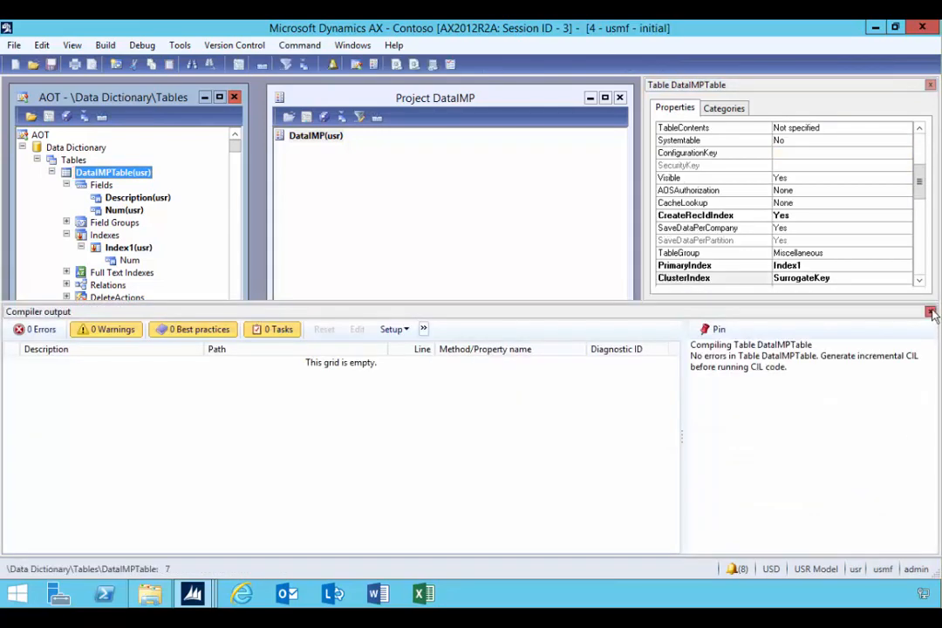
click(931, 312)
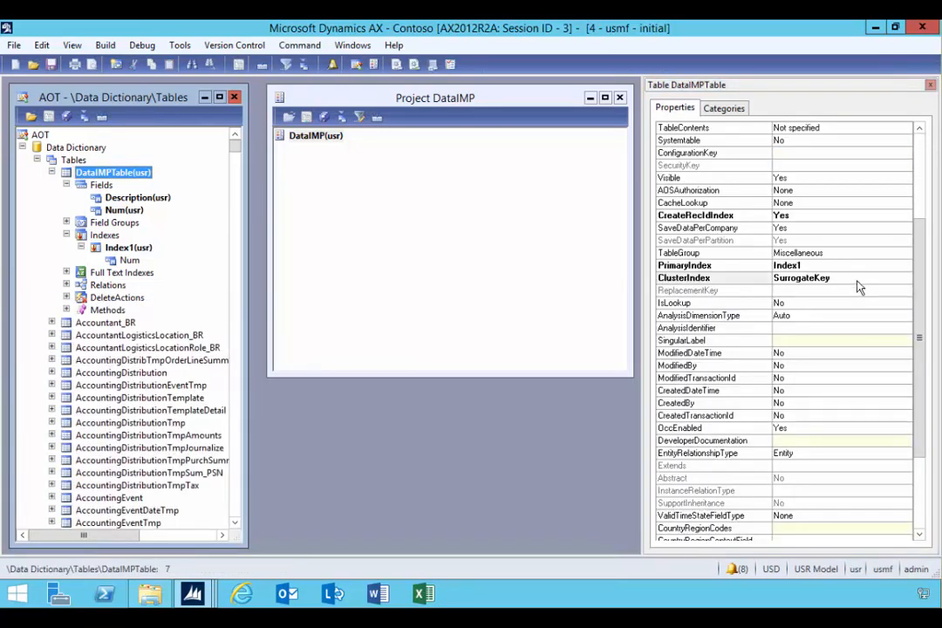
Step: Set the ClusterIndex of DataIMPTable to Index1 and compile the table
click(905, 280)
click(906, 279)
click(781, 311)
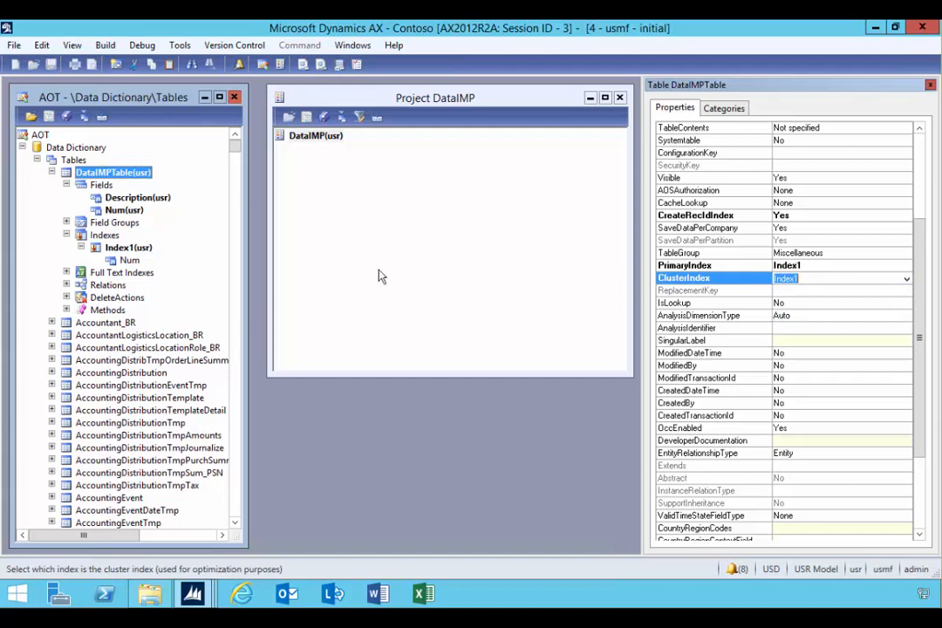
click(75, 170)
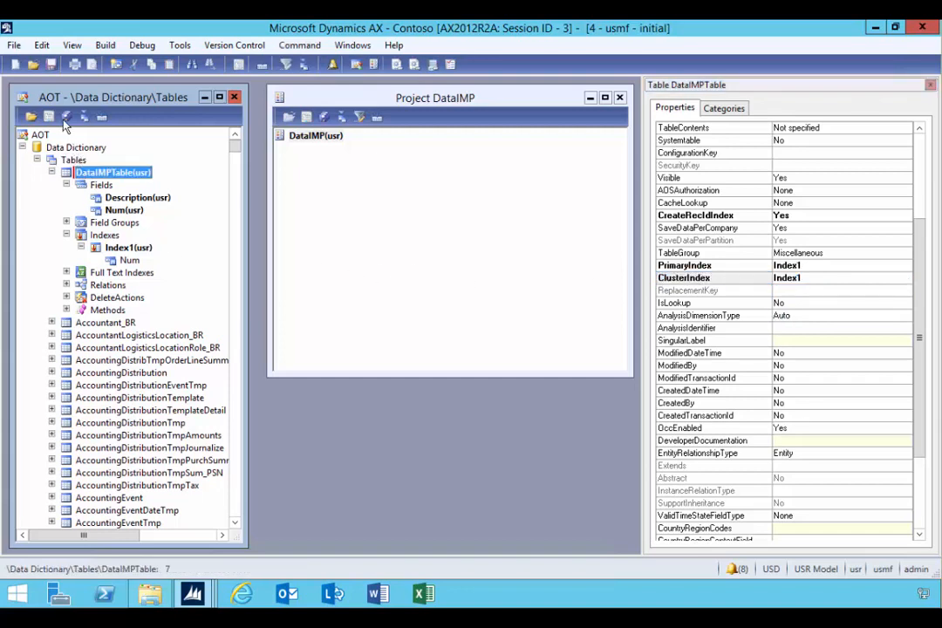
click(64, 117)
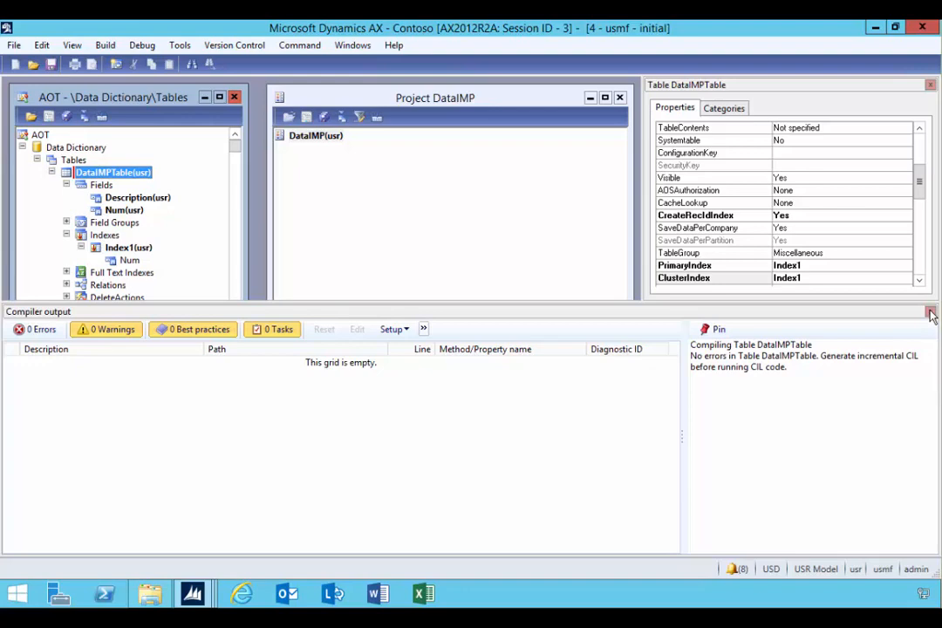
Step: Add DataIMPTable from the AOT to the DataIMP project and close the compiler output
click(121, 174)
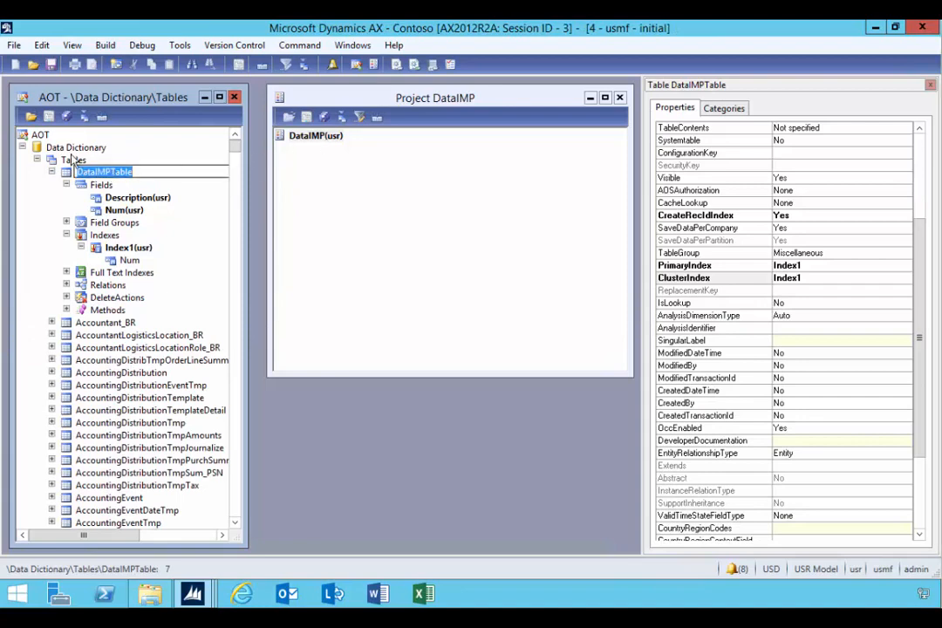
key(F7)
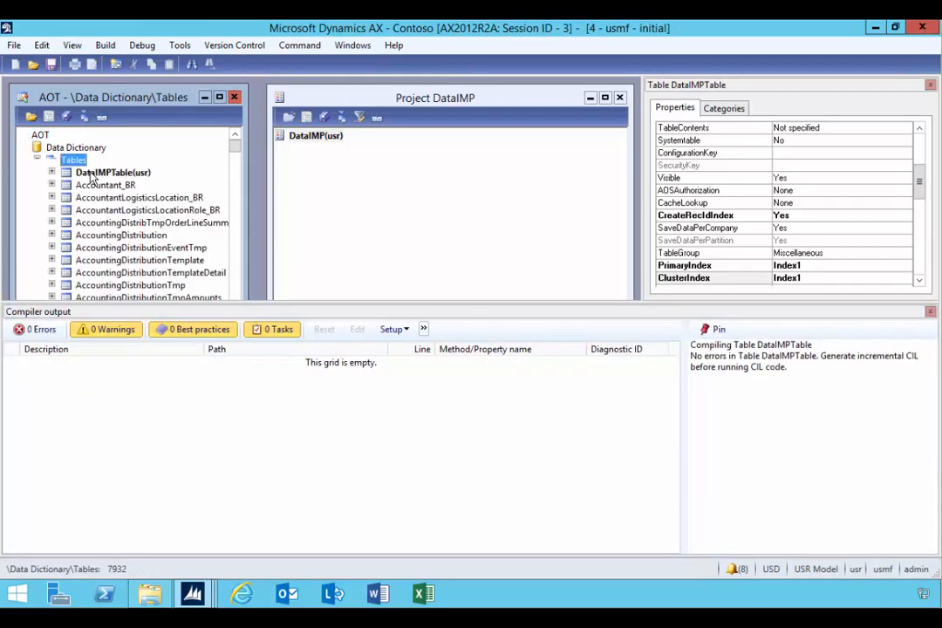
drag(114, 173, 390, 199)
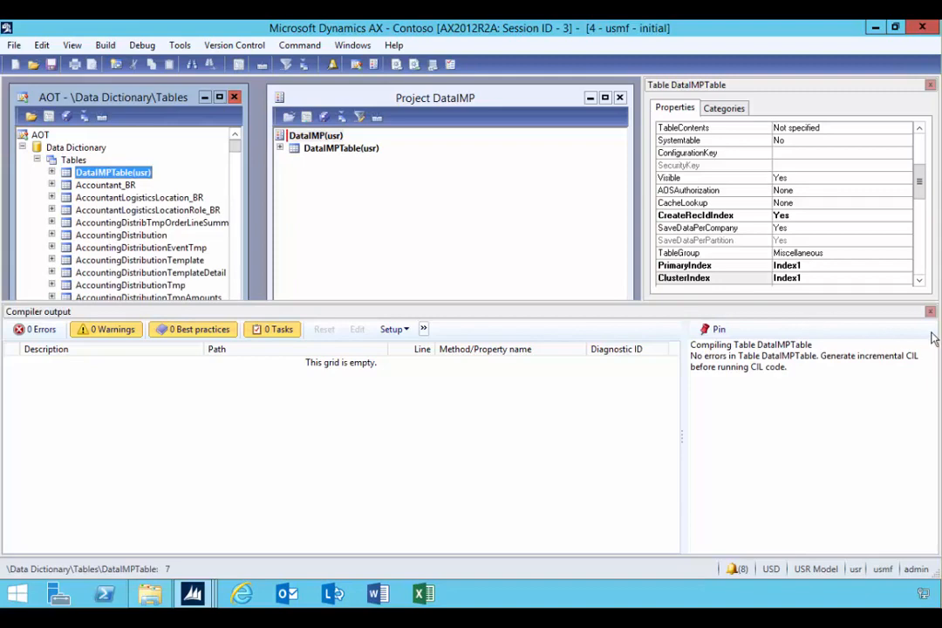
click(929, 312)
Step: Create a new form under the AOT's Forms node and close the compiler output
click(22, 147)
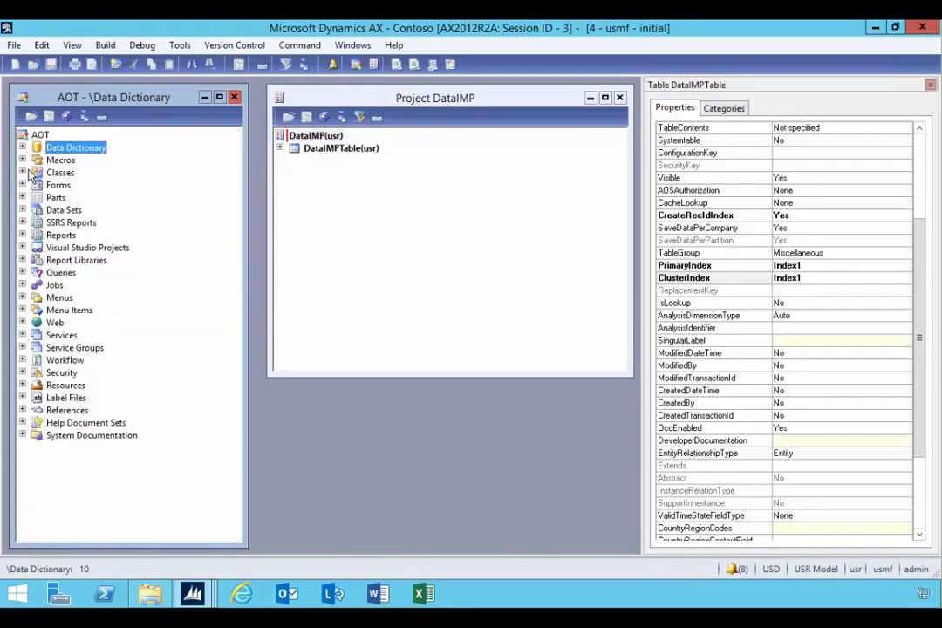
click(21, 185)
right_click(80, 186)
click(87, 197)
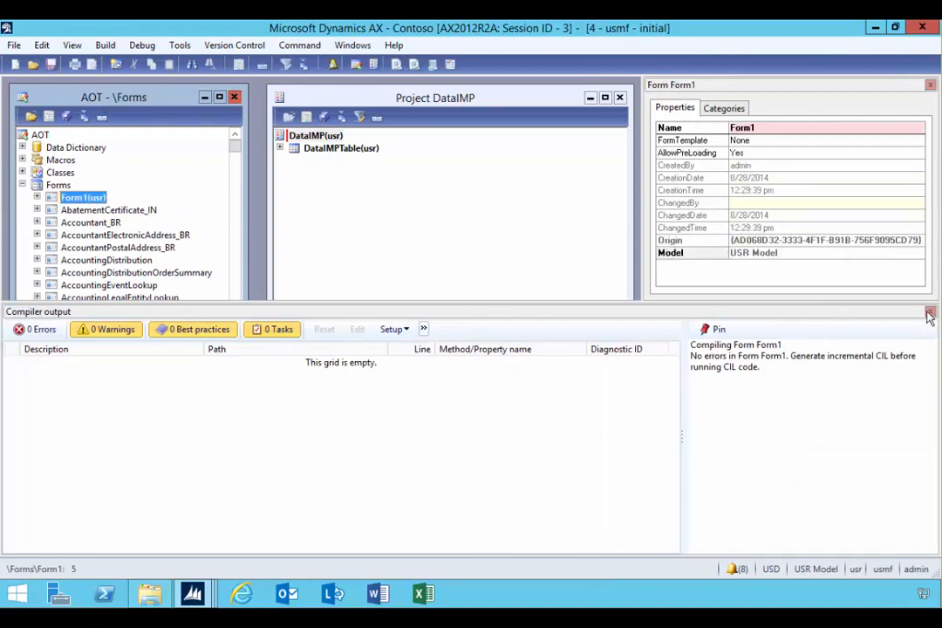
click(930, 311)
Step: Add DataIMPTable from the DataIMP project as a data source of the new form
click(37, 197)
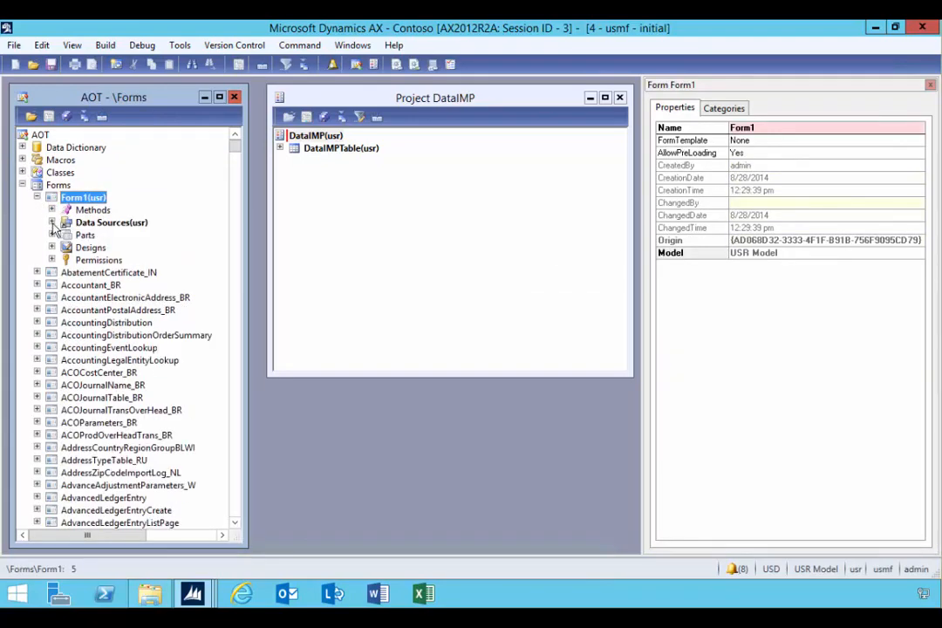
click(70, 223)
drag(335, 148, 87, 223)
Step: Add a Grid control to the Design node of the new form
click(51, 260)
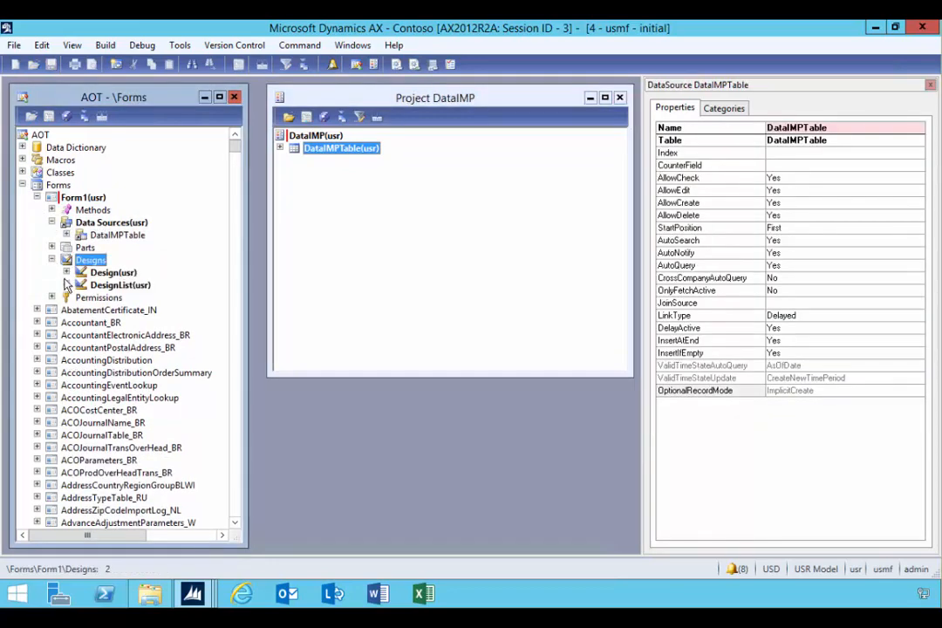
click(83, 273)
right_click(102, 279)
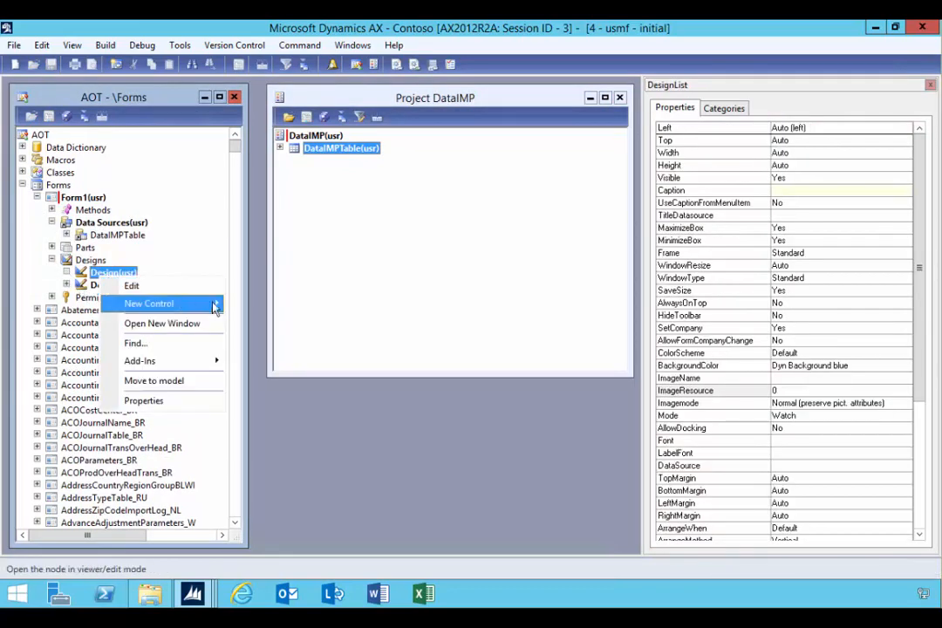
mouse_move(201, 303)
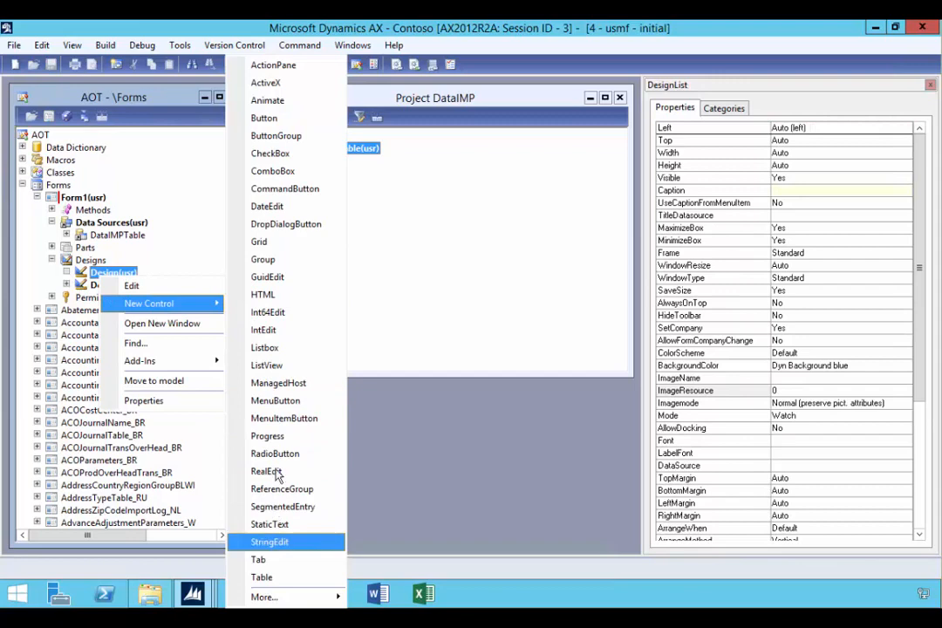
click(259, 242)
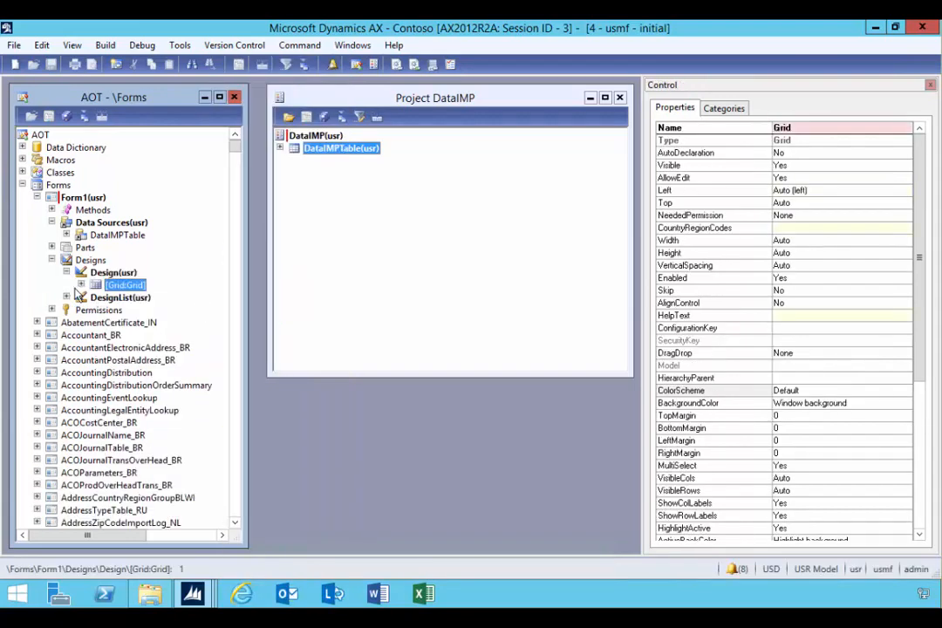
Step: Add the Num and Description fields of the DataIMPTable data source to the form's grid
click(66, 235)
click(79, 259)
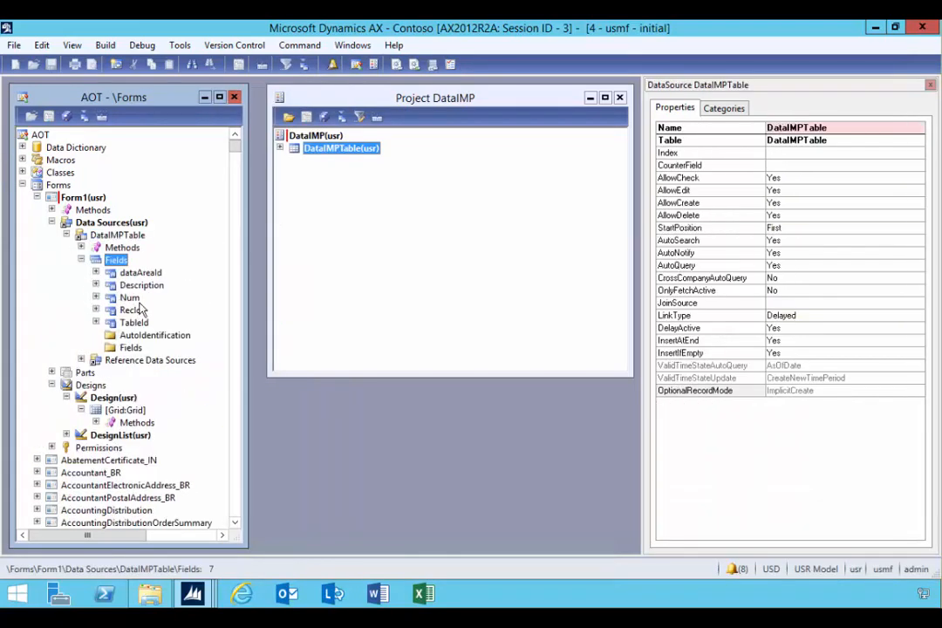
drag(131, 298, 126, 427)
drag(127, 287, 142, 410)
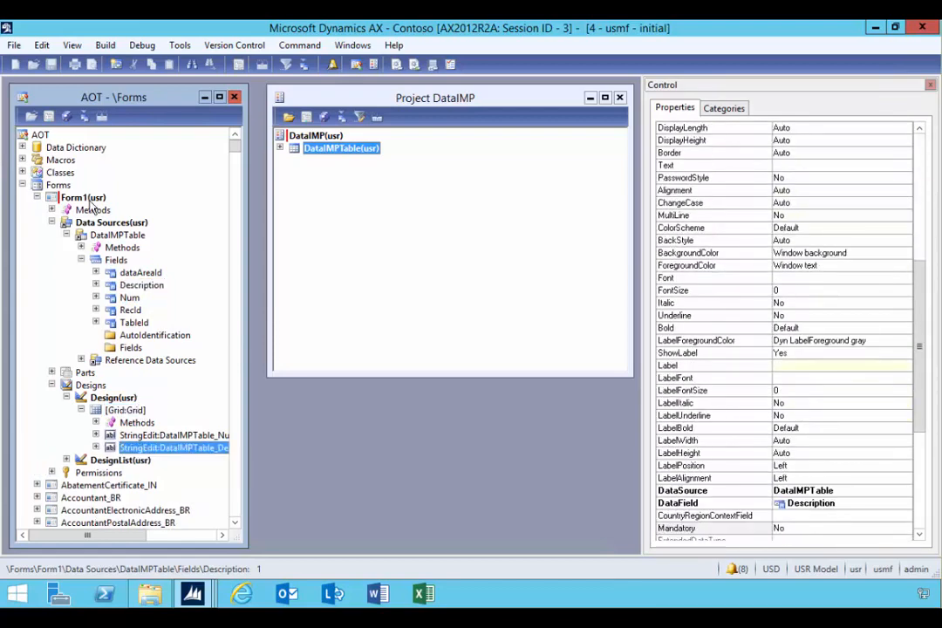
Step: Rename the new form under the AOT's Forms node as DataIMPTableForm
click(87, 199)
click(89, 199)
text(Data)
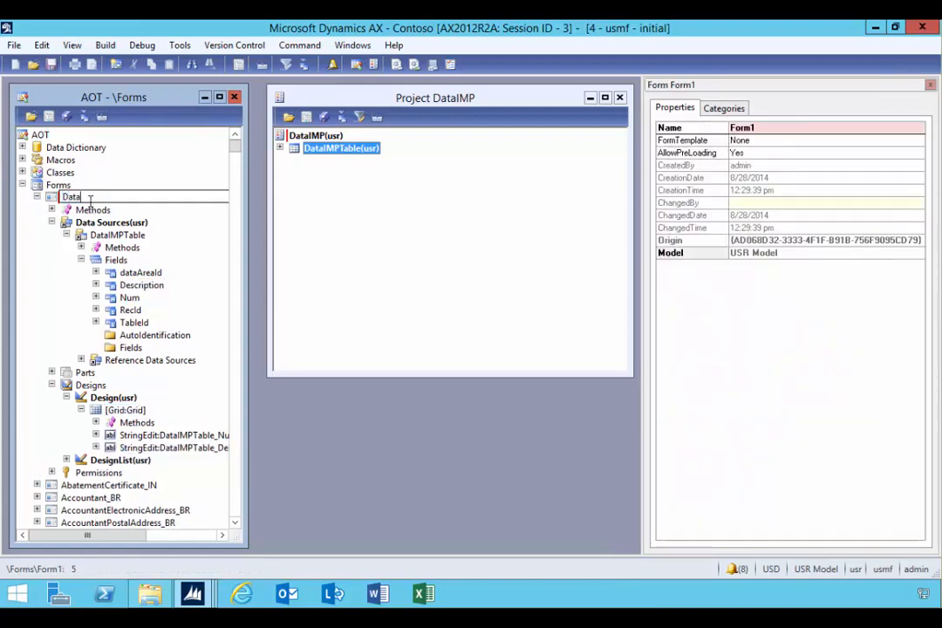
text(IMPTableForm)
key(Return)
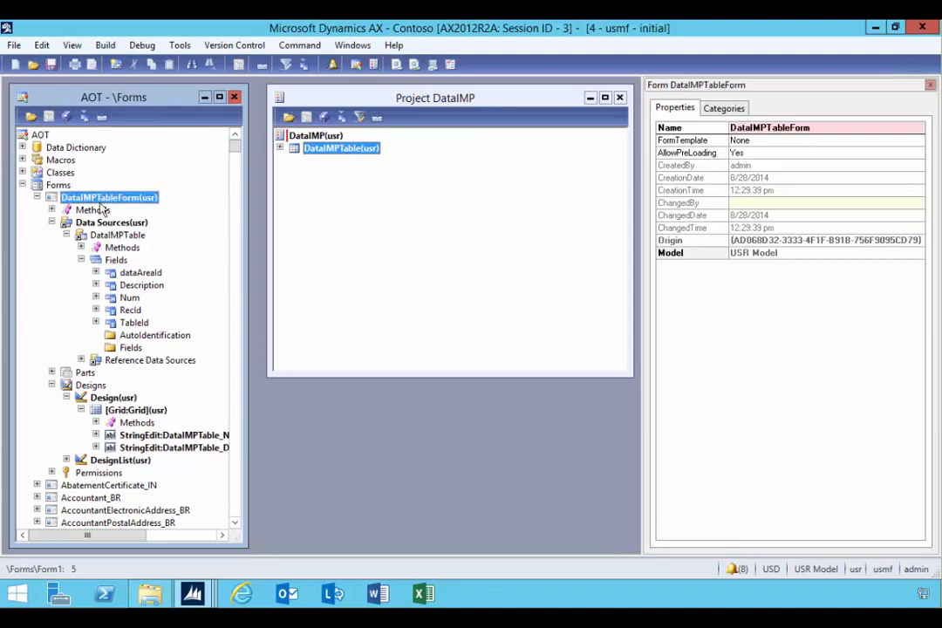
Step: Add the DataIMPTableForm form to the DataIMP project and save the project
drag(253, 196, 279, 138)
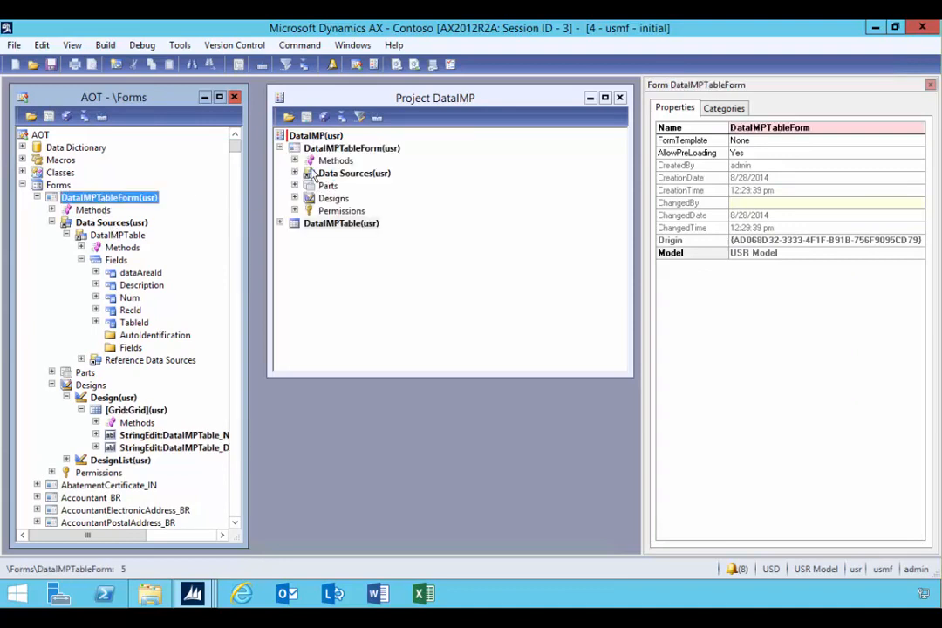
click(279, 147)
click(314, 136)
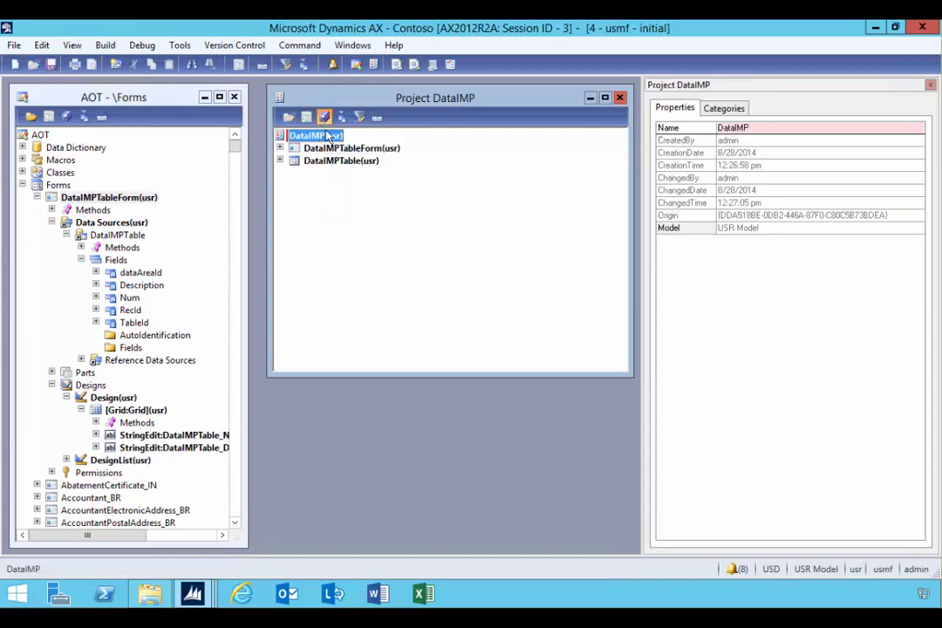
Step: Create a display menu item for DataIMPTableForm under the AOT's Menu Items > Display node
click(22, 185)
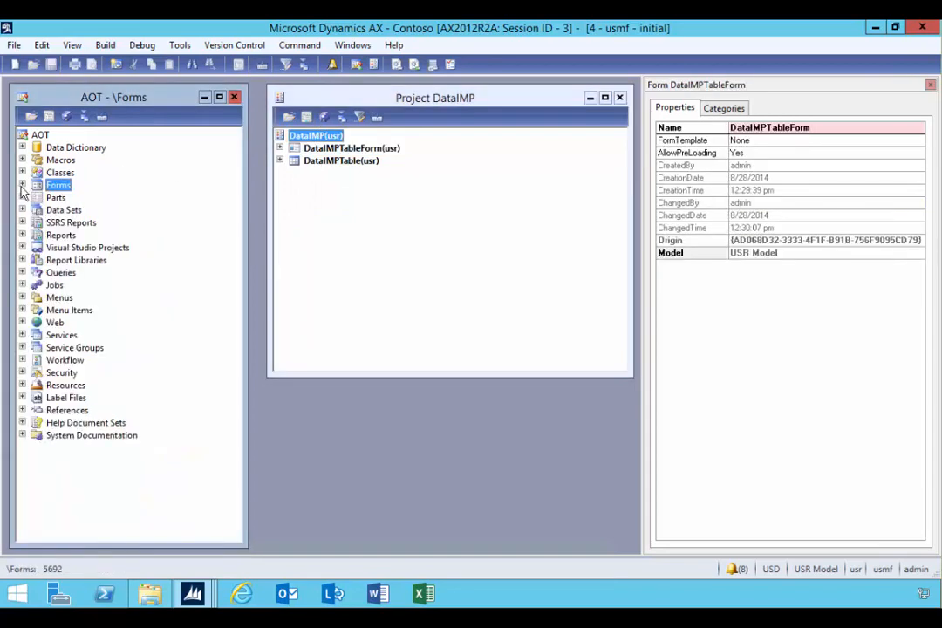
click(22, 309)
click(36, 322)
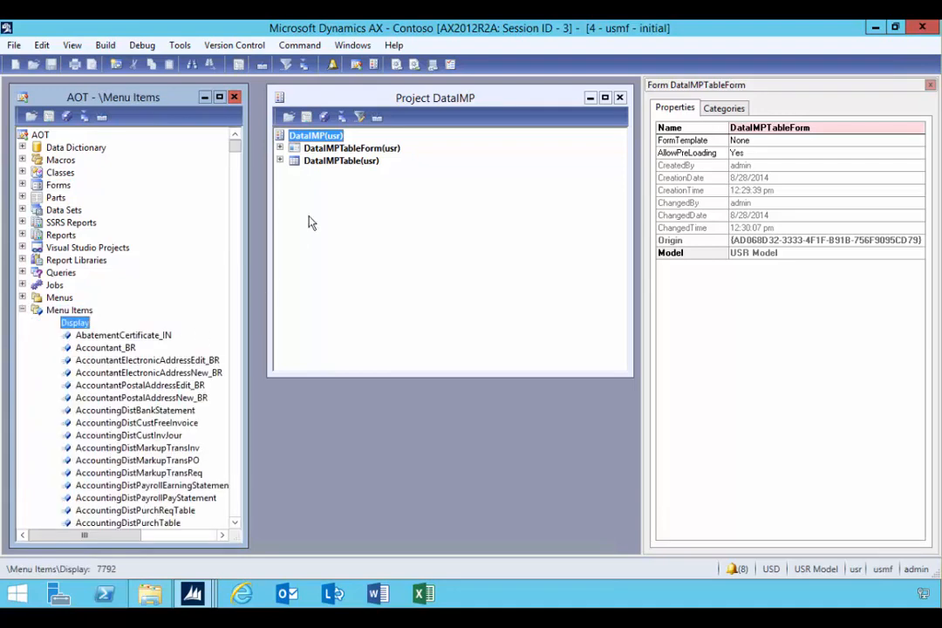
key(Up)
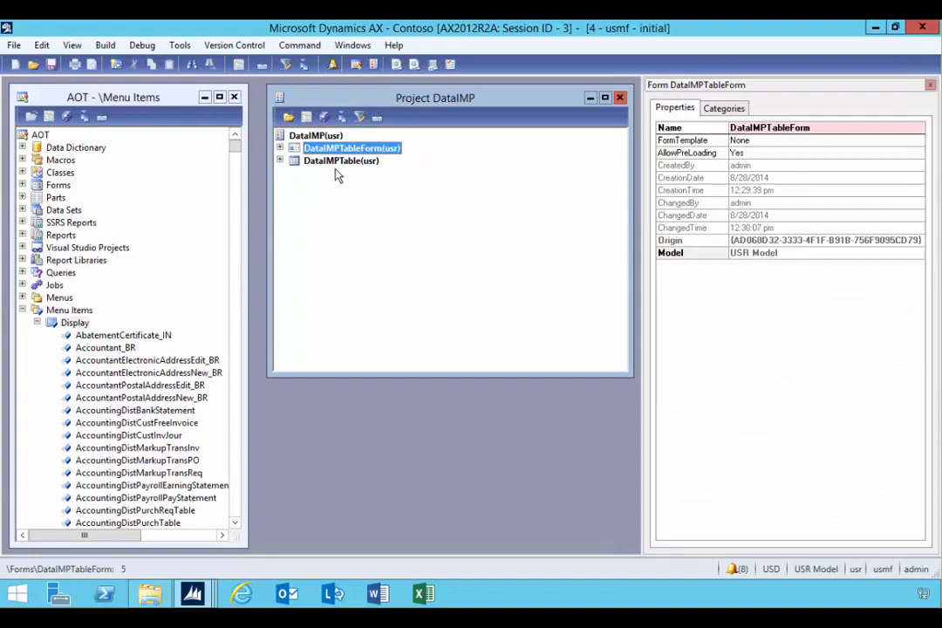
ctrl+click(283, 137)
drag(104, 327, 80, 324)
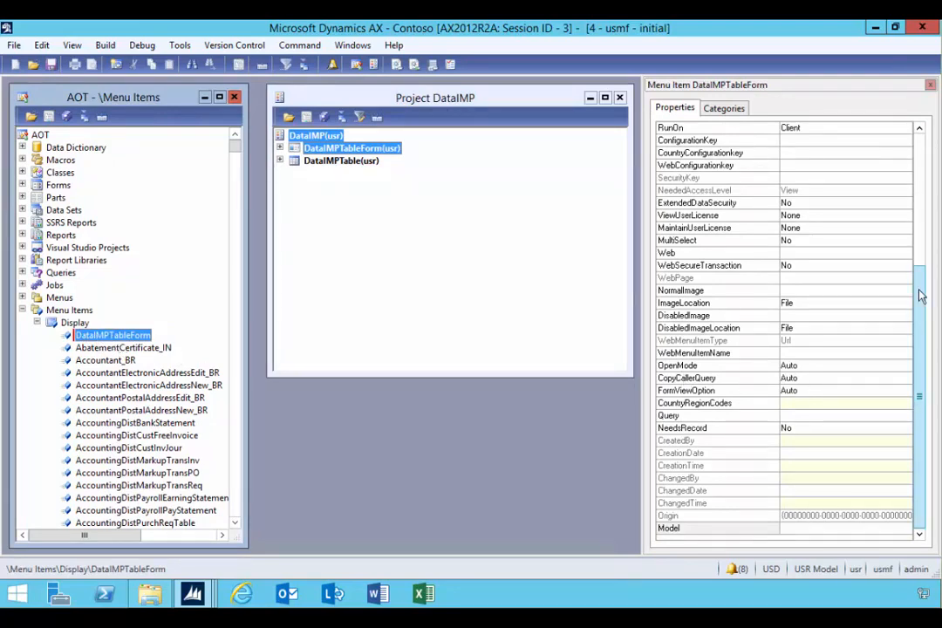
Step: Set the menu item's label to "Data IMP Table Sample", save it and close the compiler output
scroll(920, 297, up, 6)
click(803, 141)
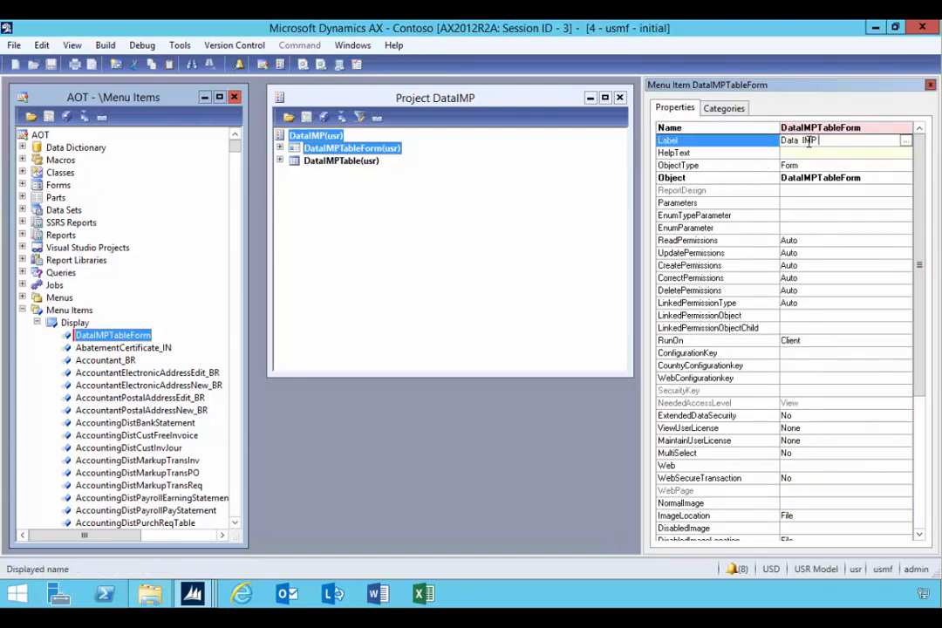
text(Data IMP Table Sample)
key(Return)
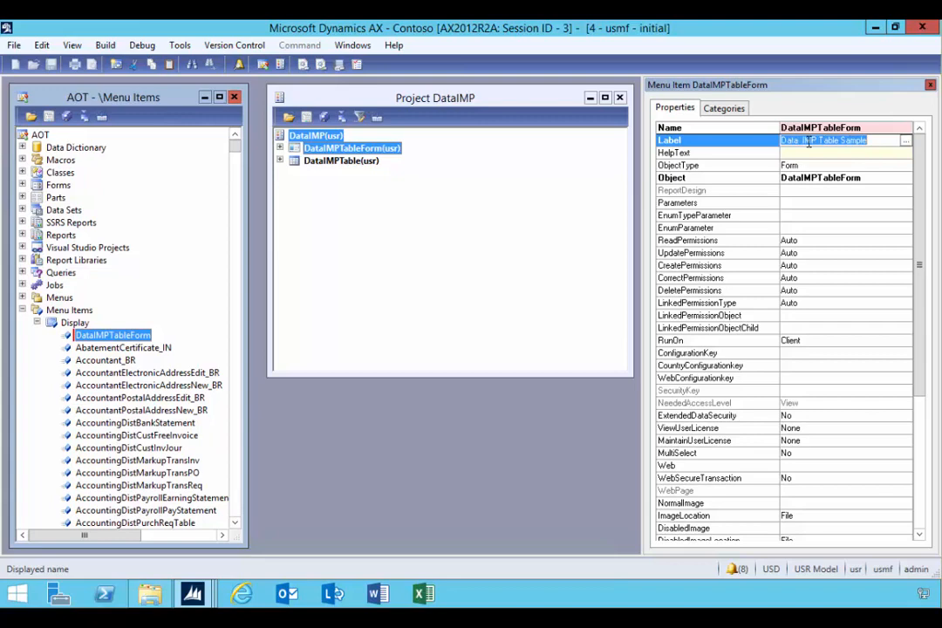
click(66, 116)
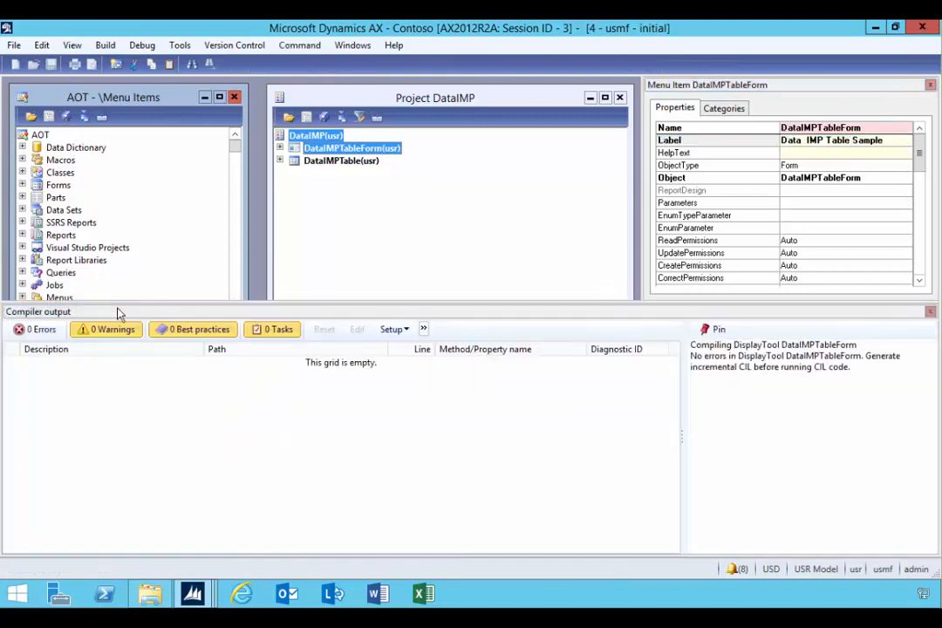
click(931, 314)
Step: Add the DataIMPTableForm display menu item to the DataIMP project and save the project
click(78, 324)
drag(85, 338, 300, 137)
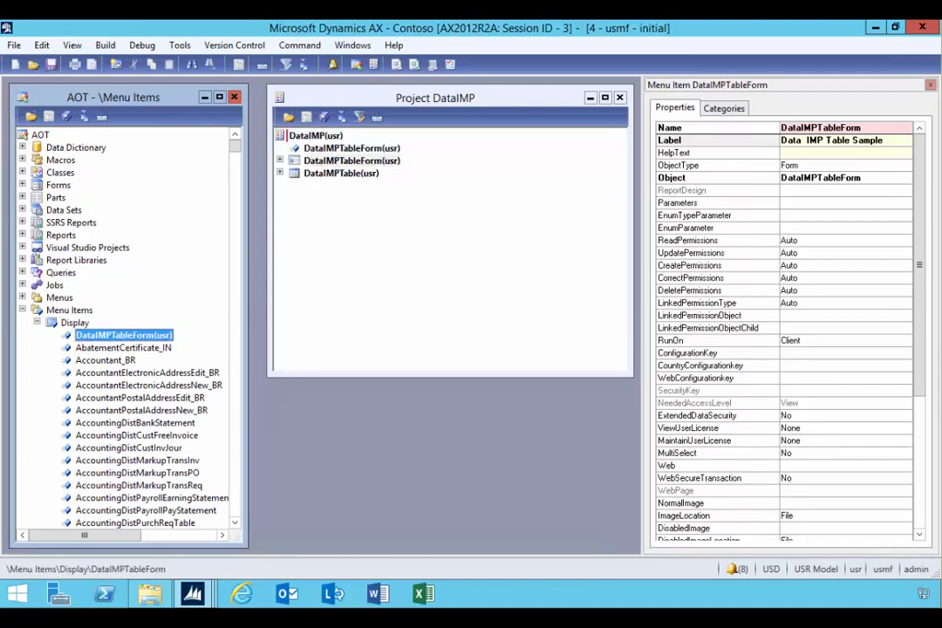
click(312, 136)
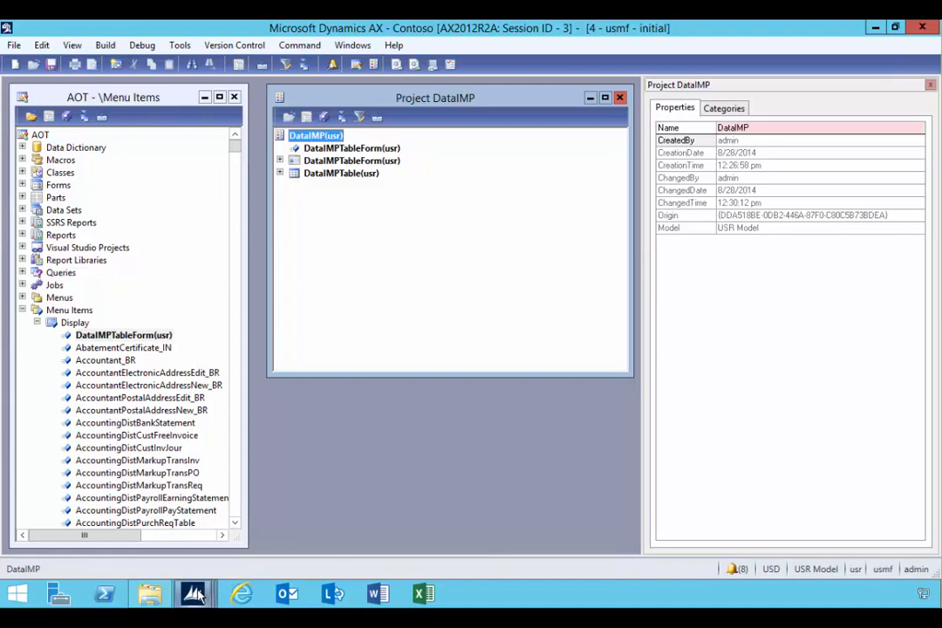
Step: Close the spare development workspace and start the wizard that creates a custom entity for data import/export, passing its welcome page
mouse_move(196, 596)
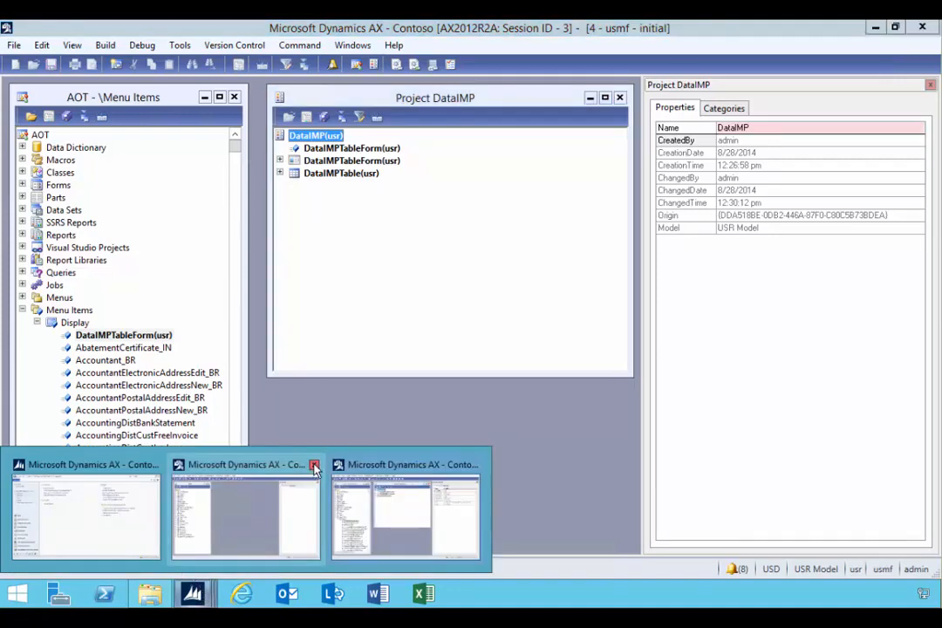
click(314, 468)
click(160, 501)
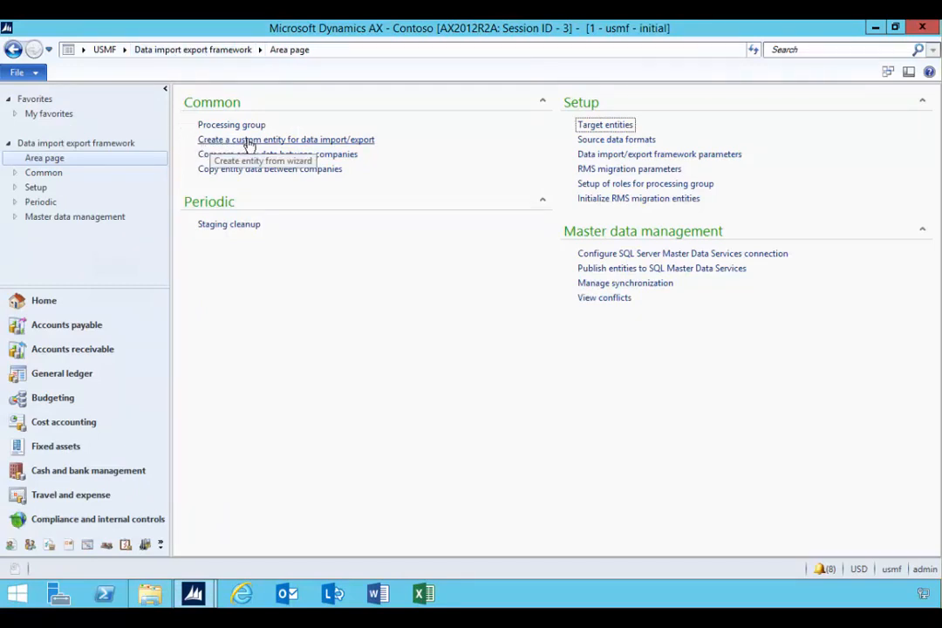
click(315, 141)
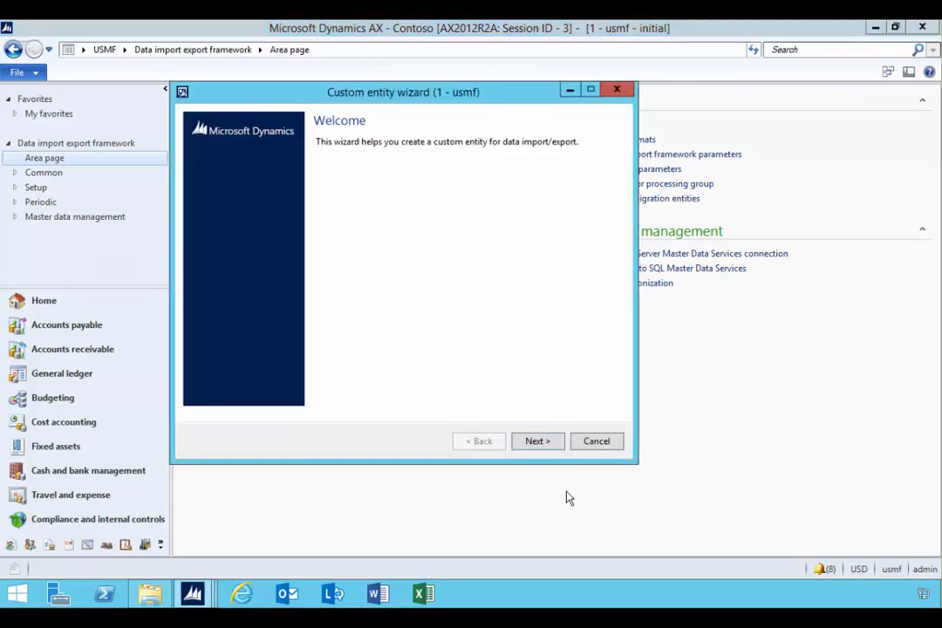
click(553, 443)
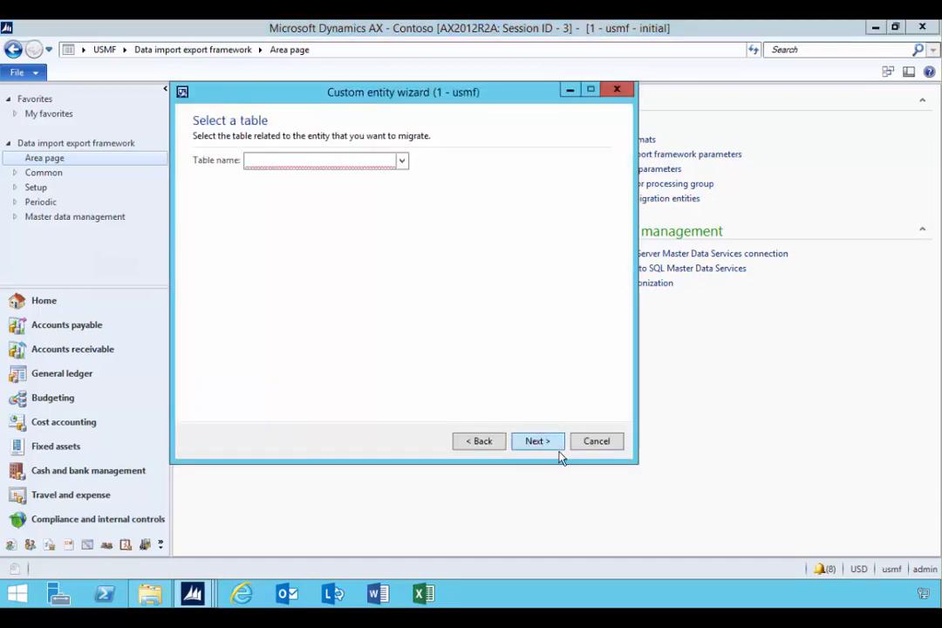
Step: Choose DataIMPTable as the custom entity's table, checking its name in the DataIMP project, and continue to the code generation parameters
click(340, 162)
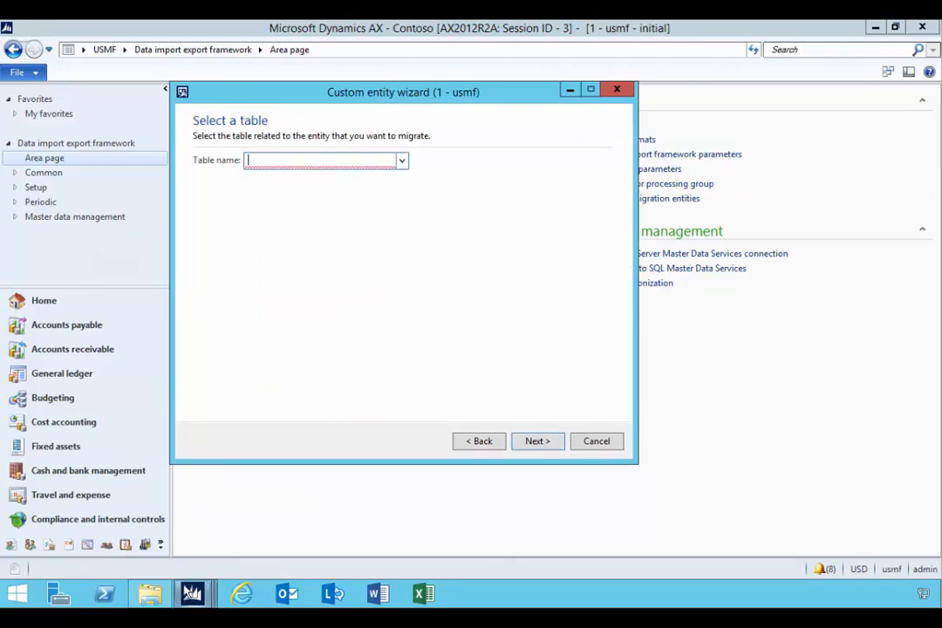
mouse_move(193, 594)
click(316, 514)
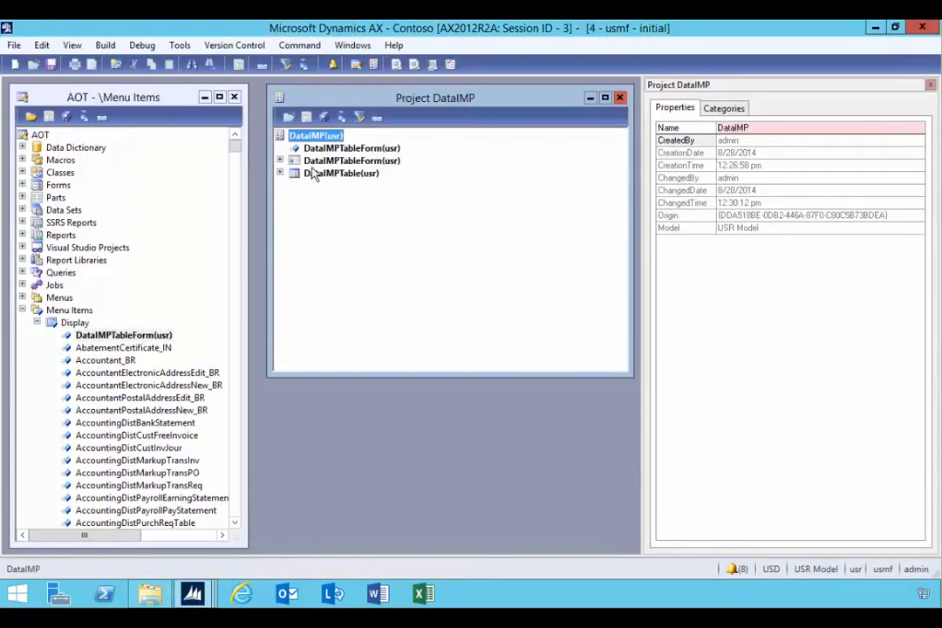
click(347, 175)
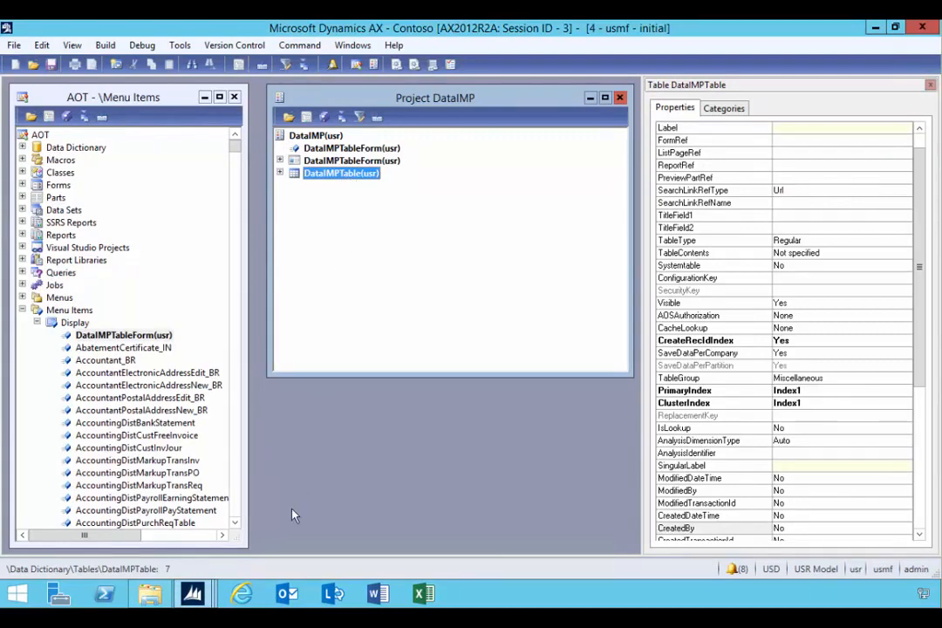
mouse_move(192, 594)
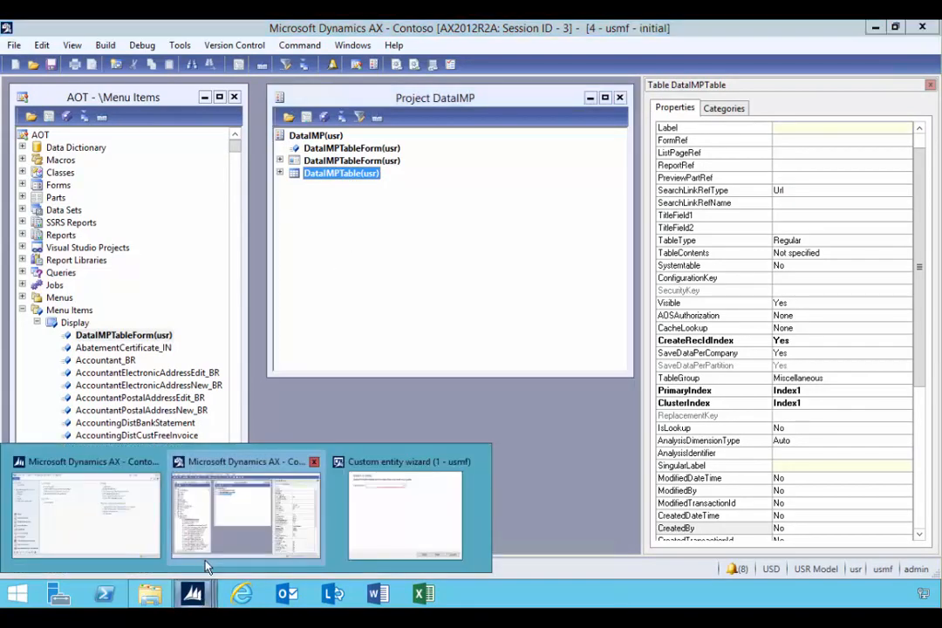
click(389, 516)
text(DataIMPTable)
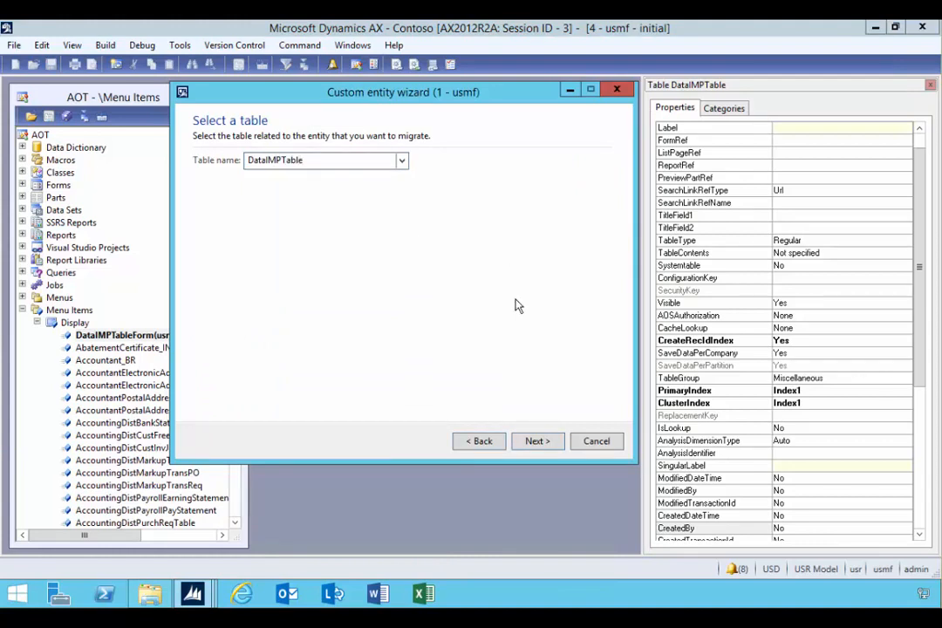
click(535, 441)
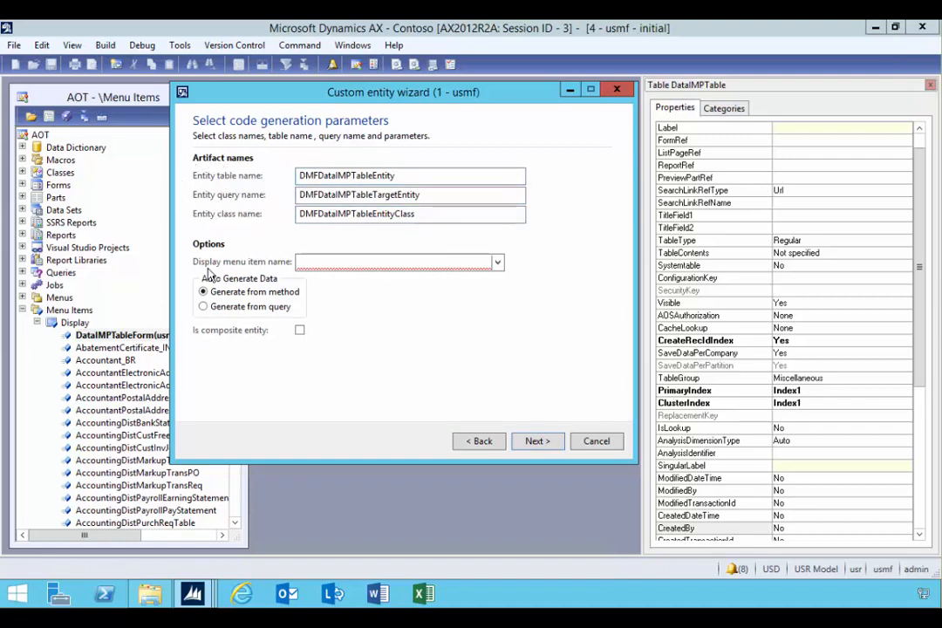
Step: Set the entity's display menu item name to DataIMPTableForm, keep Generate from method, and accept the code generation parameters
click(321, 265)
click(199, 590)
click(271, 500)
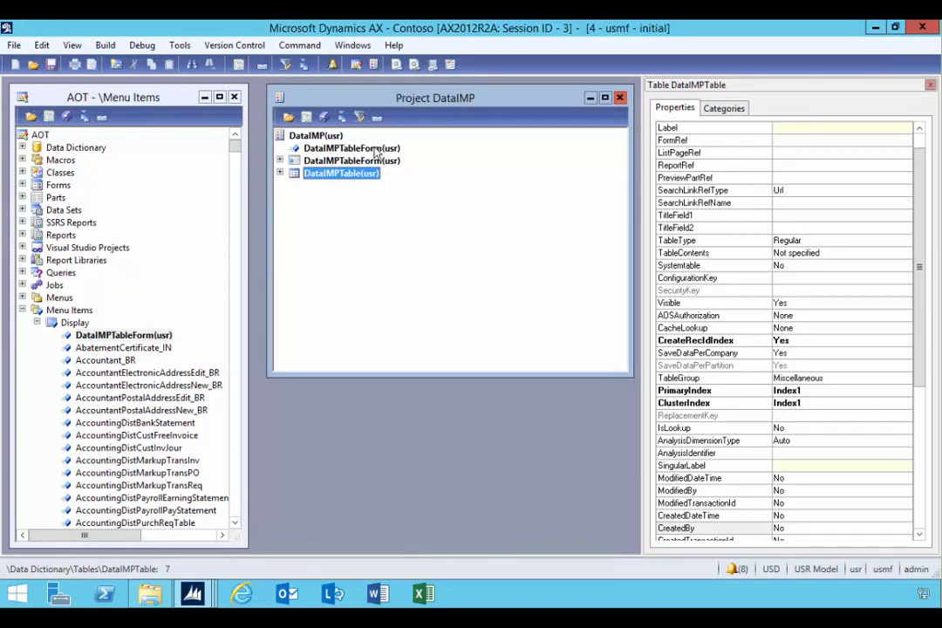
click(193, 593)
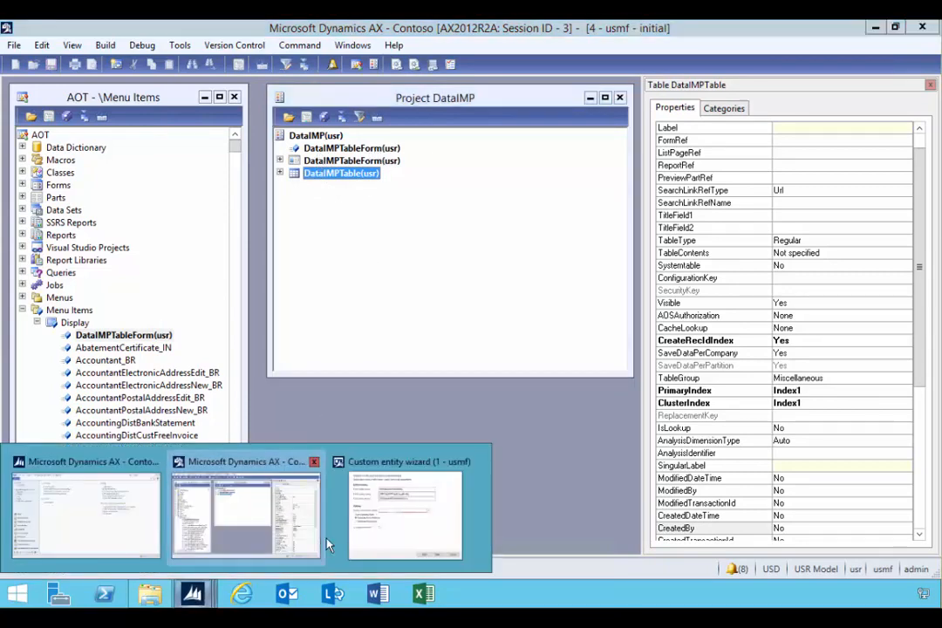
click(410, 505)
text(DataI)
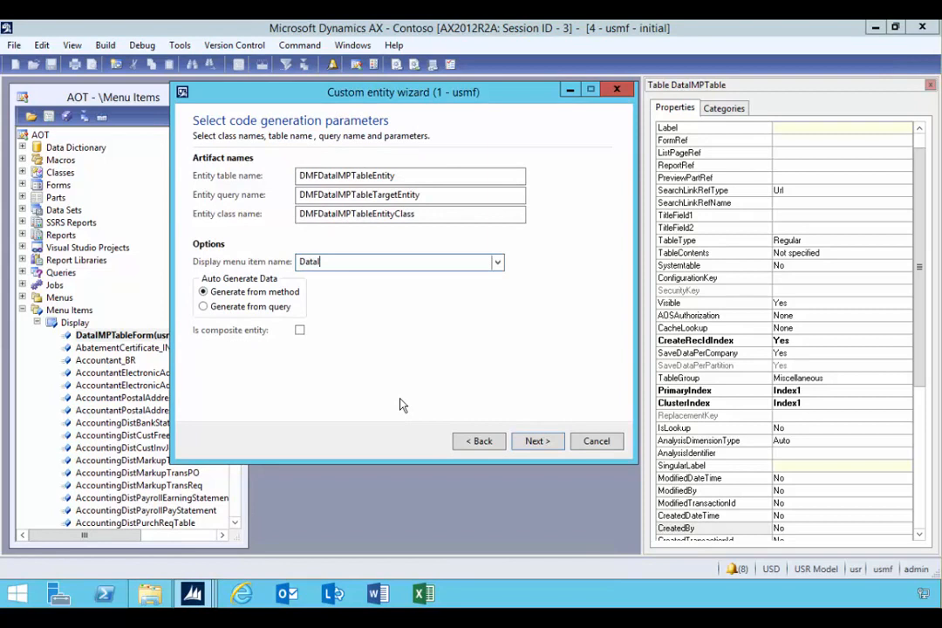
text(MPTableForm)
key(Tab)
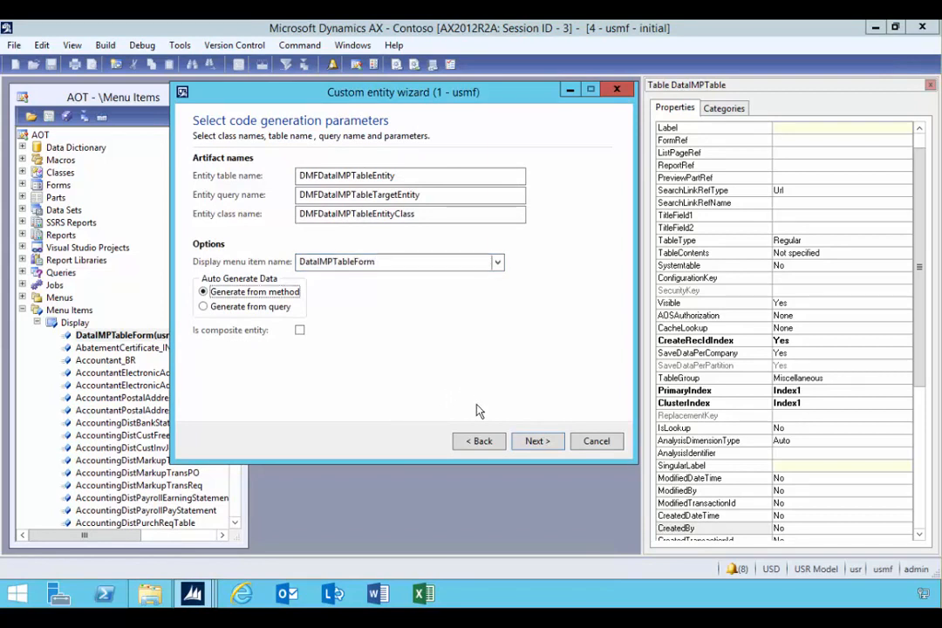
click(497, 262)
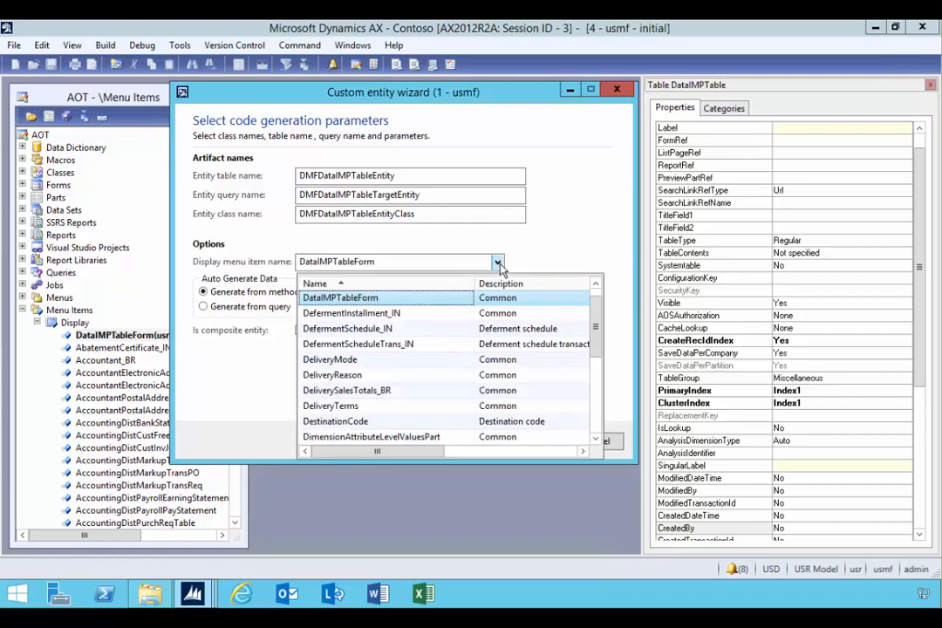
click(498, 263)
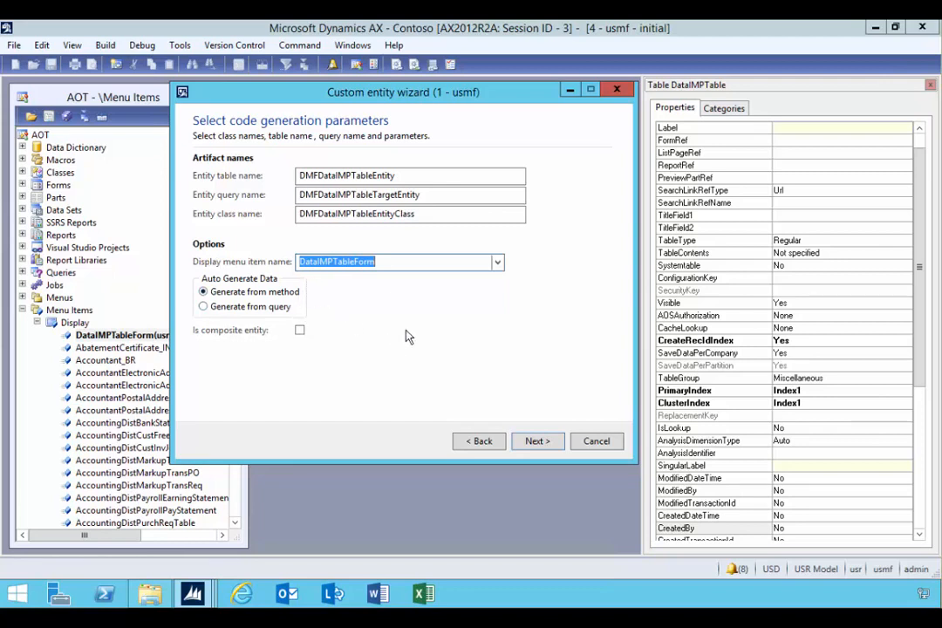
drag(447, 99, 398, 112)
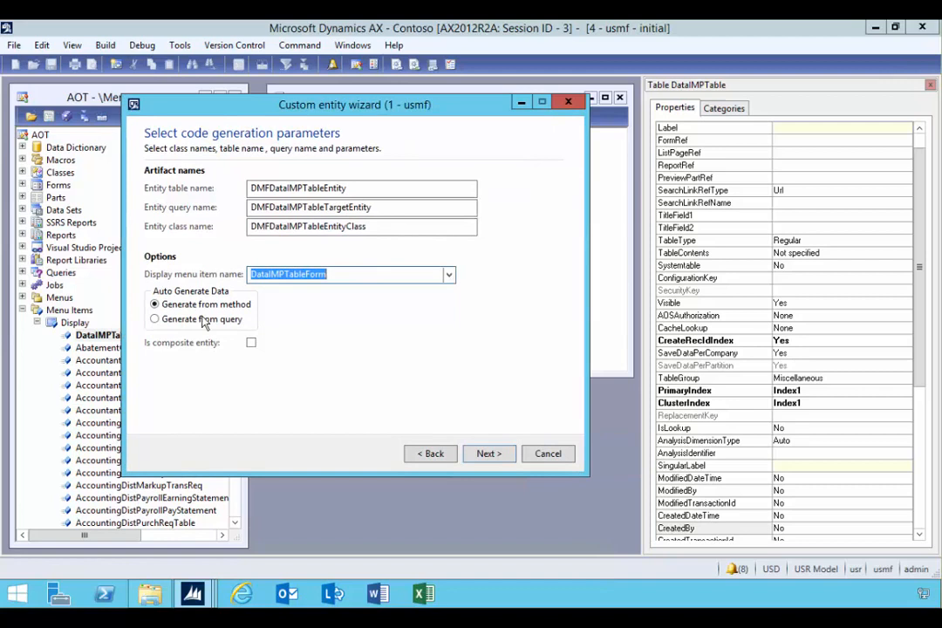
click(486, 457)
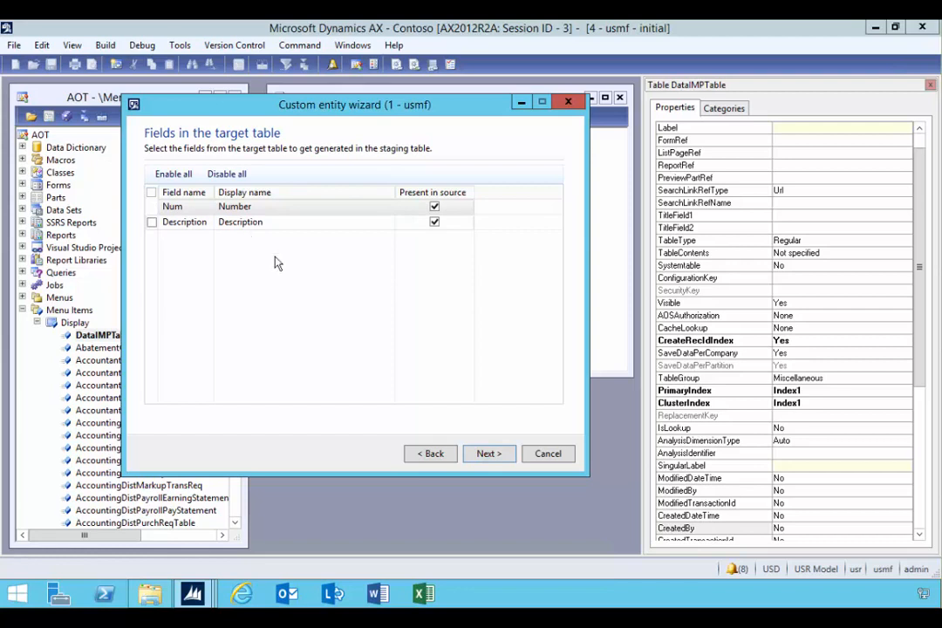
Step: Finish the custom entity wizard with the Num and Description fields present in source, and close the compiler output
click(489, 455)
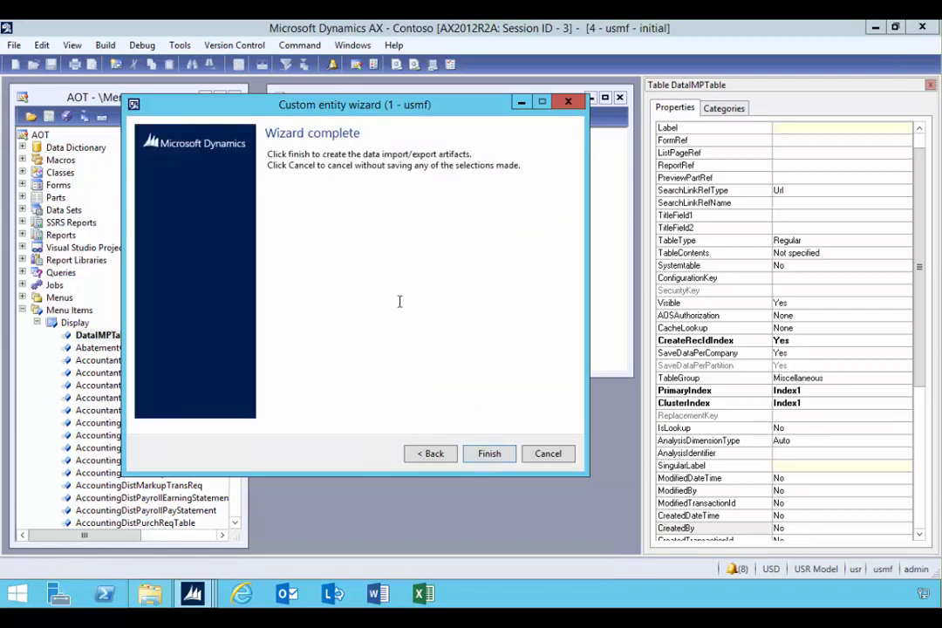
click(487, 457)
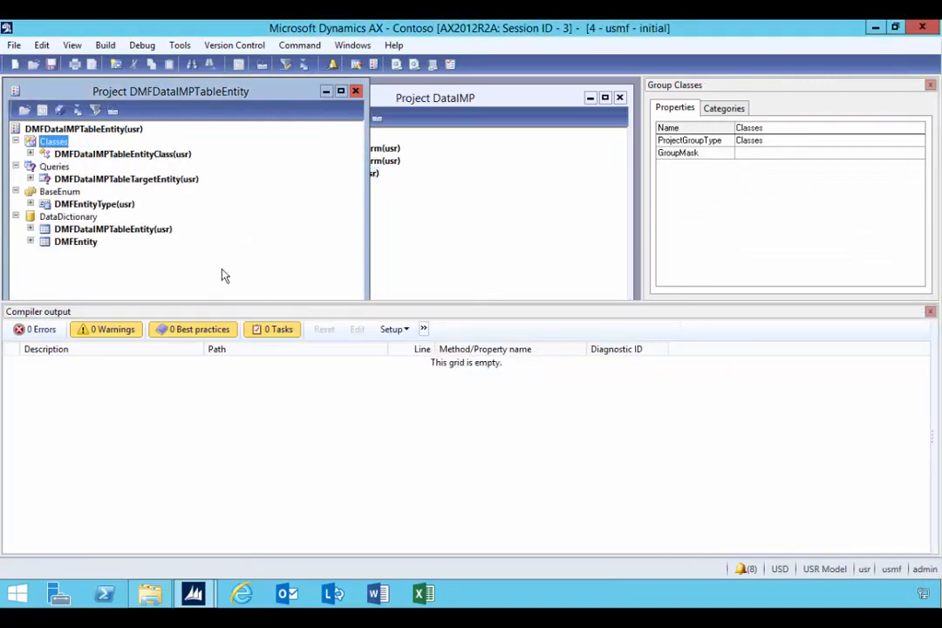
click(929, 312)
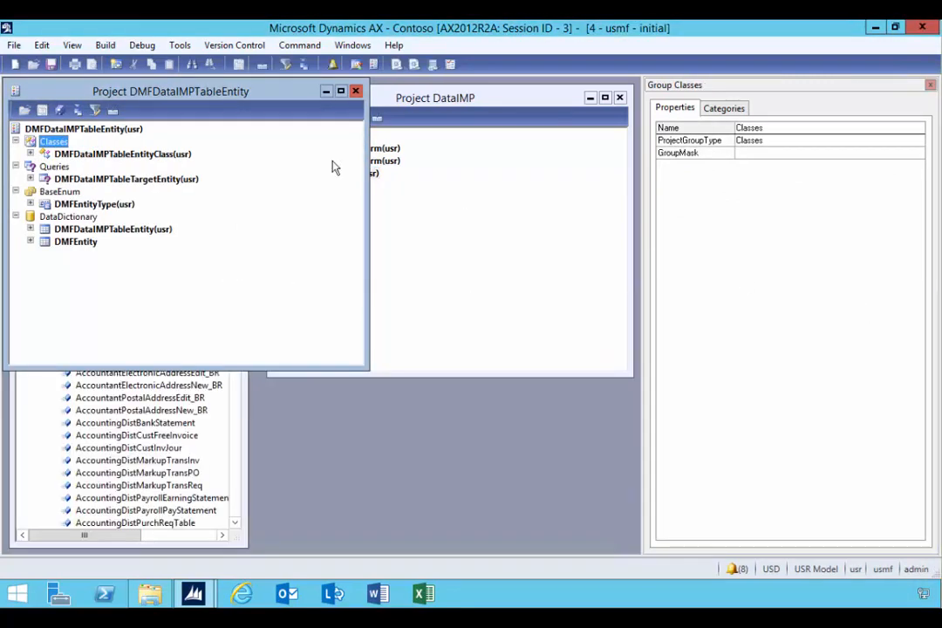
drag(248, 101, 270, 115)
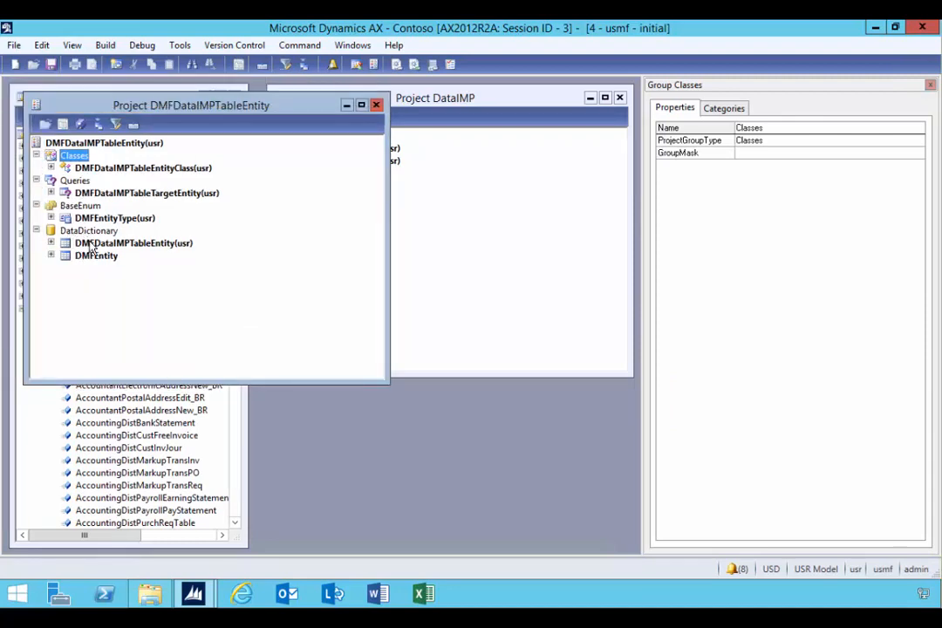
Step: Examine the generated entity project's data dictionary tables and the DataIMPTable element of the DMFEntityType enum
click(91, 245)
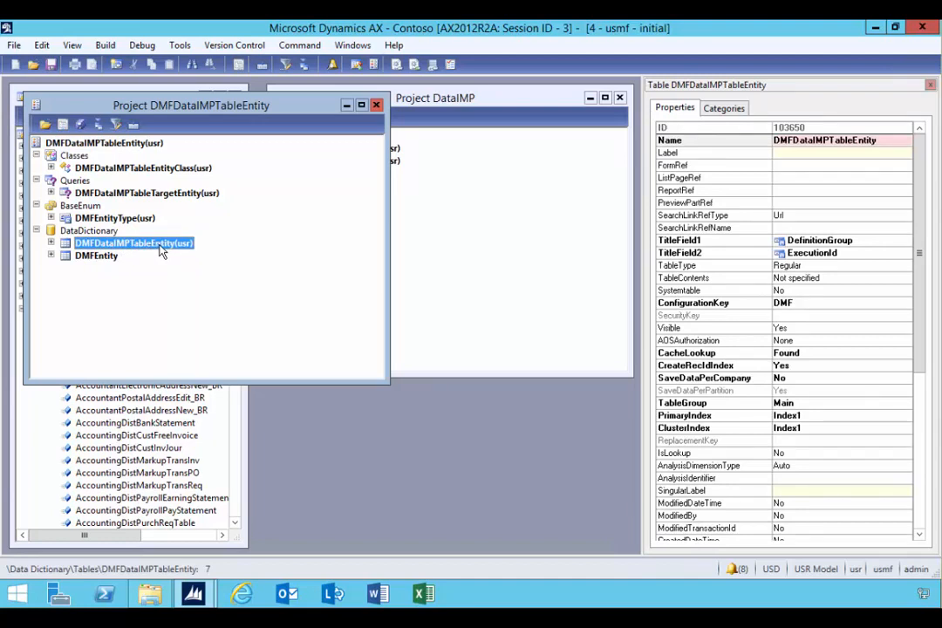
click(50, 254)
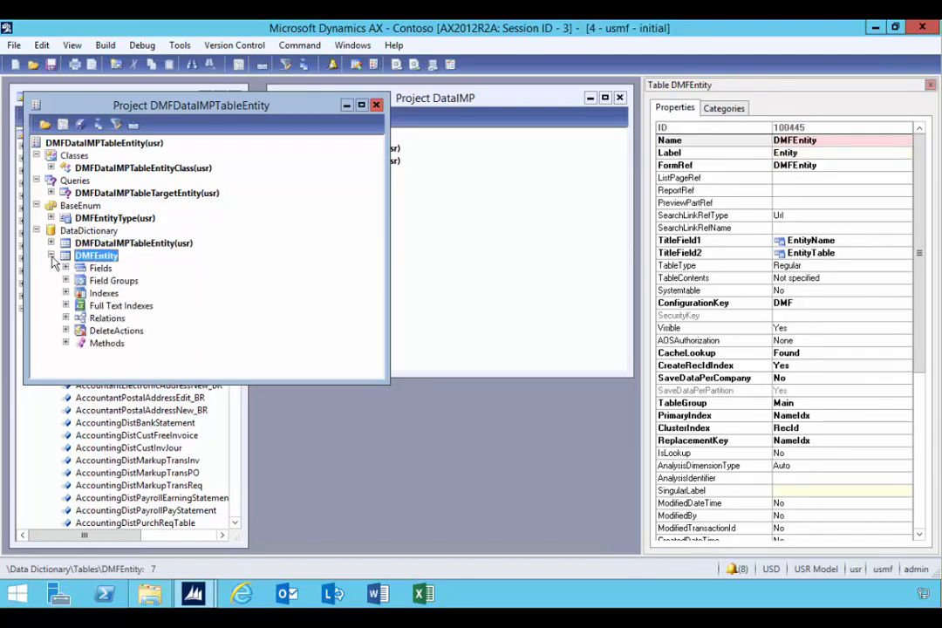
click(51, 255)
click(105, 219)
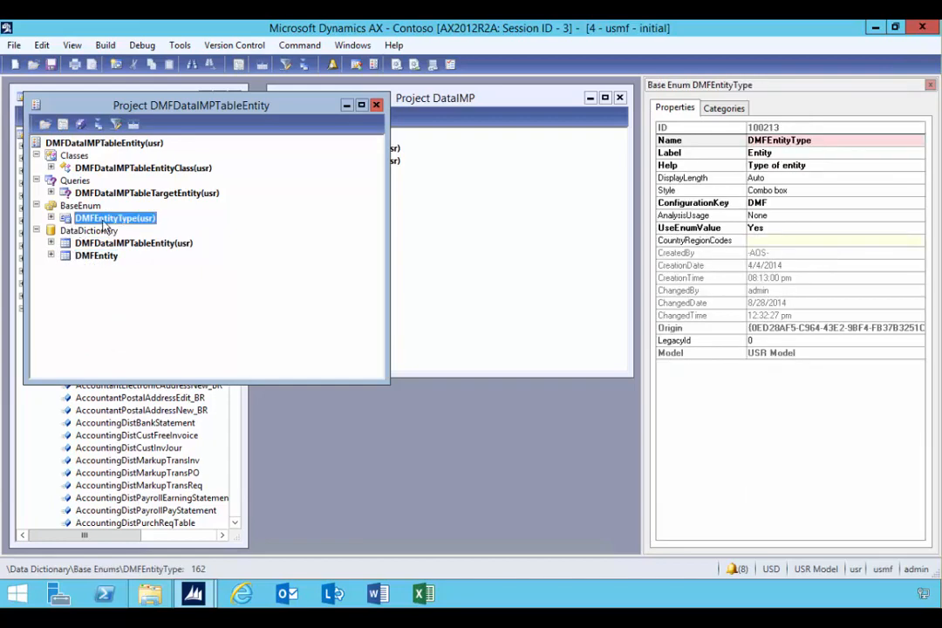
click(51, 218)
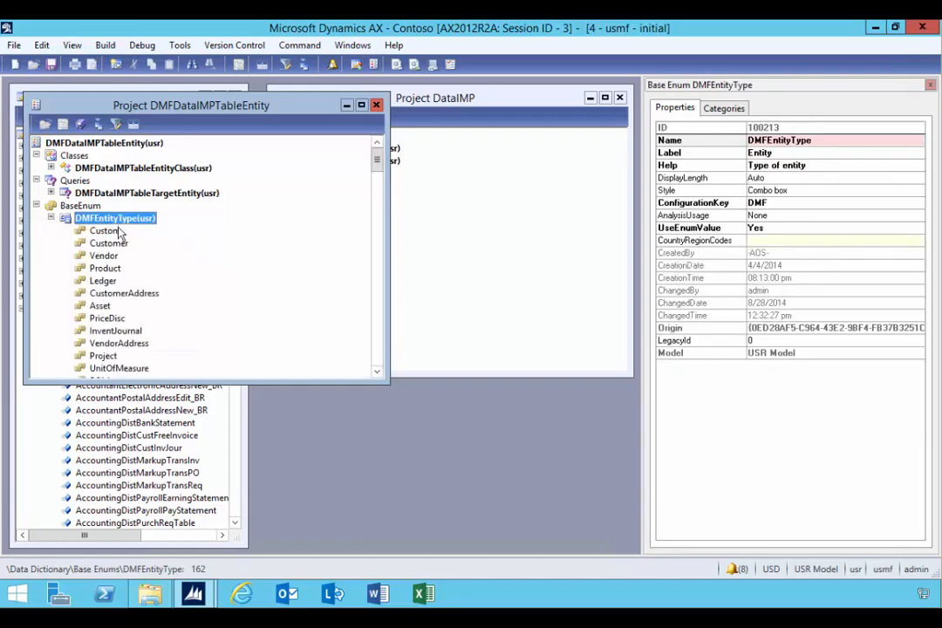
scroll(135, 284, down, 10)
scroll(135, 283, down, 15)
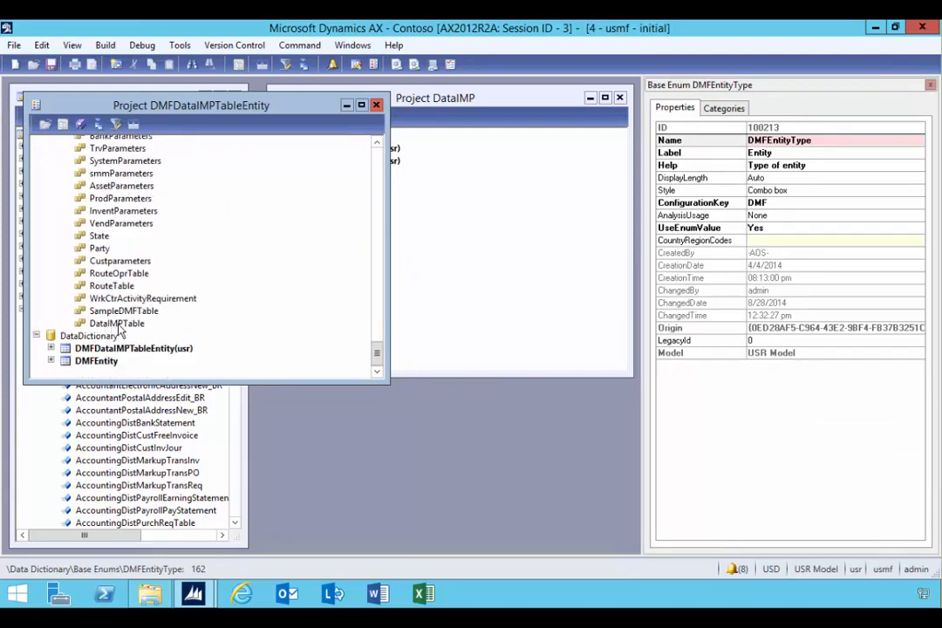
click(117, 324)
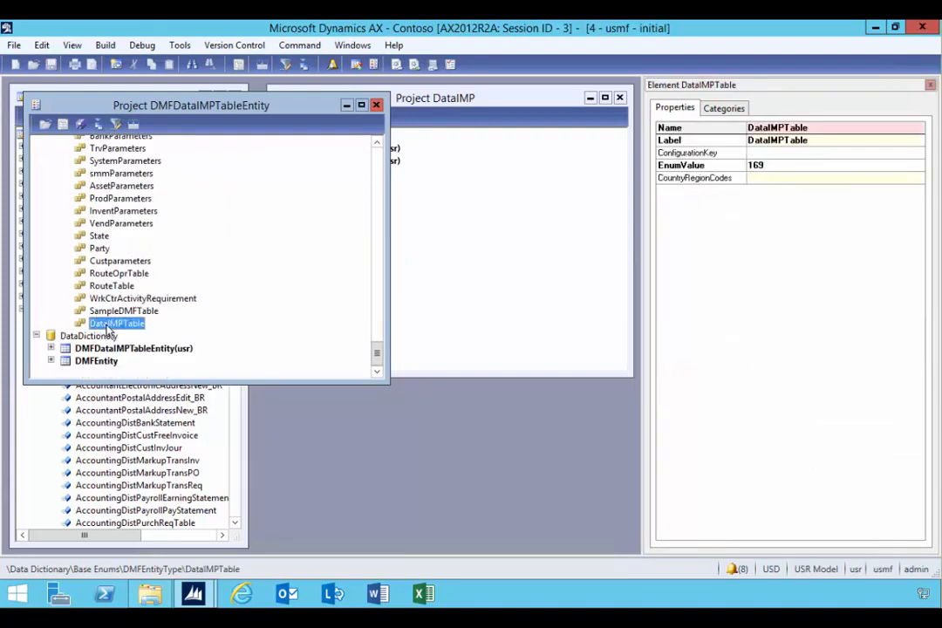
key(Left)
key(Left)
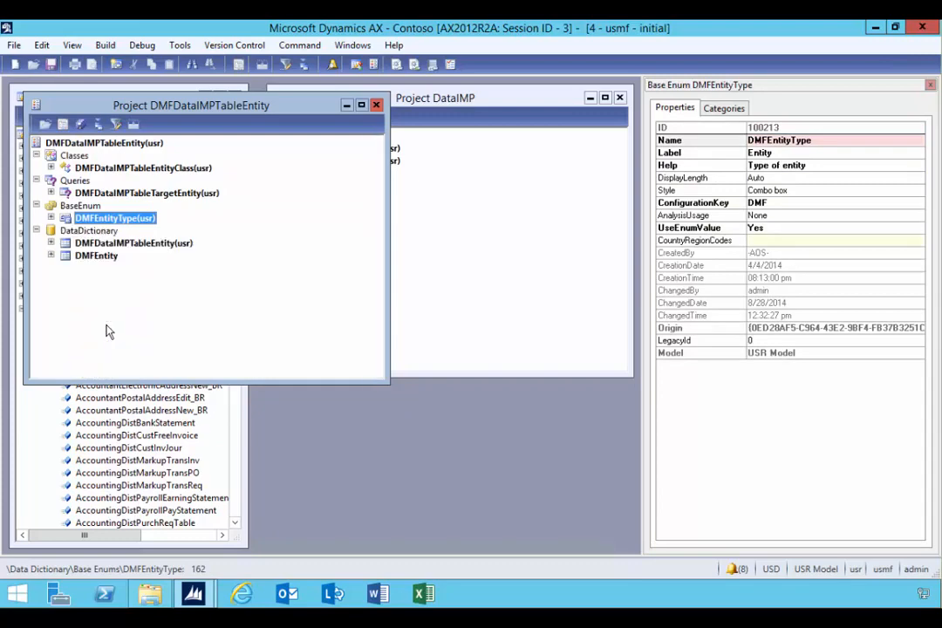
Step: Examine the project's DMFDataIMPTableTargetEntity query and the methods of DMFDataIMPTableEntityClass, moving and slightly narrowing the project window
key(Up)
key(Up)
key(Up)
key(Down)
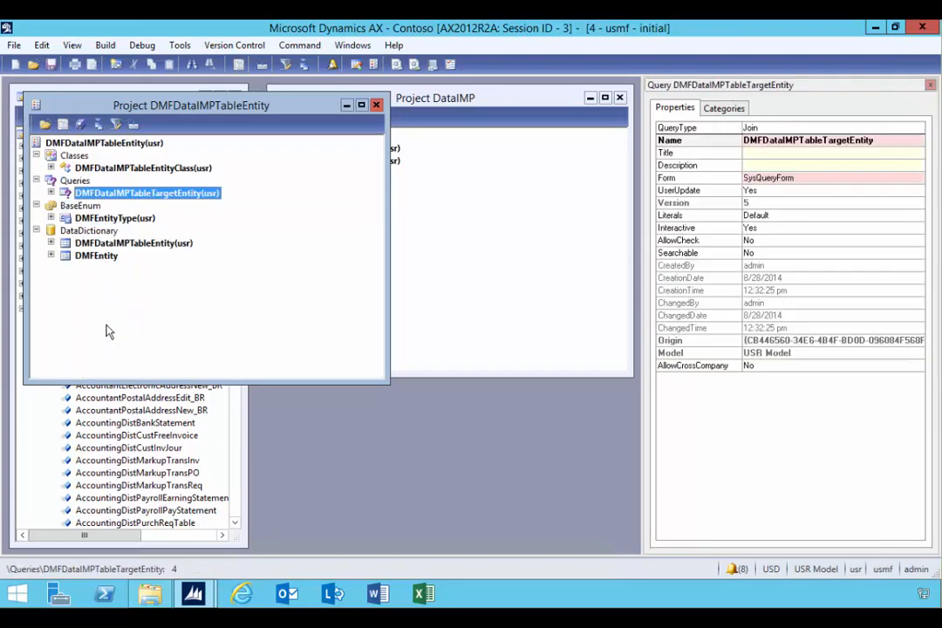
key(Up)
key(Up)
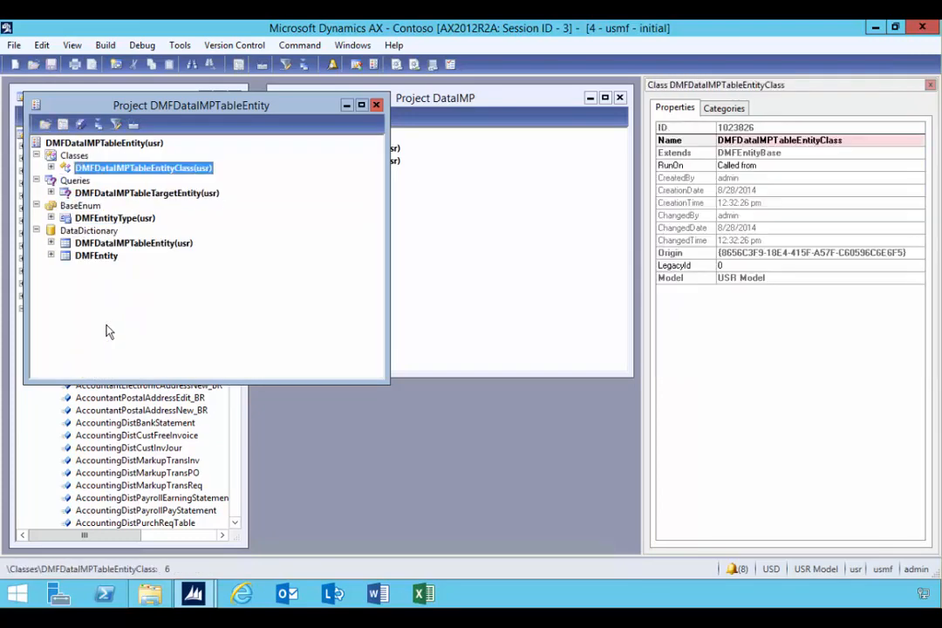
click(51, 167)
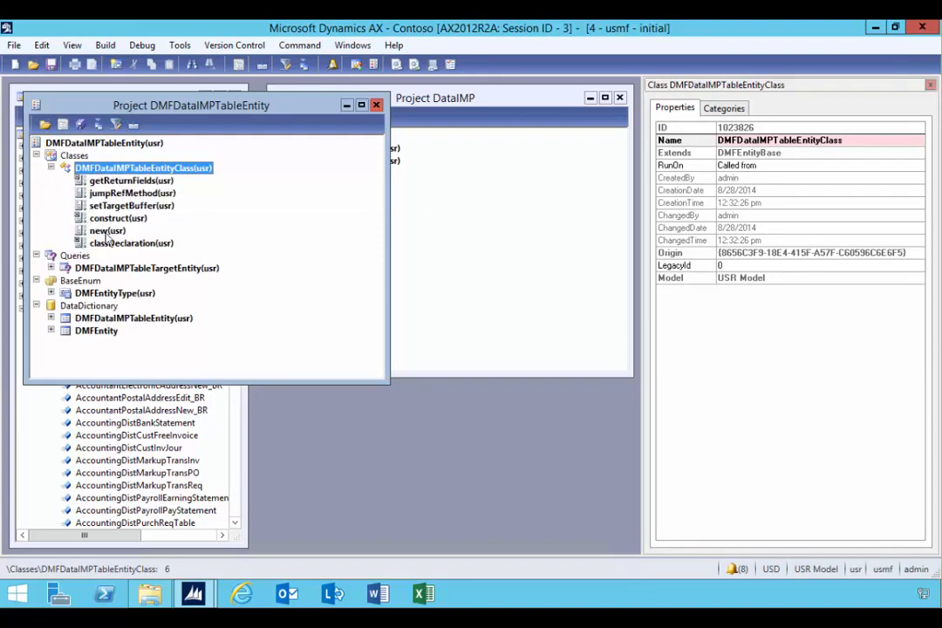
drag(275, 105, 301, 130)
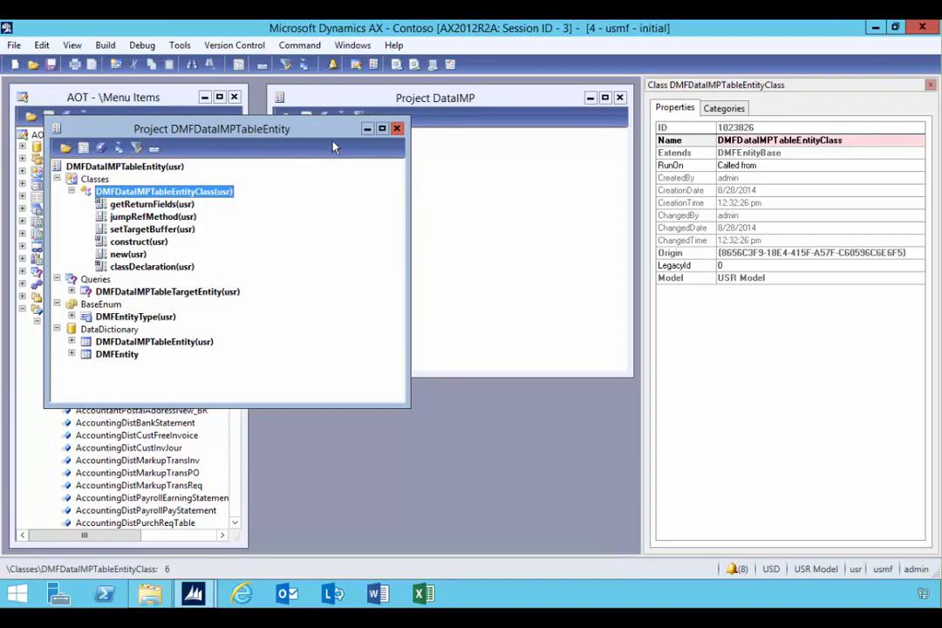
drag(325, 131, 329, 147)
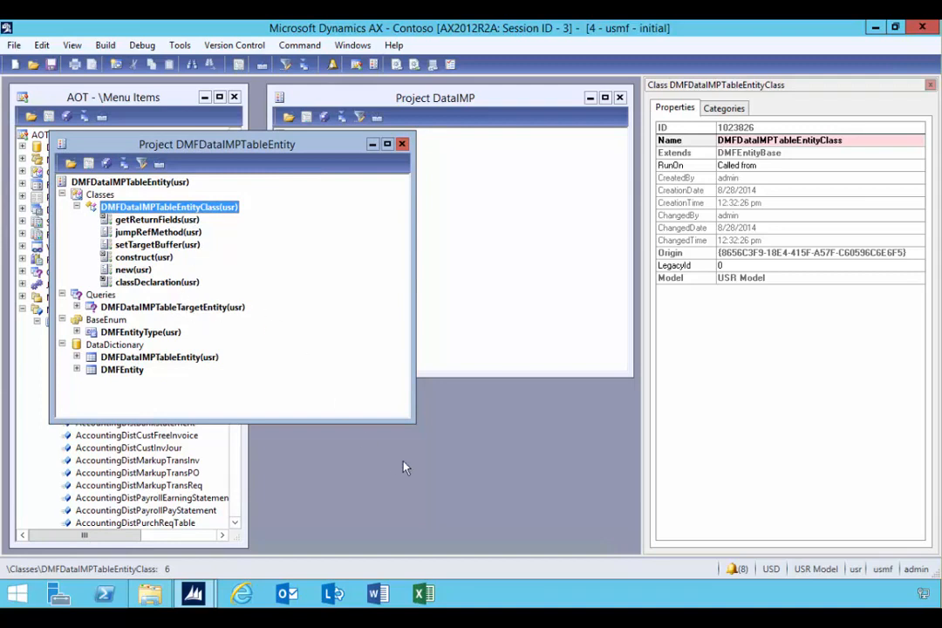
drag(417, 432, 402, 431)
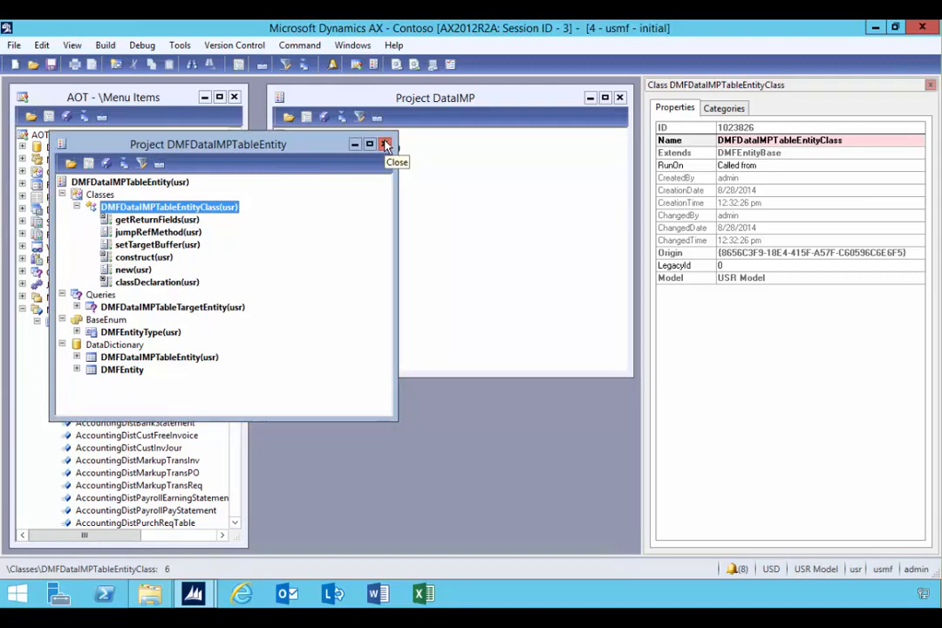
Step: Return to the data import export framework workspace and add a target entities record with the entity name Data IMP Table
mouse_move(193, 593)
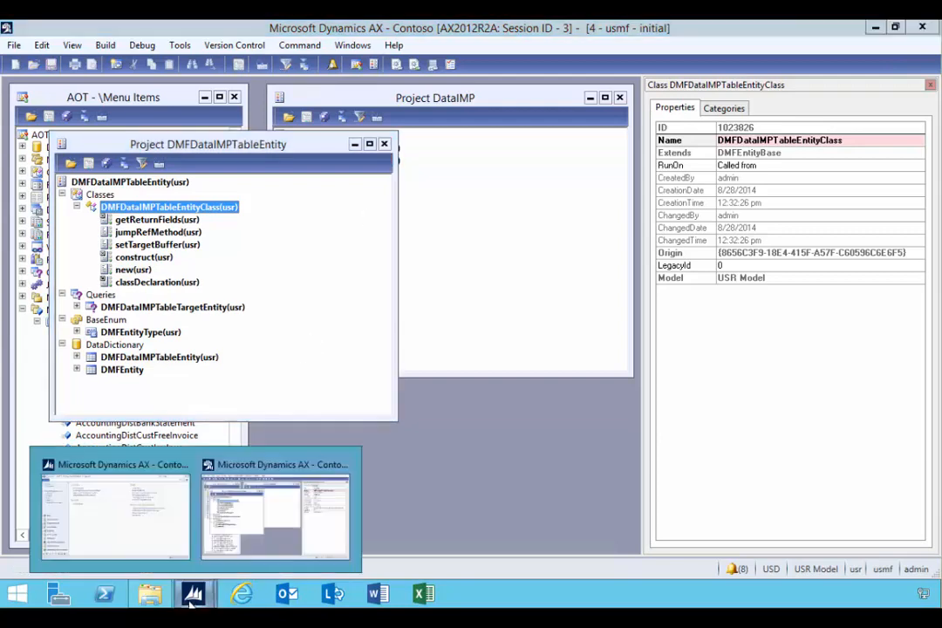
click(137, 535)
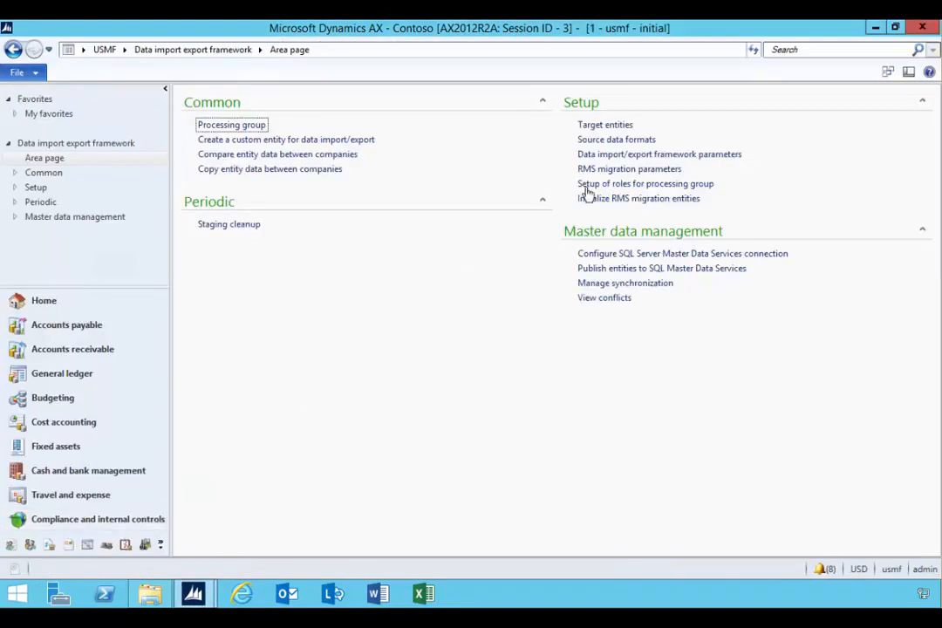
click(581, 125)
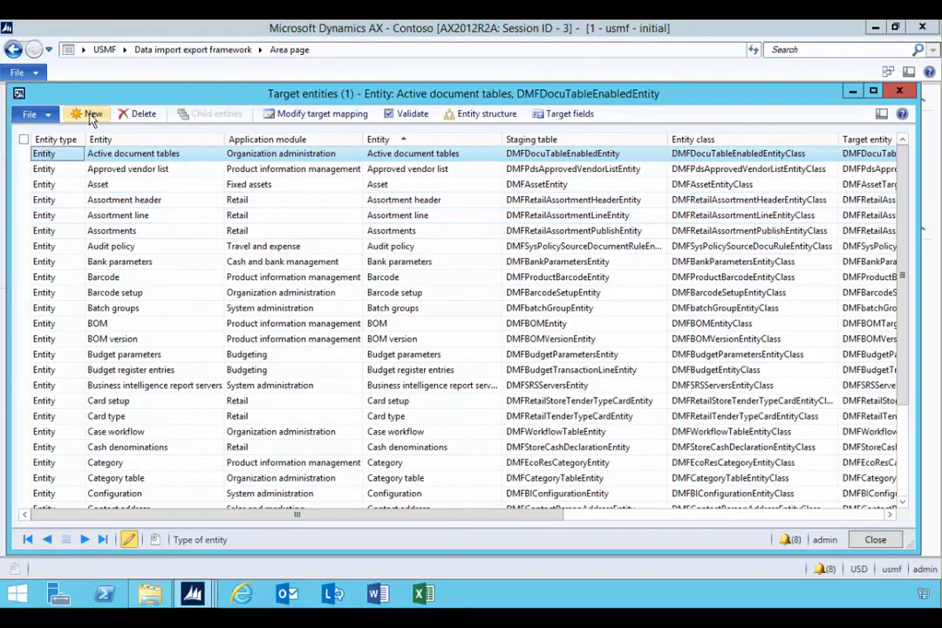
click(90, 114)
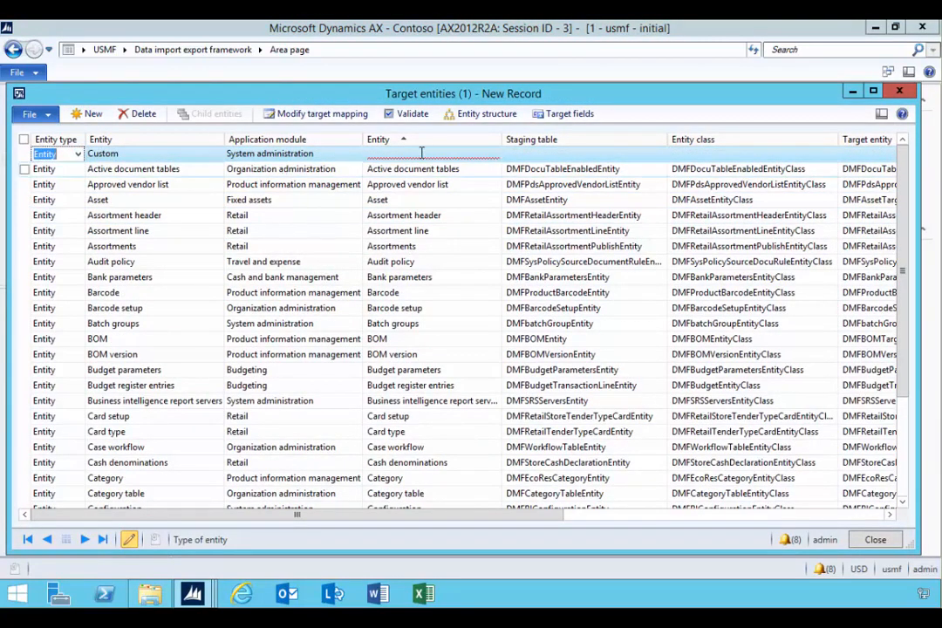
click(484, 156)
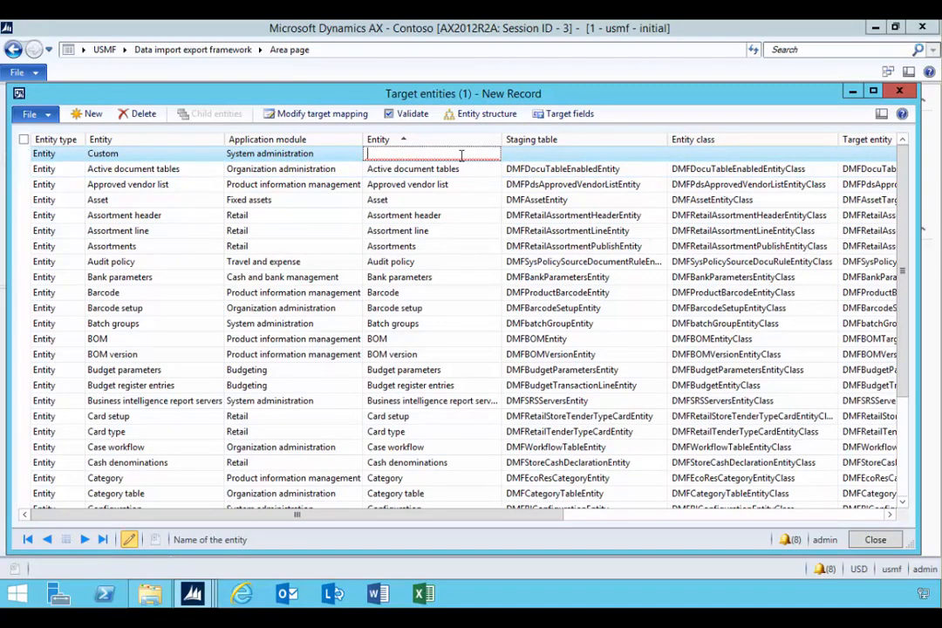
text(Data IMP Table)
key(Tab)
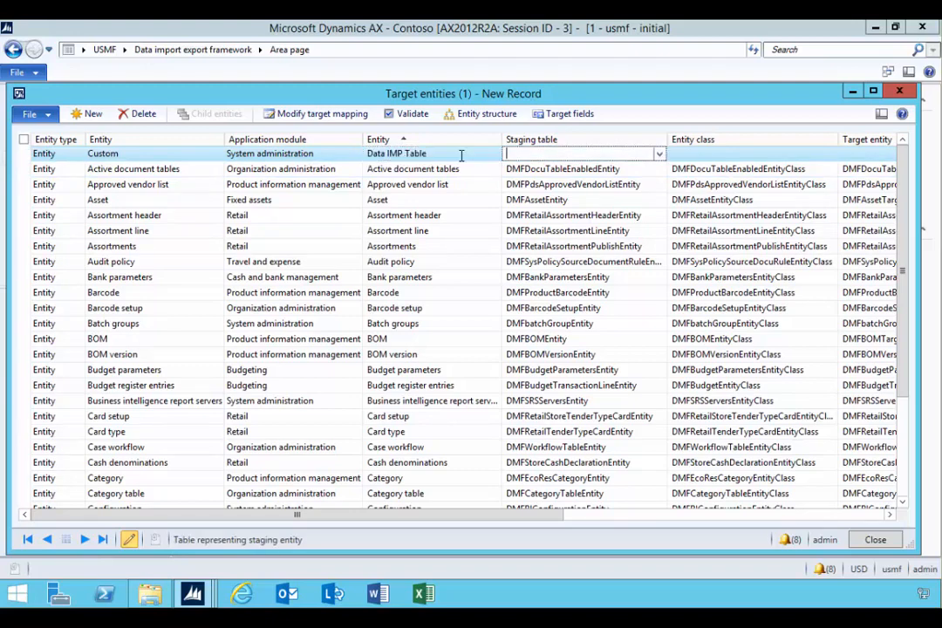
Step: Set the new target entity's staging table to DMFDataIMPTableEntity
click(660, 153)
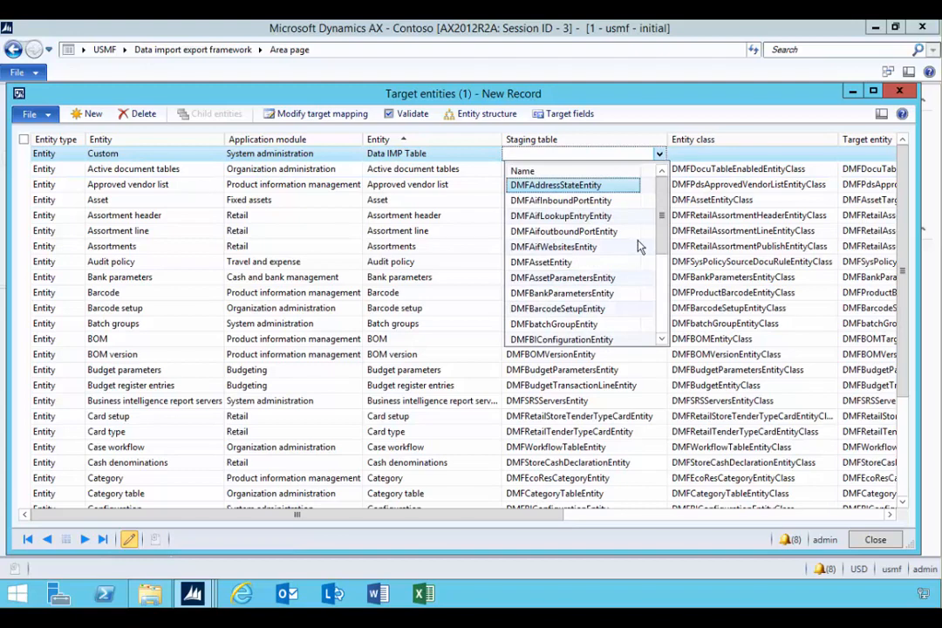
scroll(637, 249, down, 5)
scroll(638, 253, down, 7)
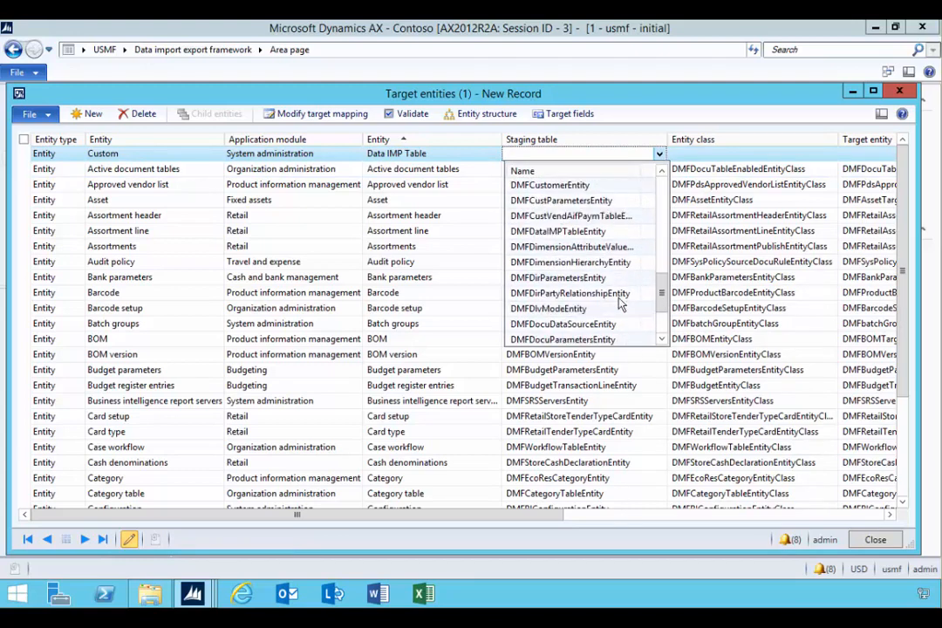
scroll(617, 301, up, 8)
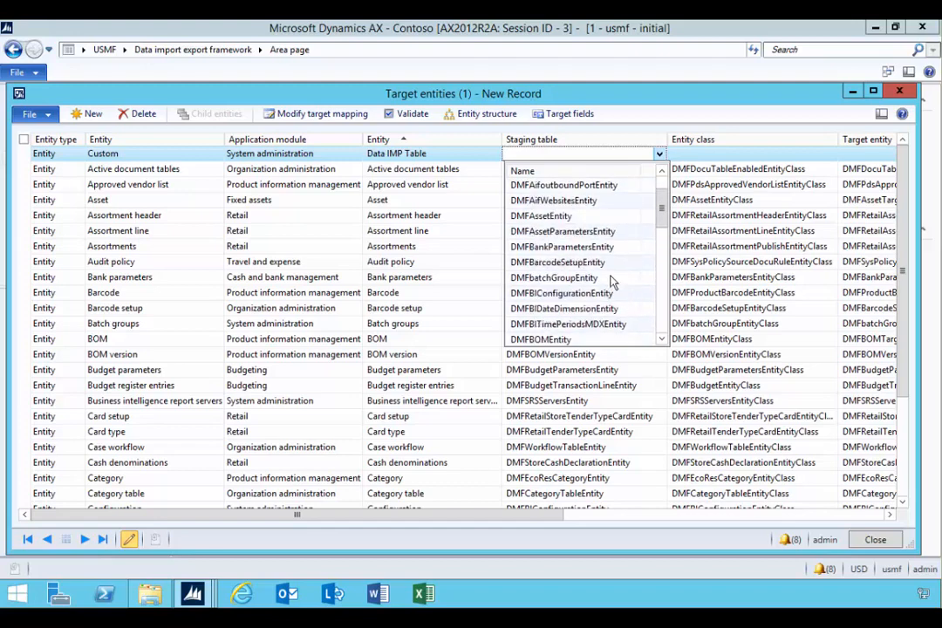
scroll(662, 218, down, 3)
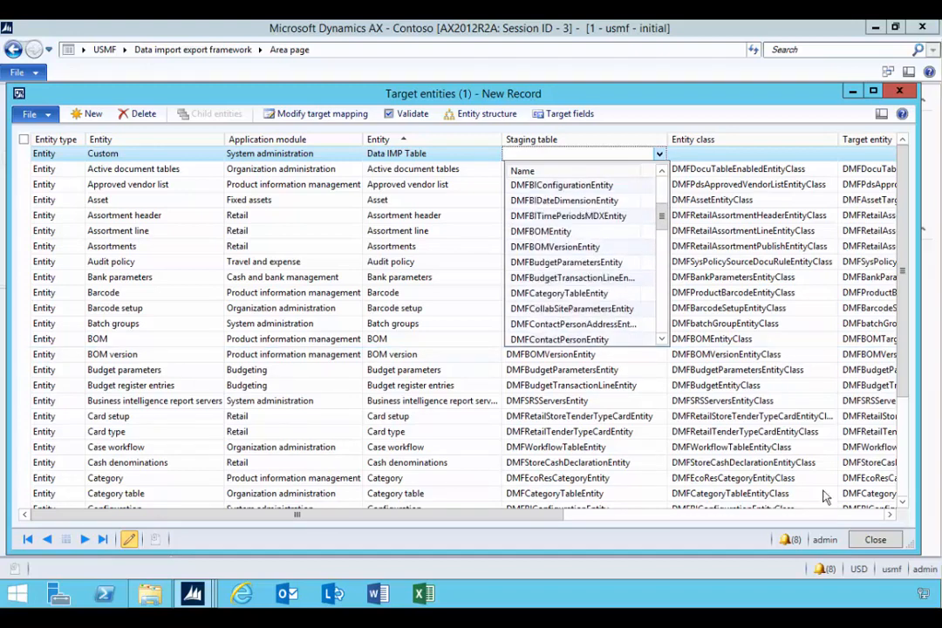
drag(663, 218, 664, 250)
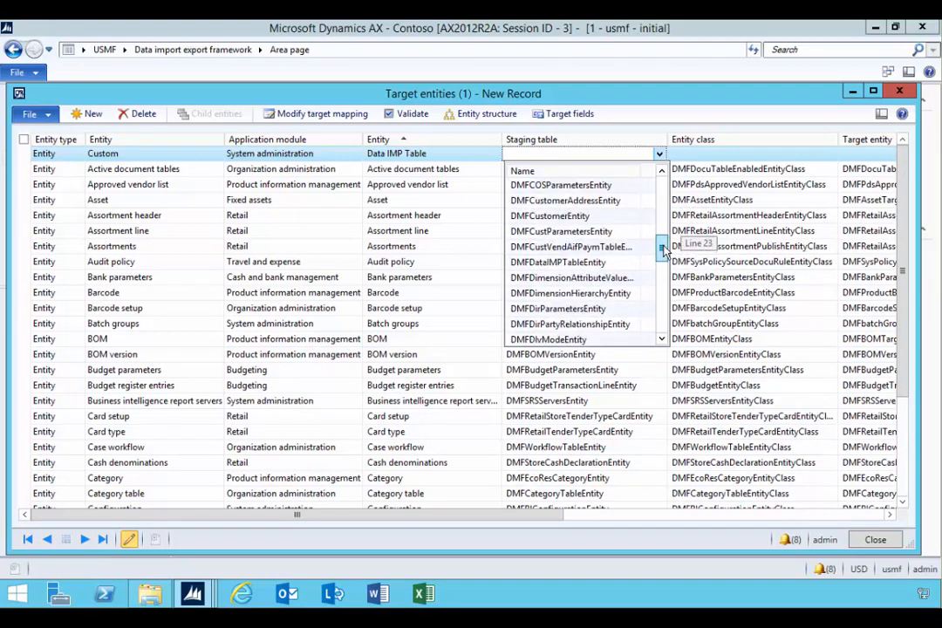
click(553, 263)
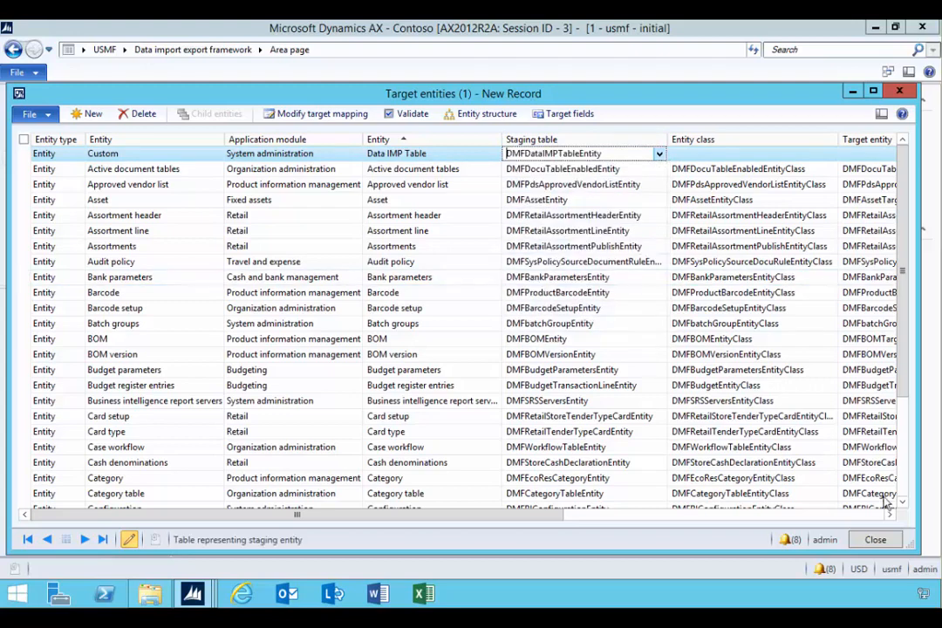
key(Tab)
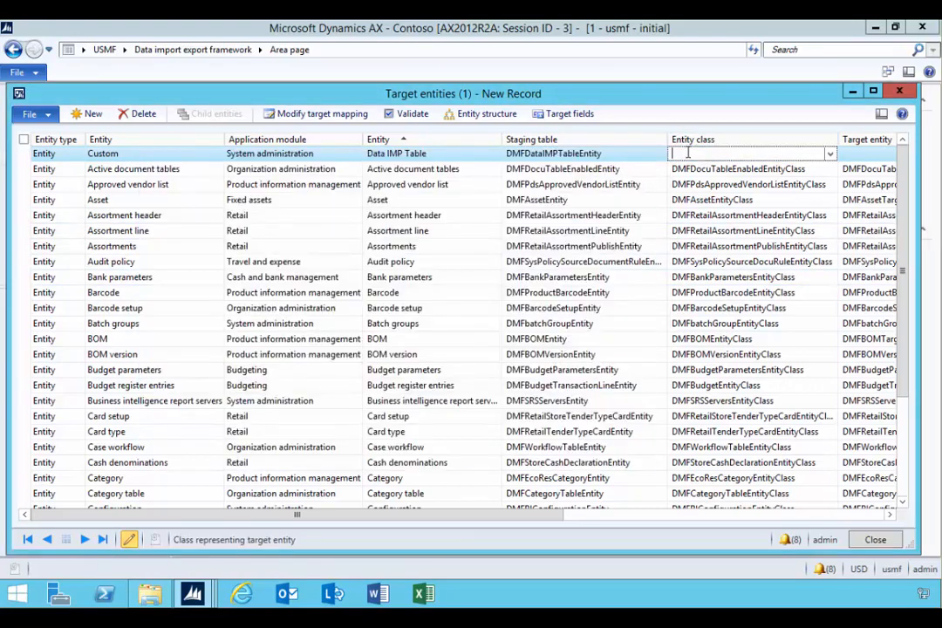
Step: Dismiss the Infolog window and set the Data IMP Table record's entity class to DMFDataIMPTableEntityClass
mouse_move(193, 593)
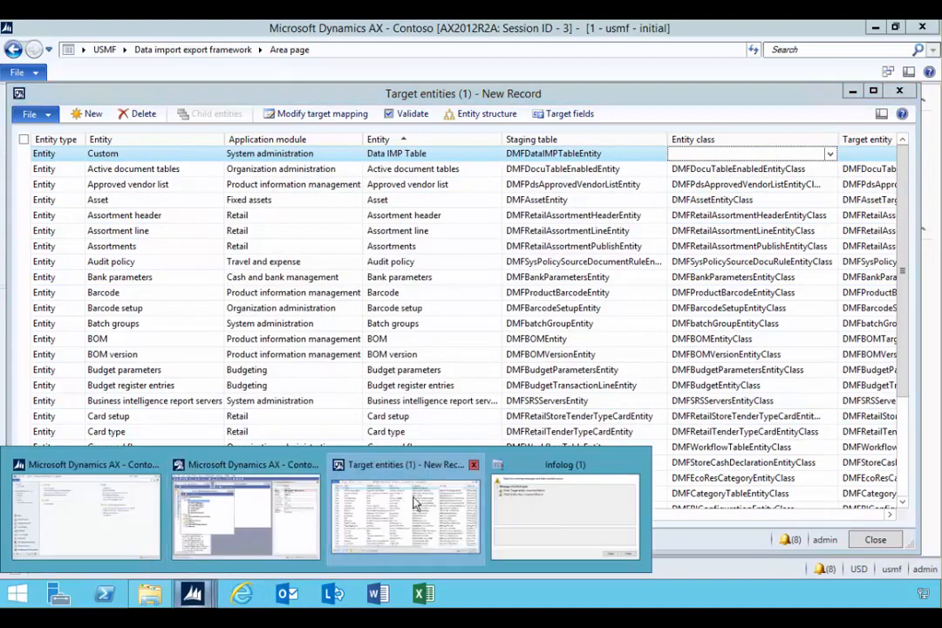
click(634, 467)
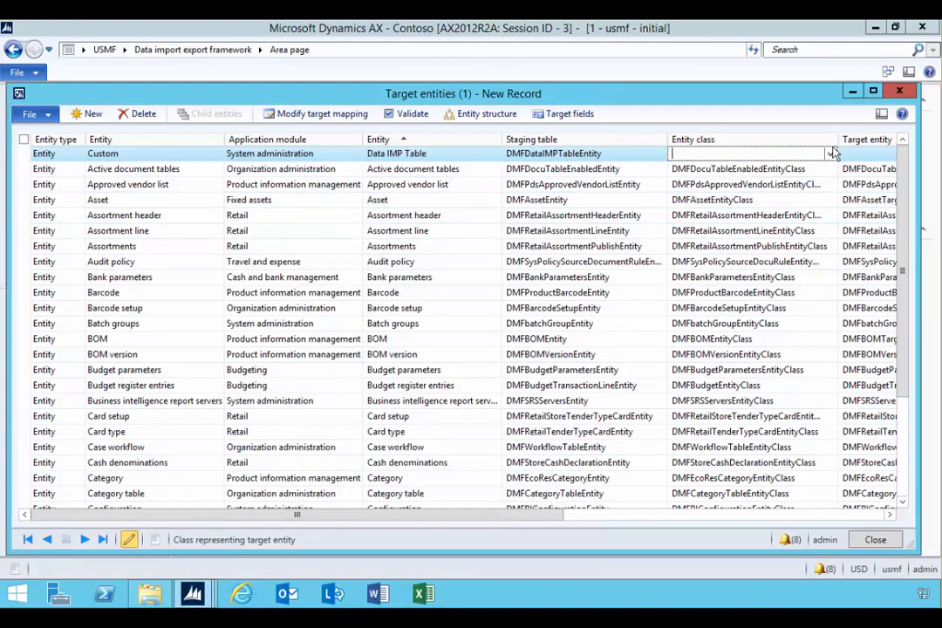
click(830, 156)
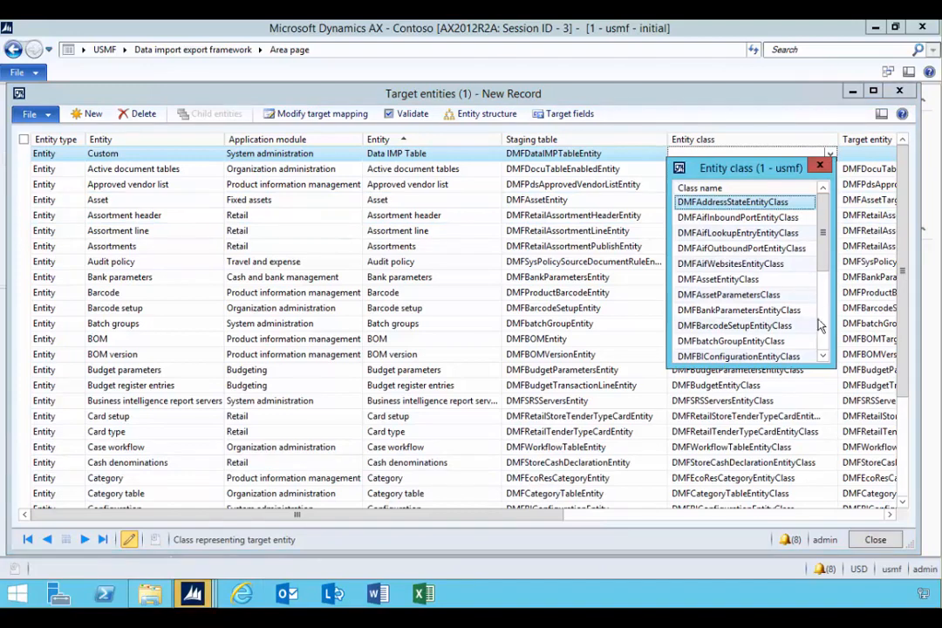
scroll(825, 359, down, 3)
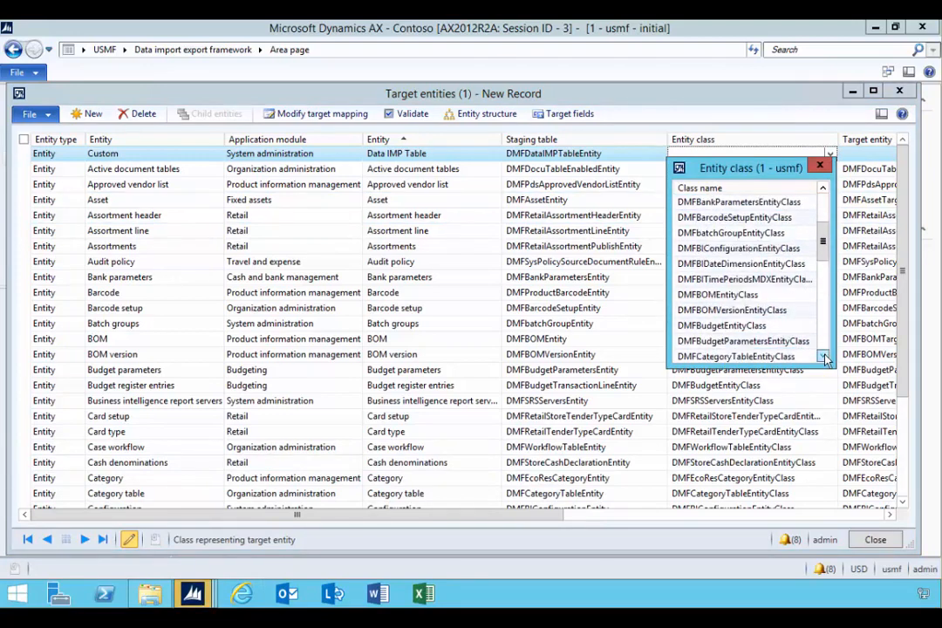
scroll(825, 360, down, 3)
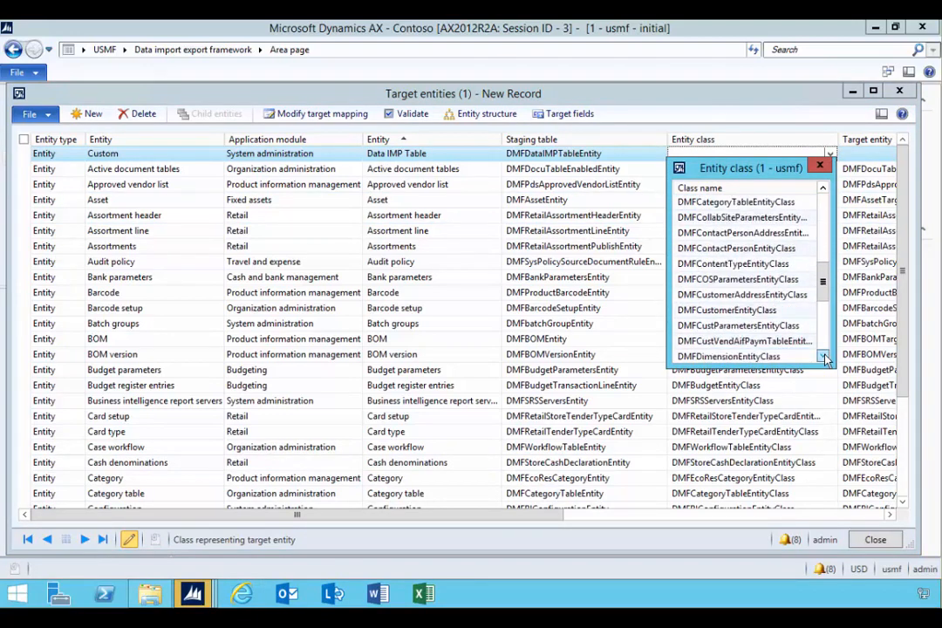
scroll(825, 359, down, 1)
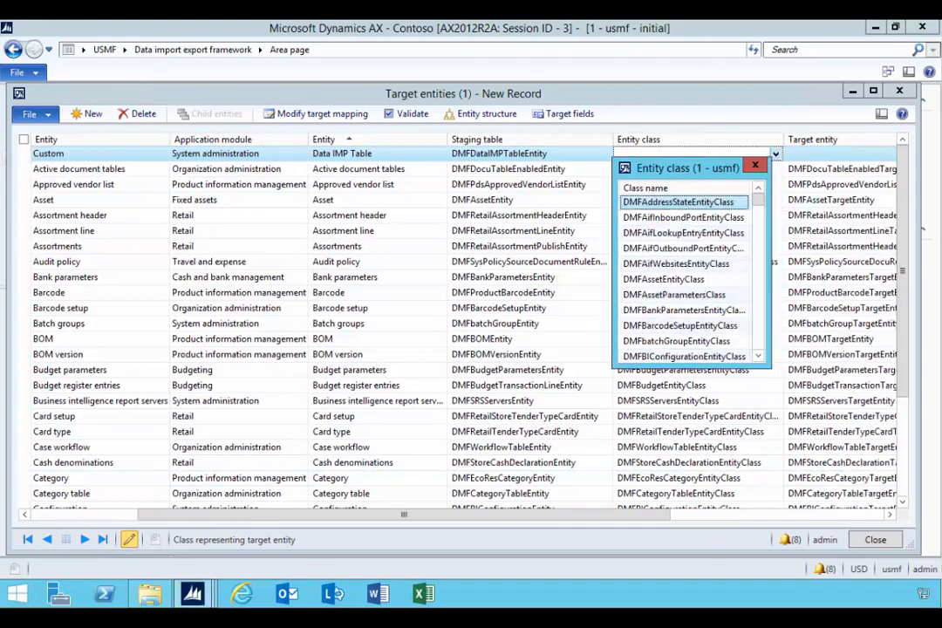
drag(761, 210, 760, 345)
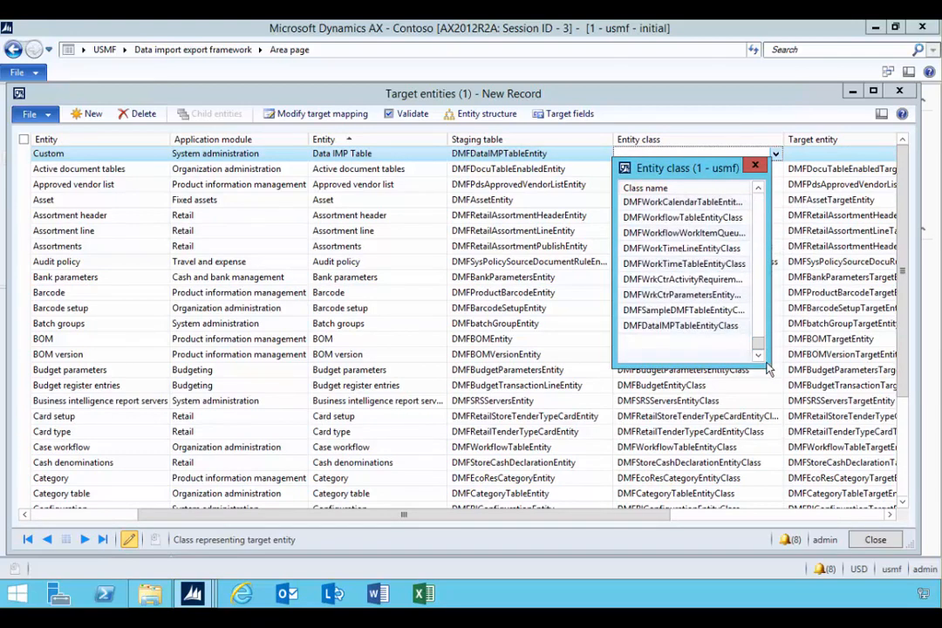
click(657, 326)
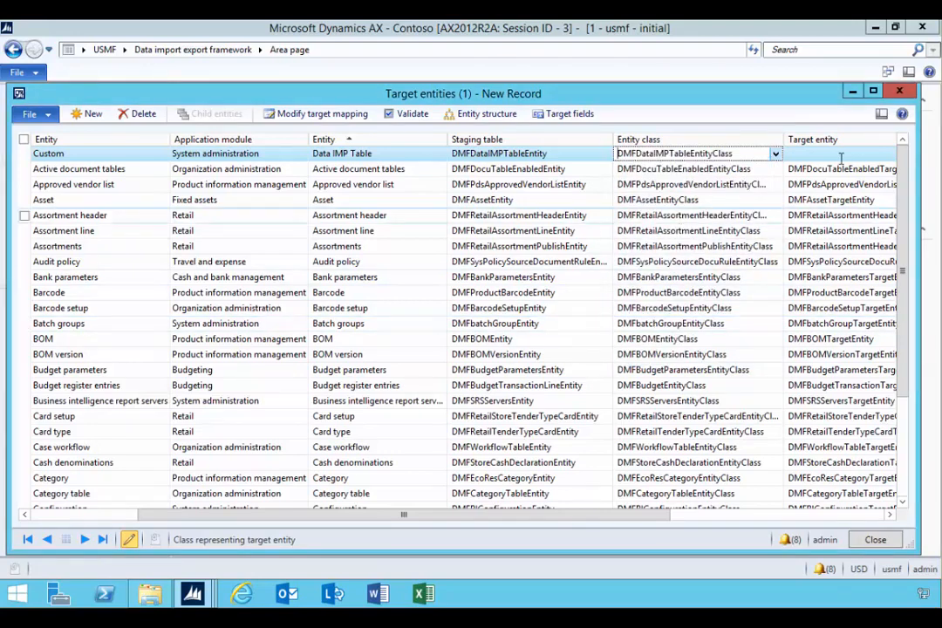
Step: Set the Data IMP Table record's target entity to DMFDataIMPTableTargetEntity
key(Tab)
click(812, 154)
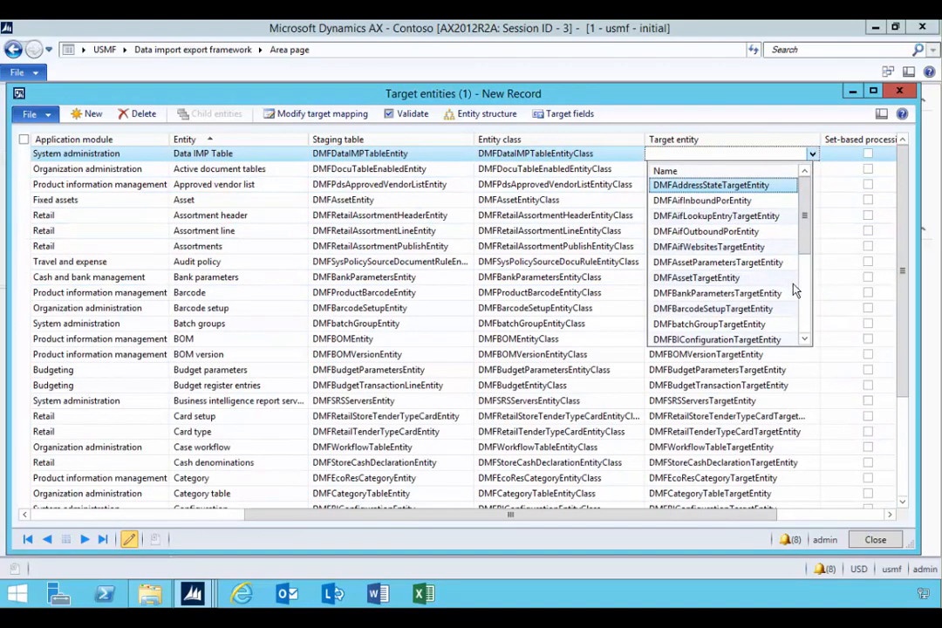
click(804, 339)
click(804, 341)
click(805, 340)
click(805, 341)
click(805, 341)
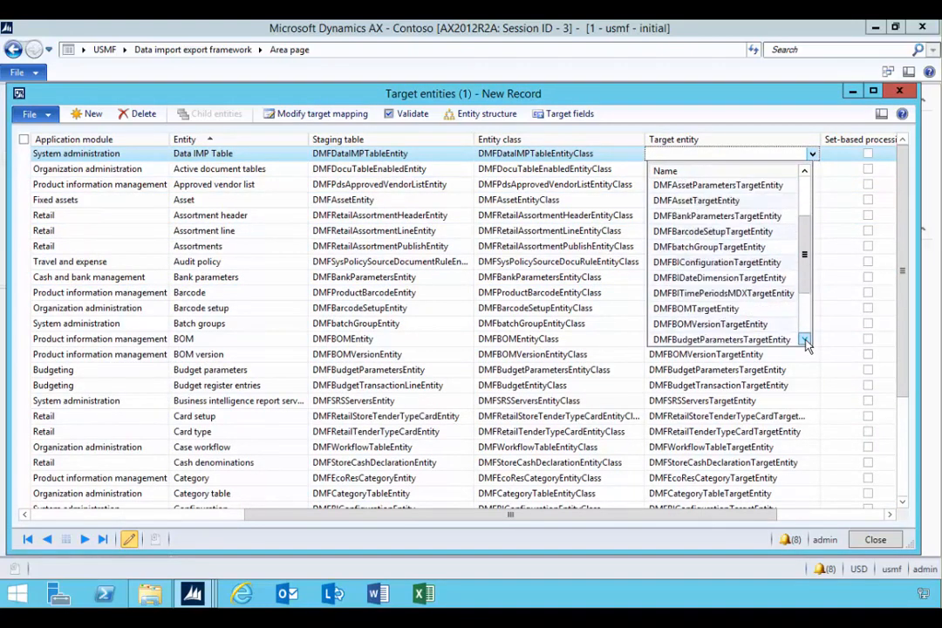
double_click(805, 341)
triple_click(805, 341)
double_click(805, 341)
triple_click(805, 341)
triple_click(805, 341)
double_click(805, 341)
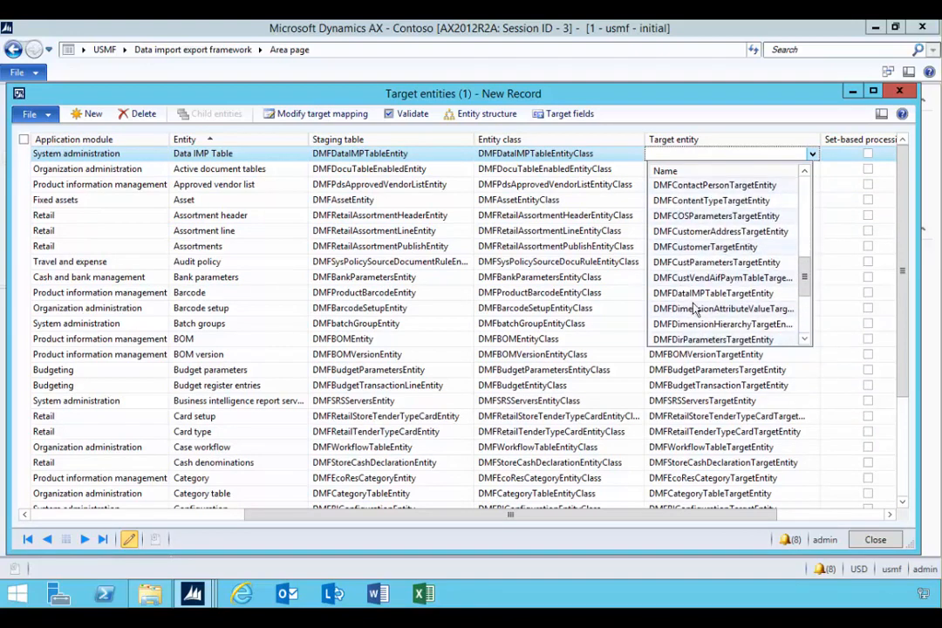
click(697, 294)
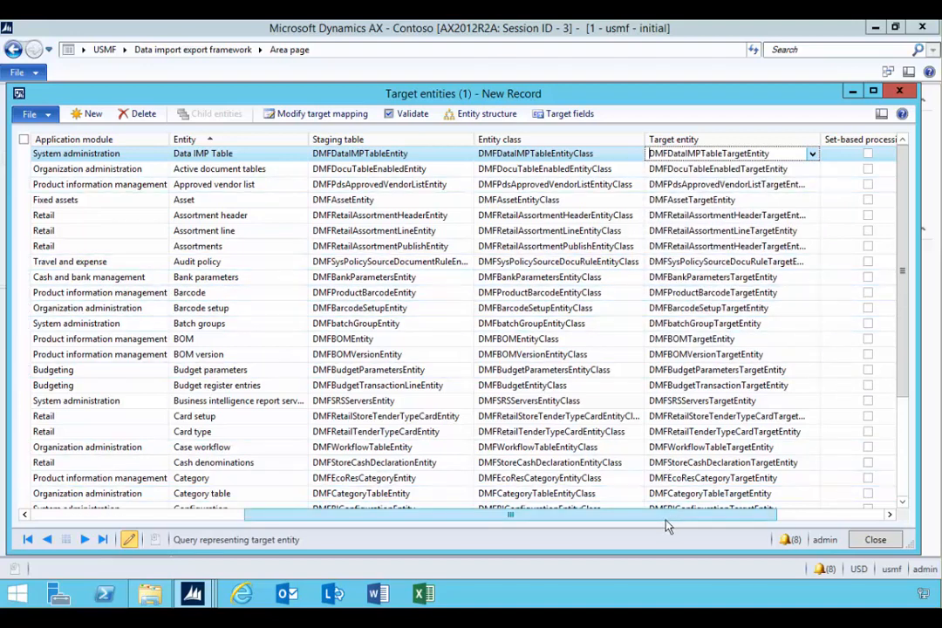
Step: Save the Data IMP Table target entity record and close the target entities form
drag(649, 519, 683, 521)
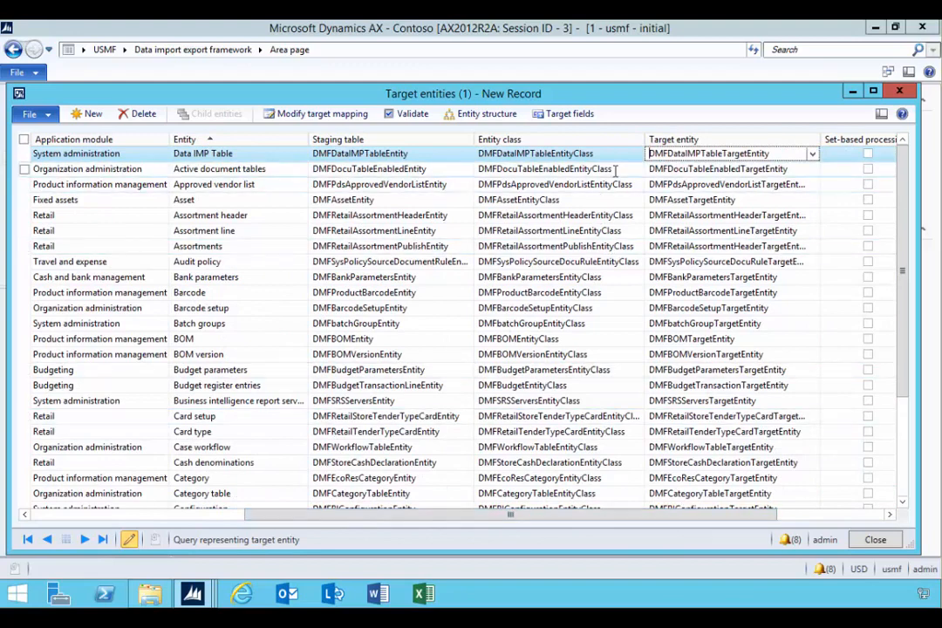
key(ctrl+s)
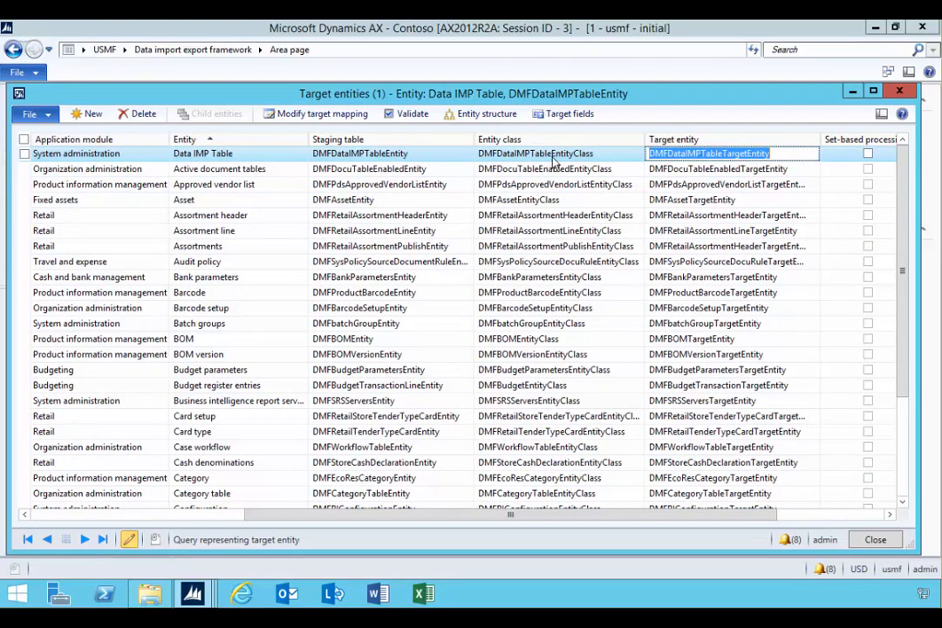
click(901, 93)
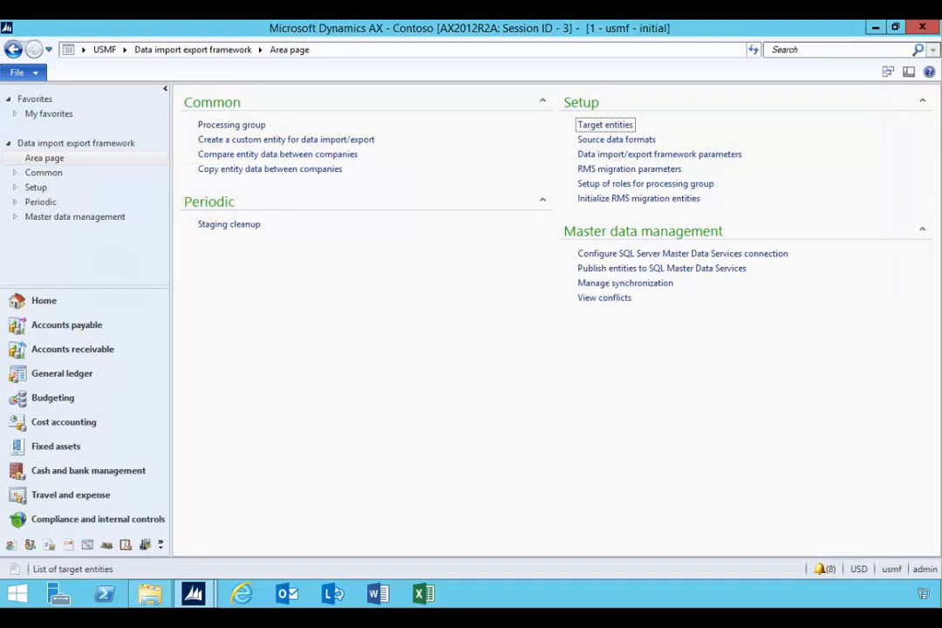
Step: Create a processing group with the group name DataIMP and the description DataIMP
click(229, 127)
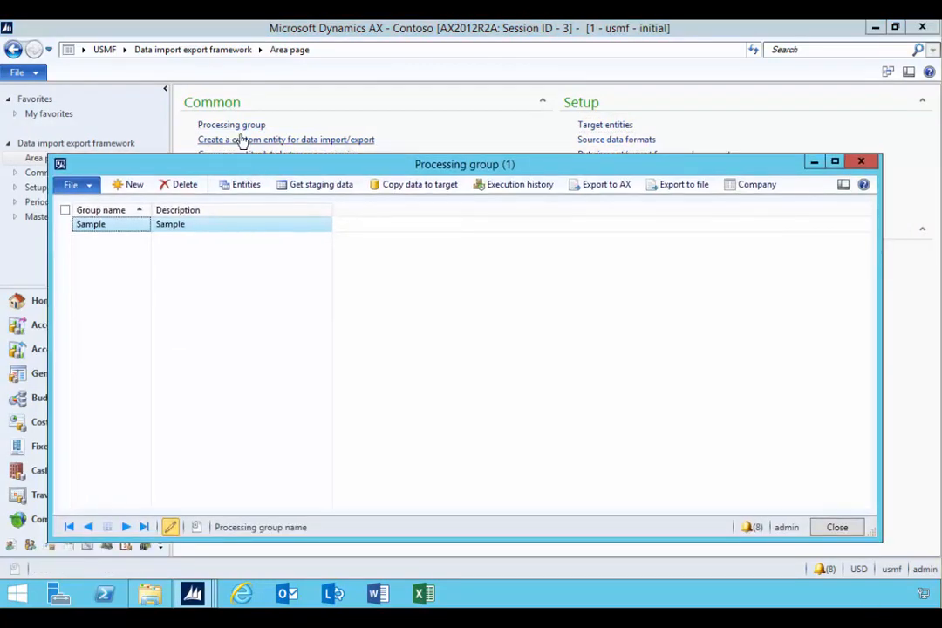
click(131, 188)
text(DataIMP)
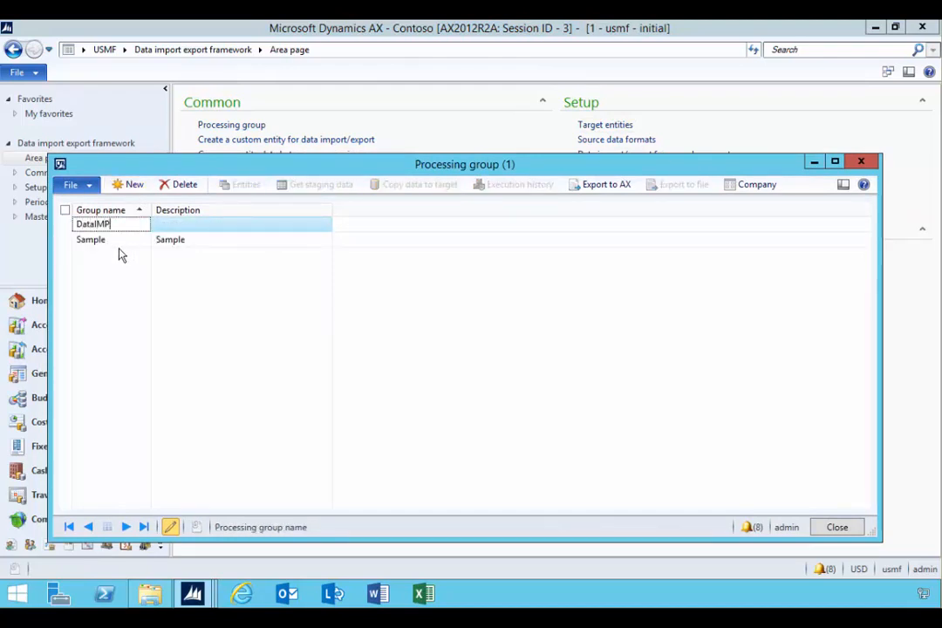
key(Tab)
text(DataIMP)
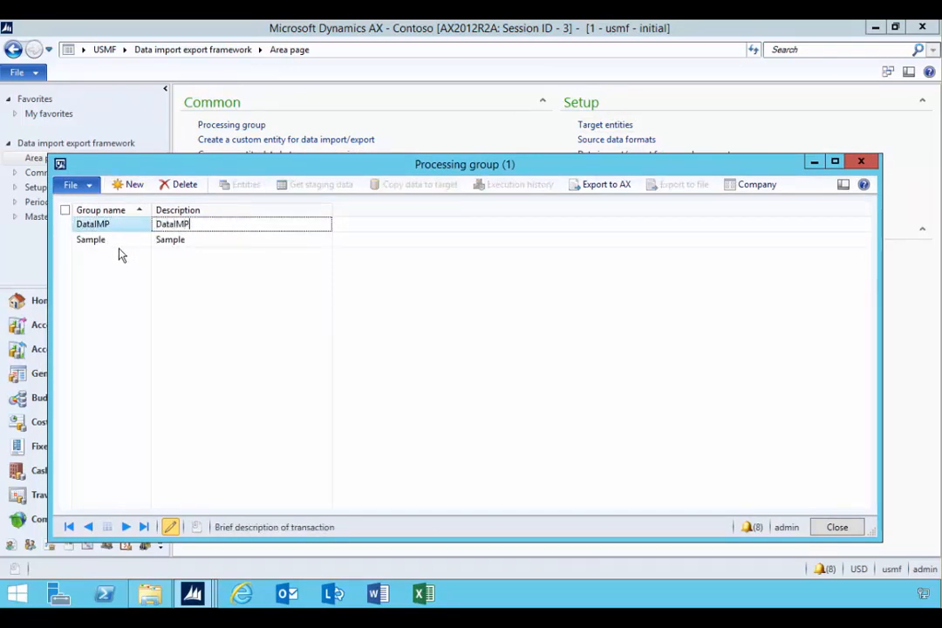
key(Tab)
click(231, 228)
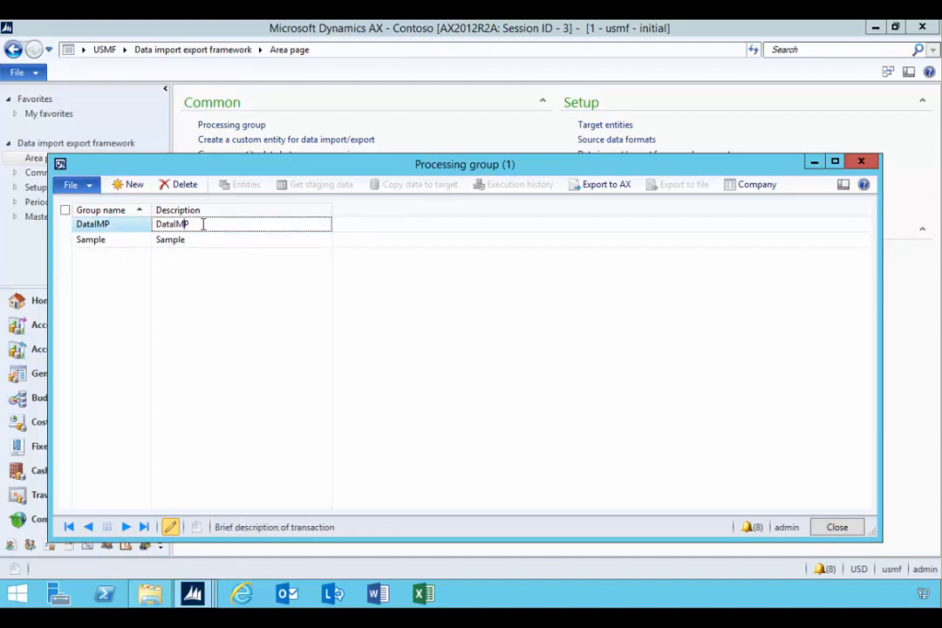
double_click(156, 224)
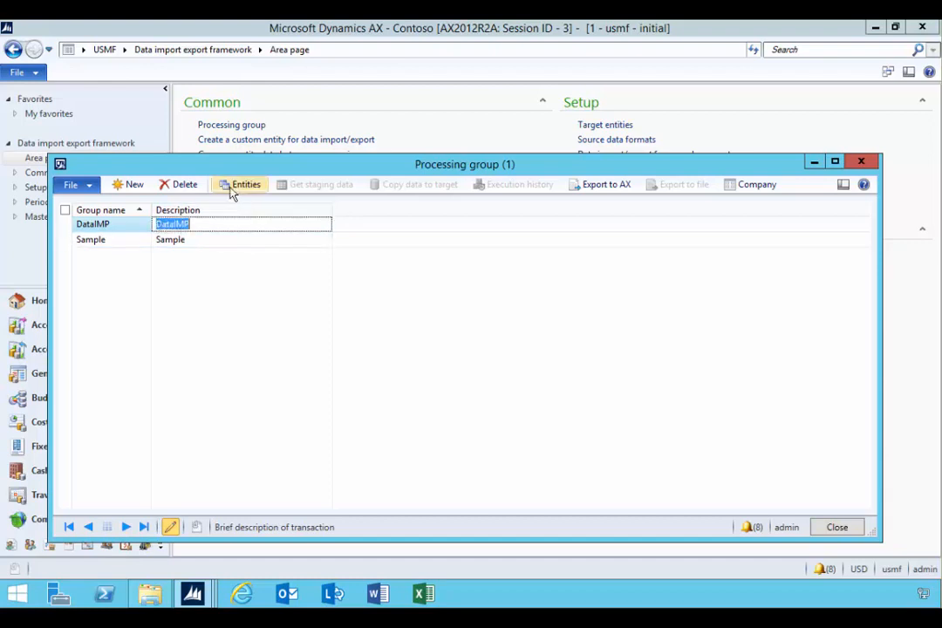
Step: Open the entity selection for the DataIMP processing group and choose Data IMP Table as the entity
click(243, 189)
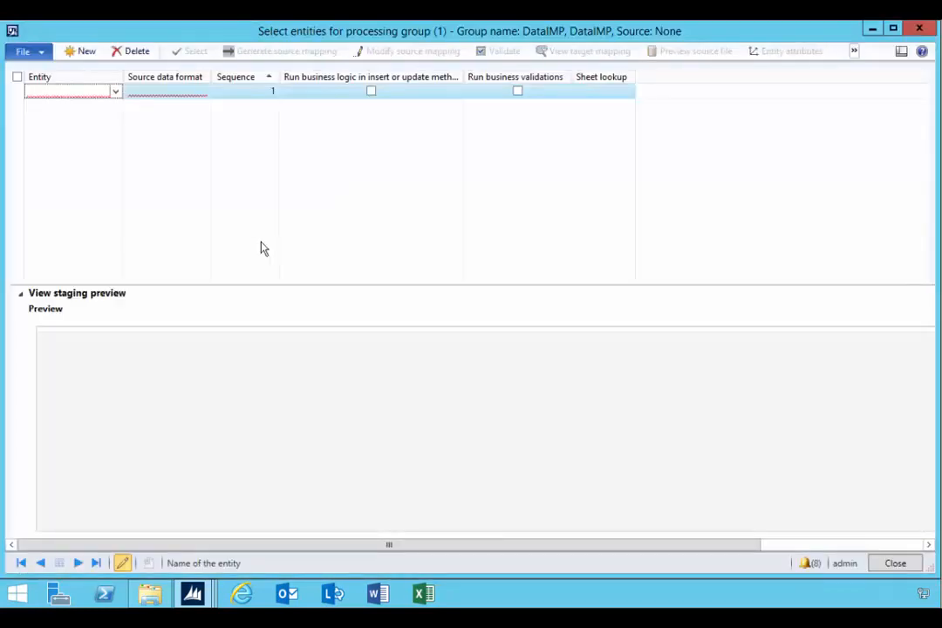
click(116, 90)
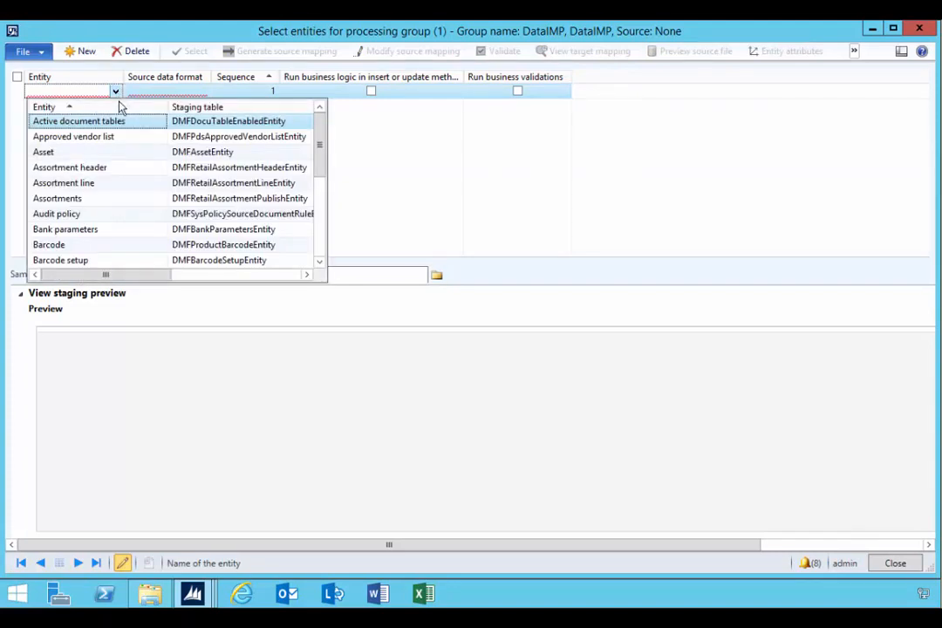
scroll(149, 168, down, 1)
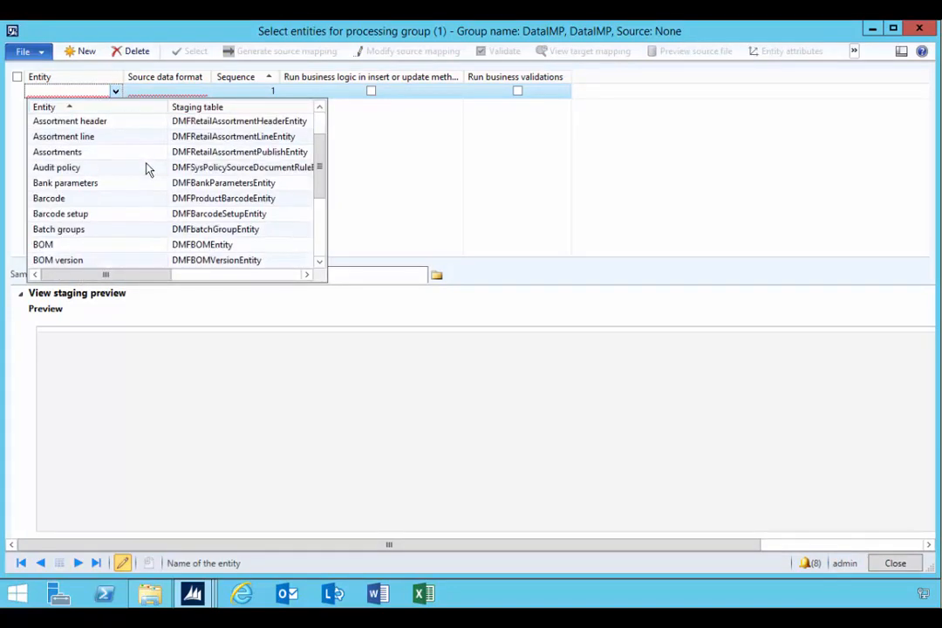
scroll(152, 170, down, 2)
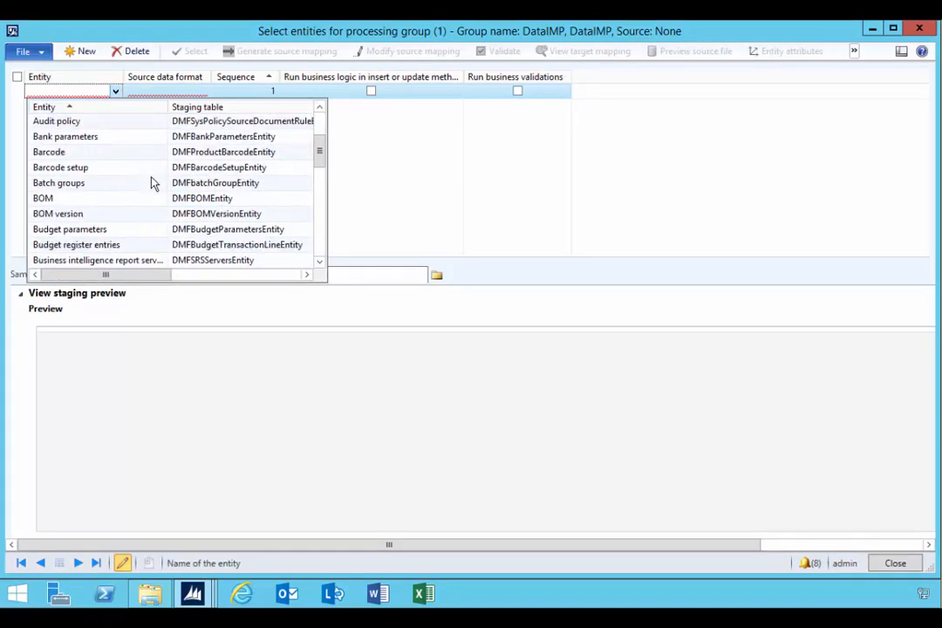
scroll(152, 195, down, 2)
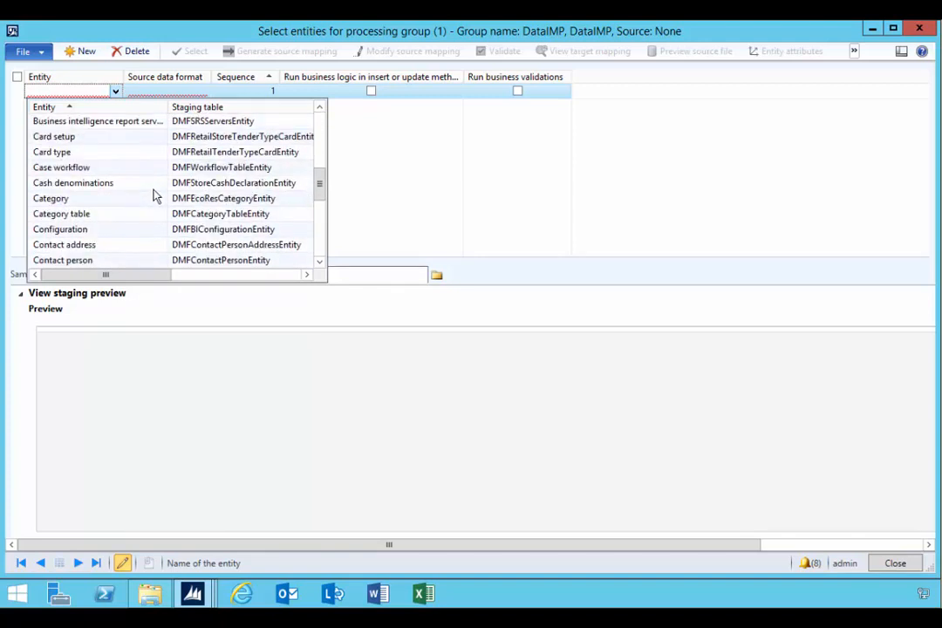
scroll(152, 195, down, 4)
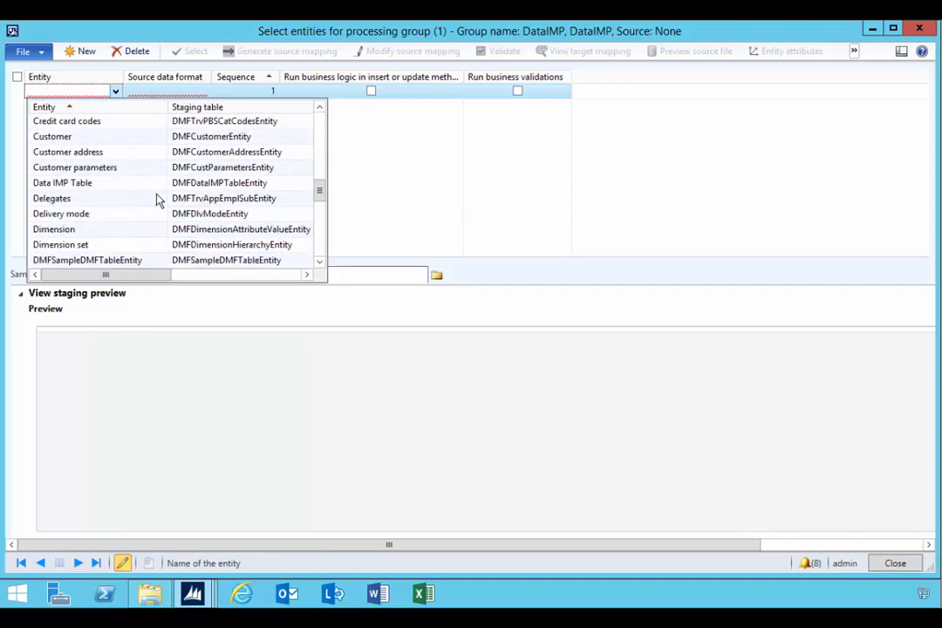
click(55, 183)
Step: Set the Data IMP Table entity's source data format to CSVs
click(179, 92)
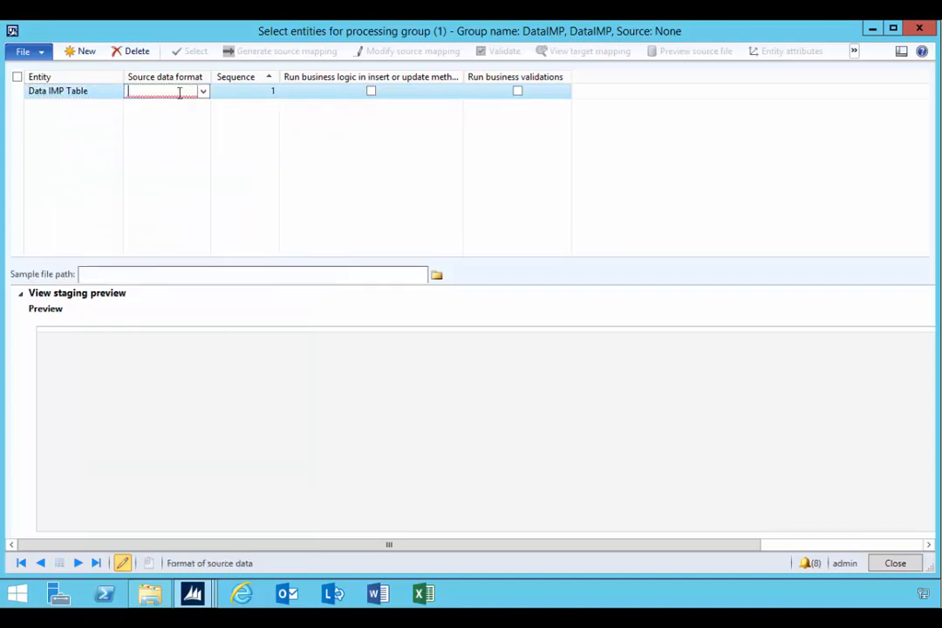
click(202, 93)
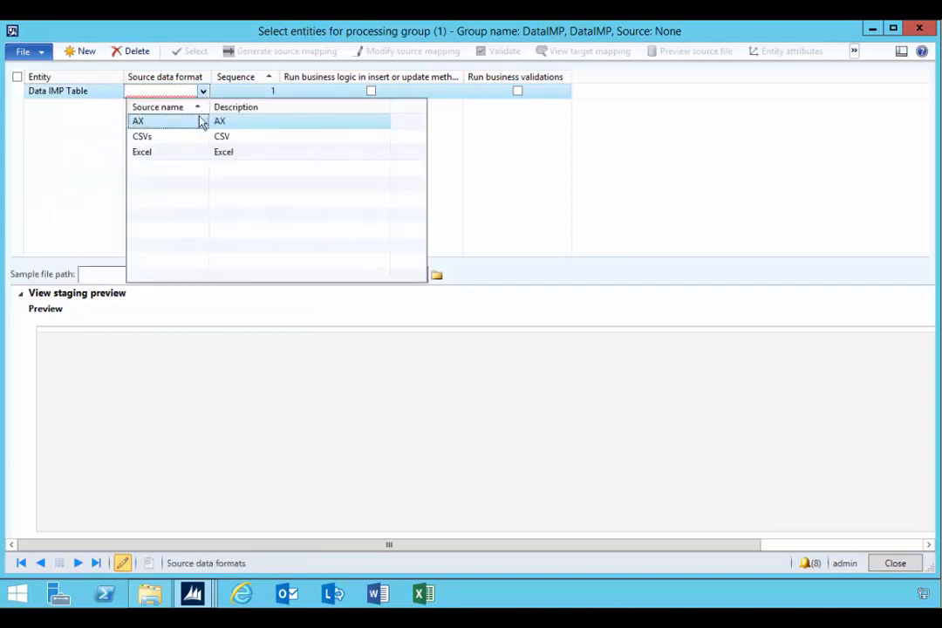
click(143, 138)
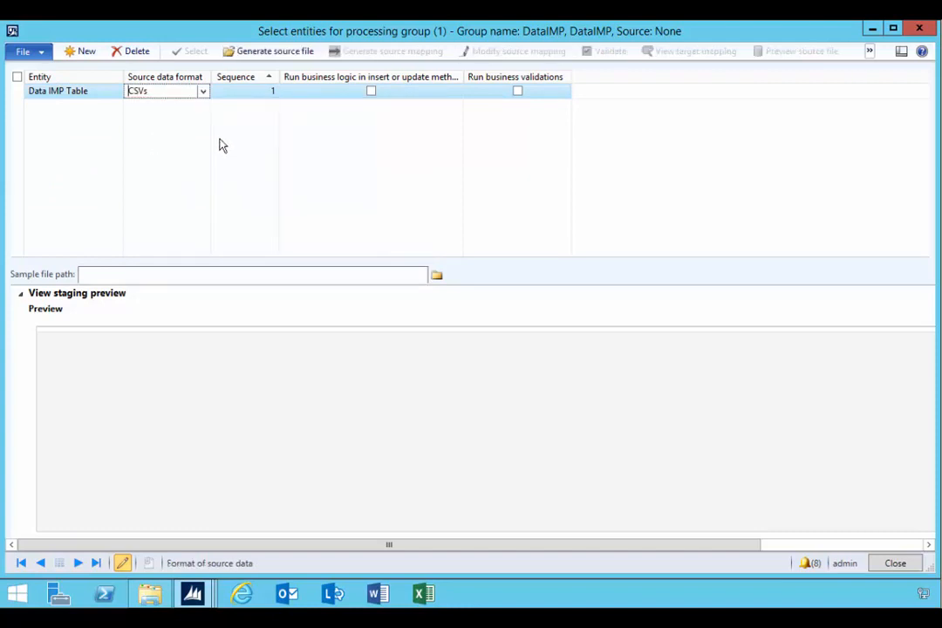
Step: Start the source file wizard for Data IMP Table and mark Description and Num as present in source
click(273, 59)
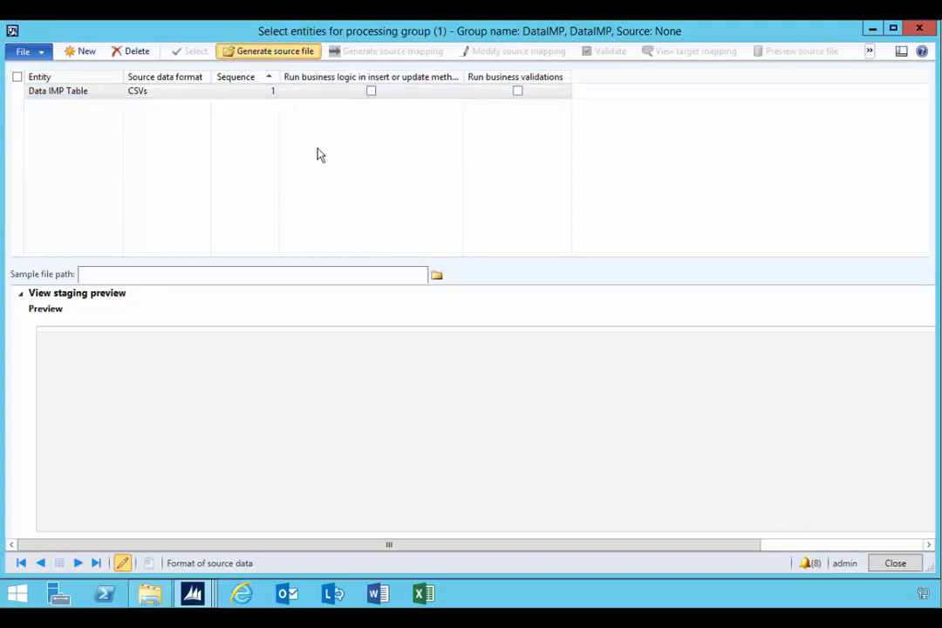
click(757, 443)
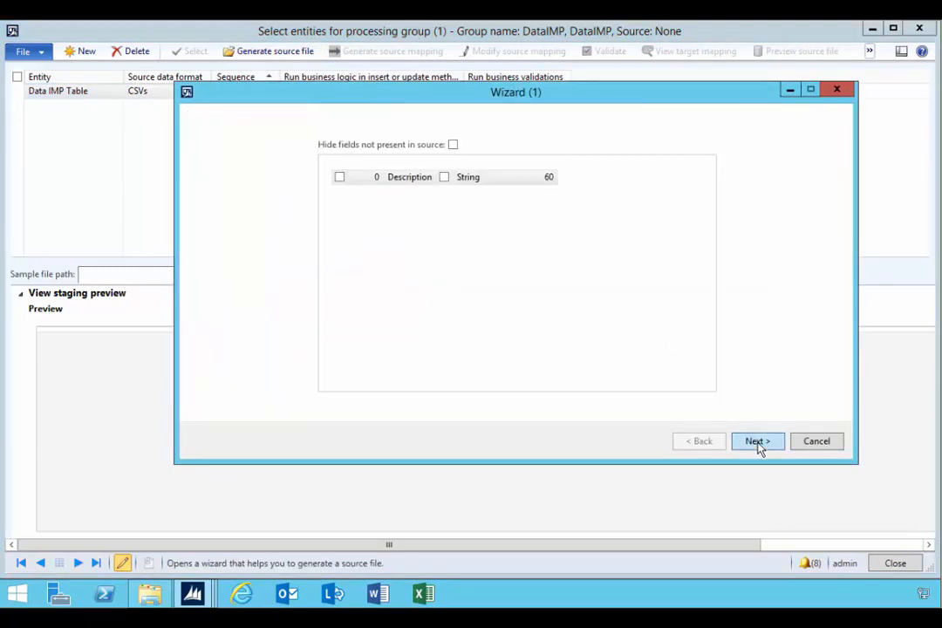
click(370, 177)
click(370, 191)
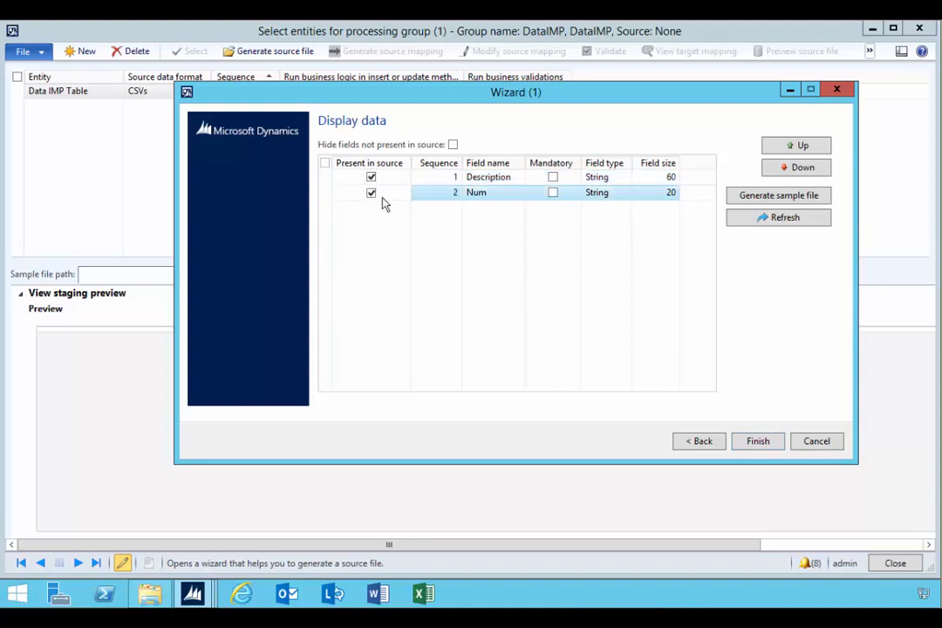
Step: Move the Num field ahead of Description in the source sequence and finish the wizard
click(481, 195)
click(785, 148)
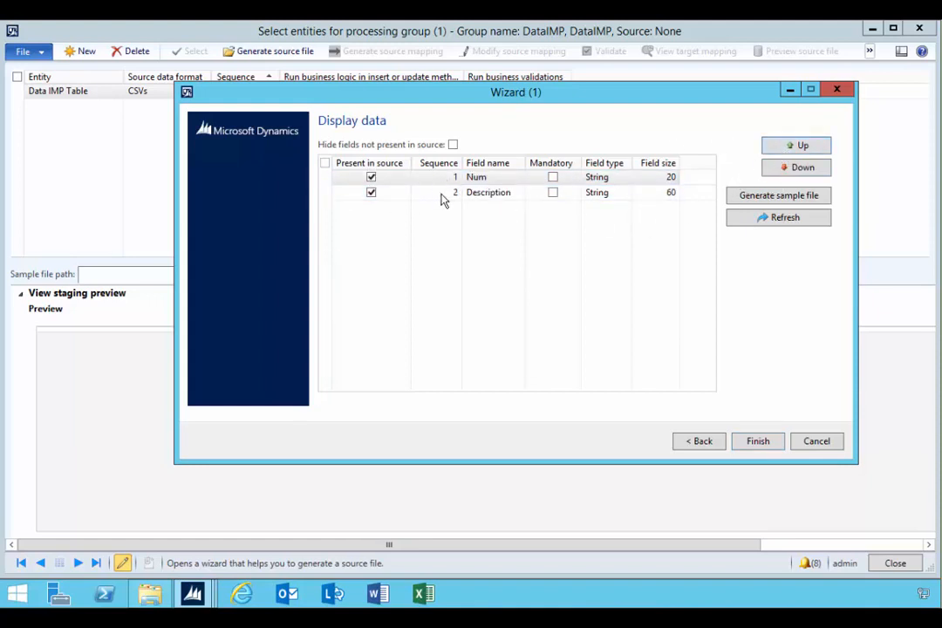
drag(568, 95, 526, 119)
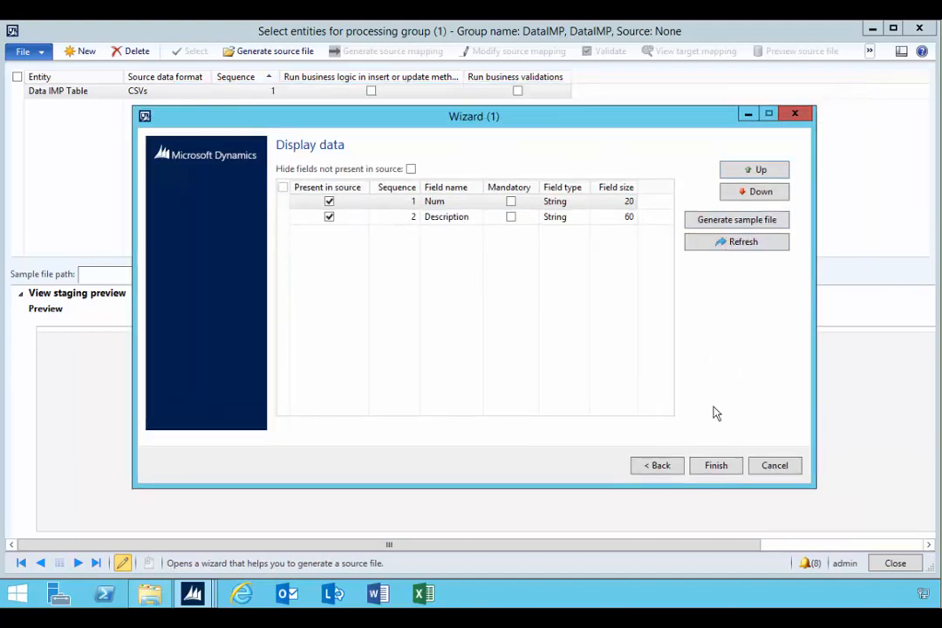
click(715, 465)
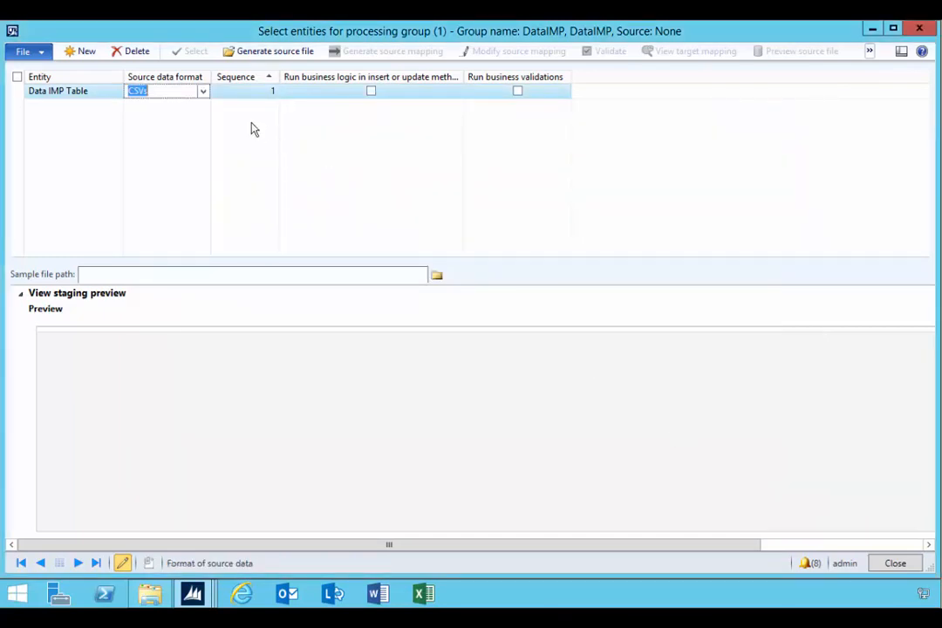
Step: Rerun the source file wizard, reset the existing mapping from the template, and generate the sample file
click(266, 50)
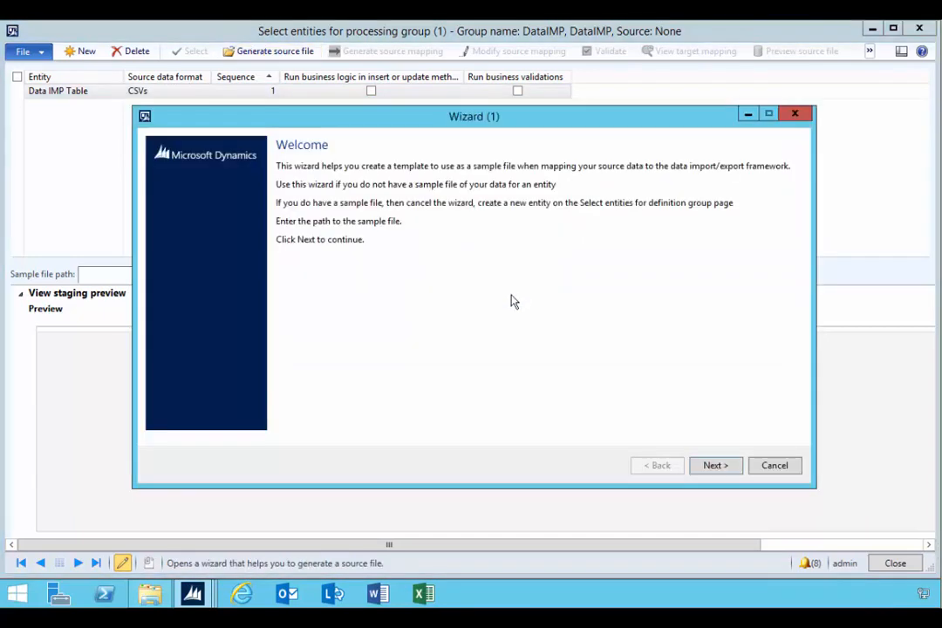
click(714, 465)
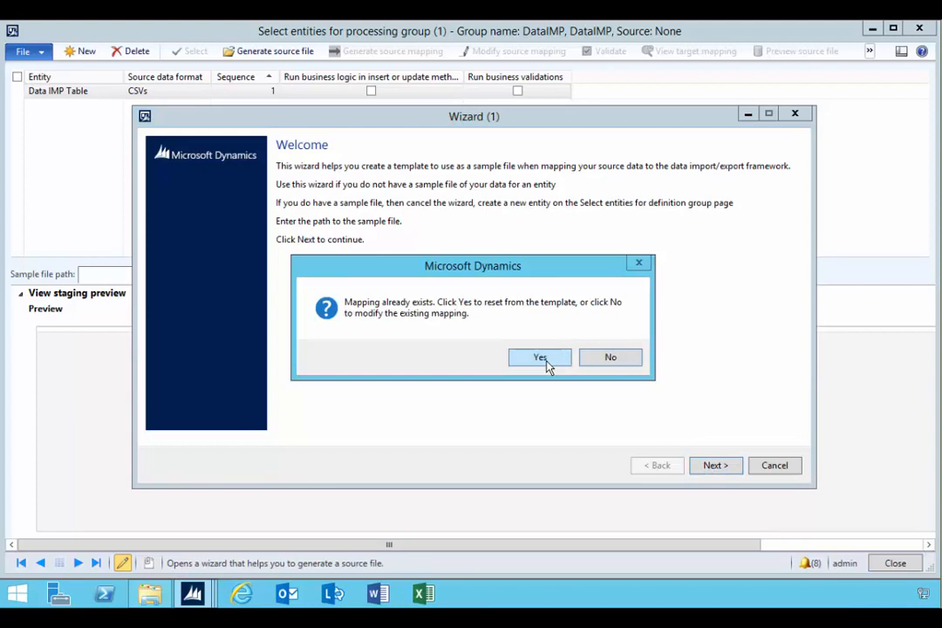
click(546, 362)
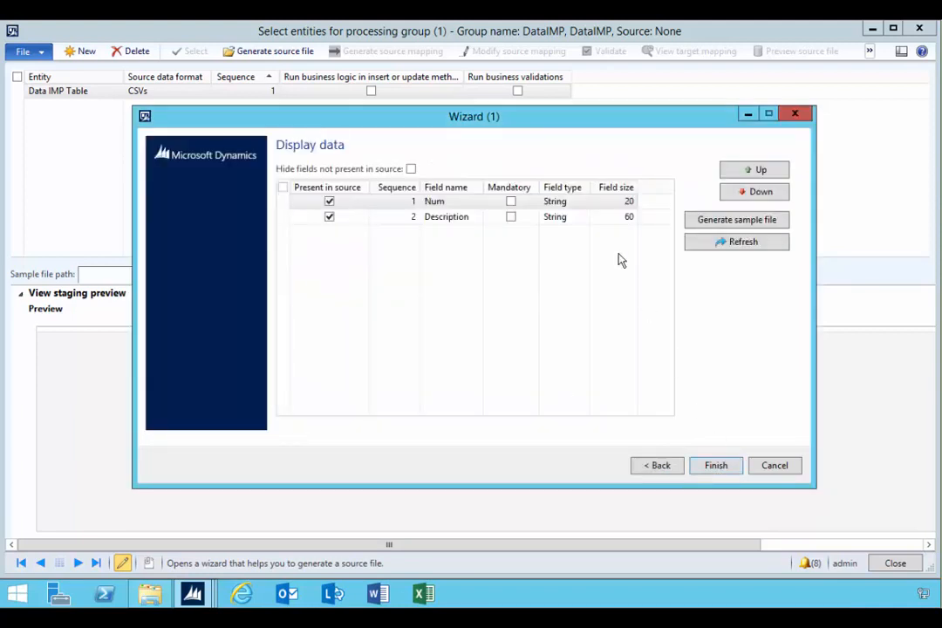
click(733, 221)
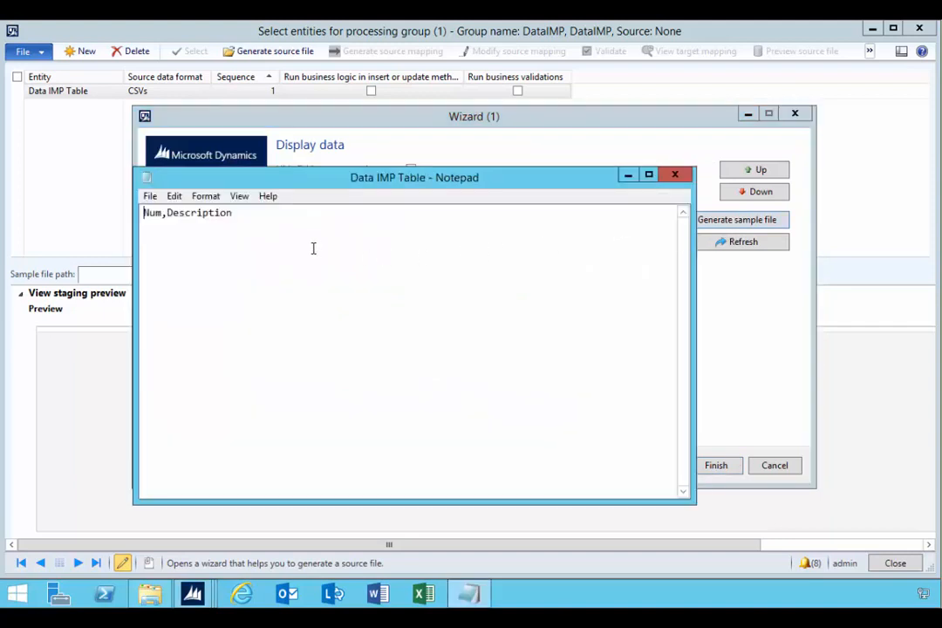
Step: Save the generated sample file to C:\DataMigration as Data IMP TableSampleImport
drag(361, 178, 382, 185)
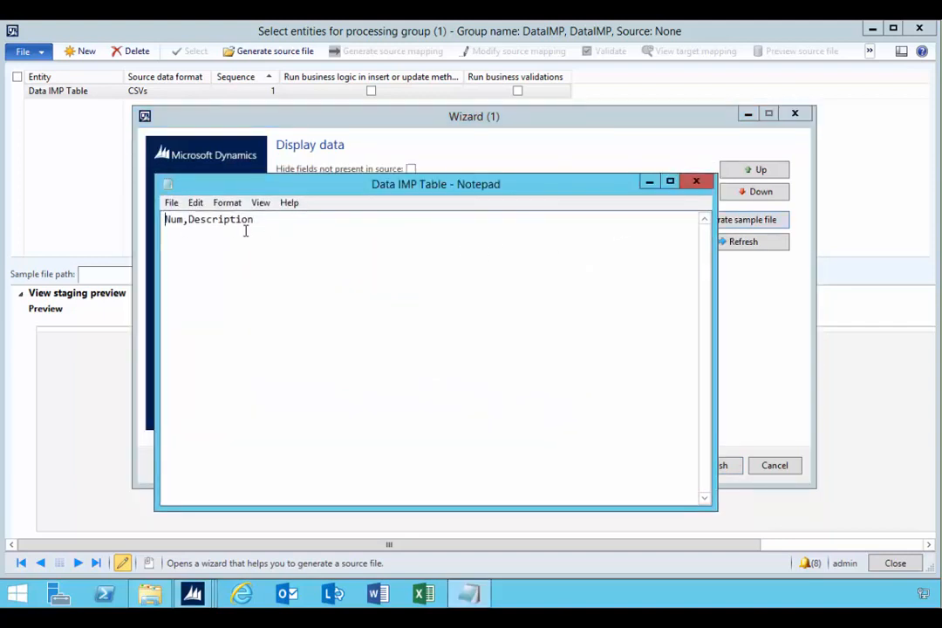
click(171, 203)
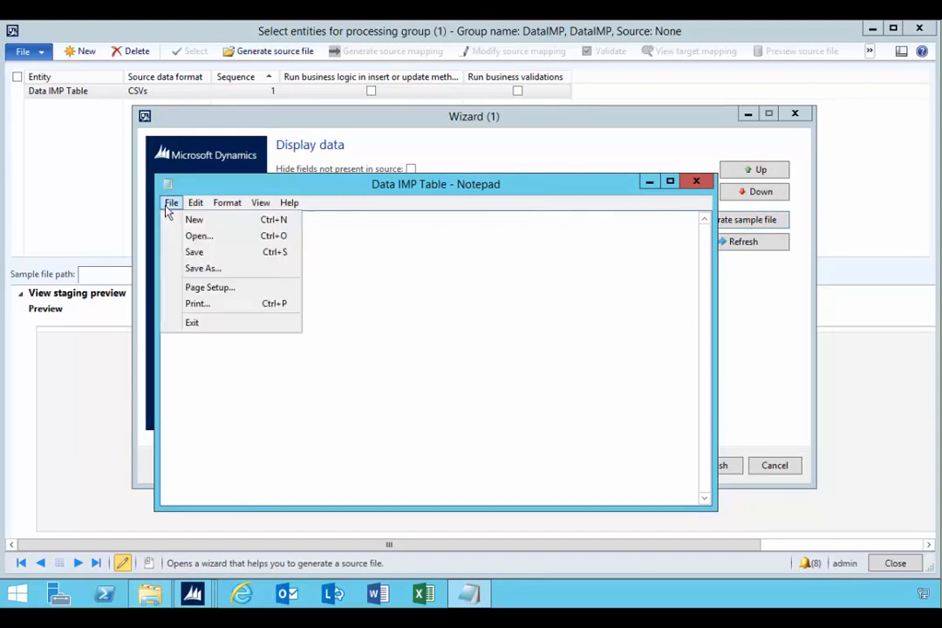
click(196, 250)
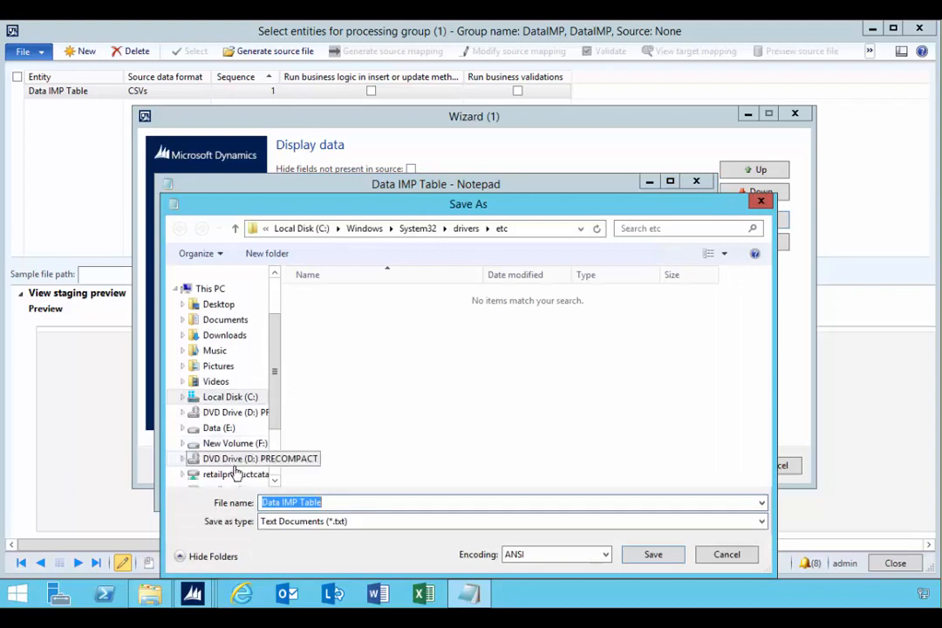
click(231, 397)
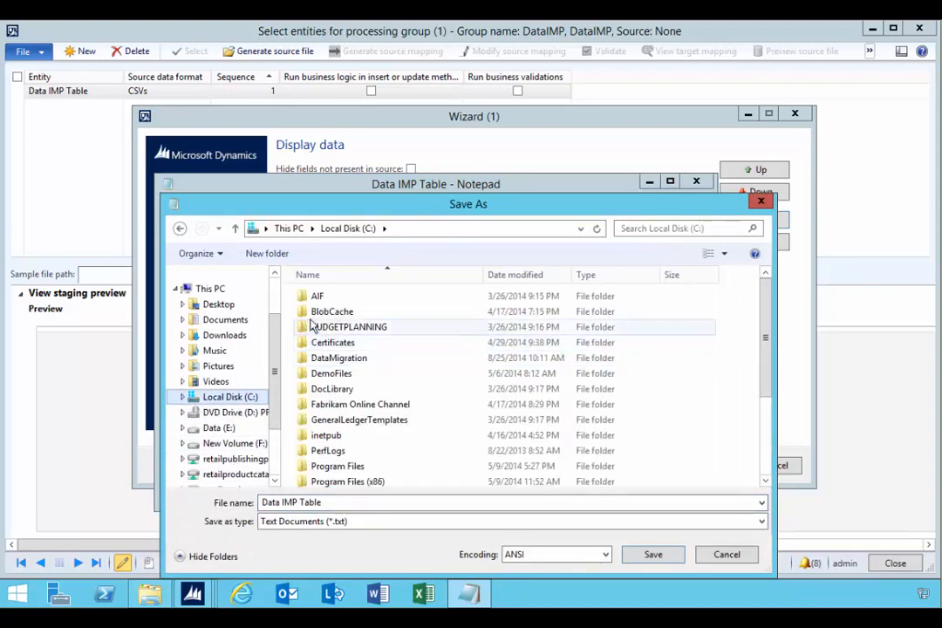
double_click(319, 358)
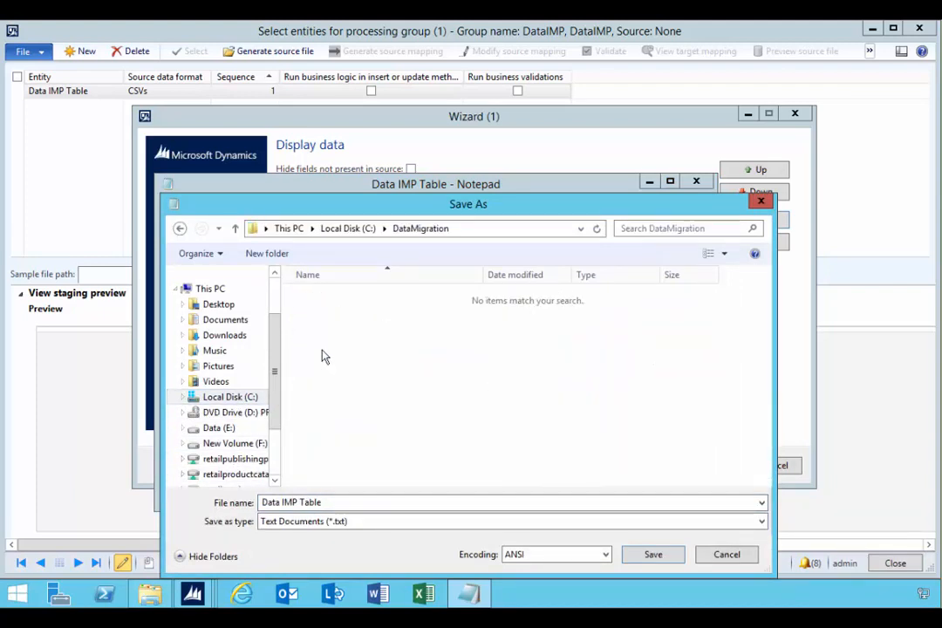
click(347, 502)
click(361, 503)
text(SampleImport)
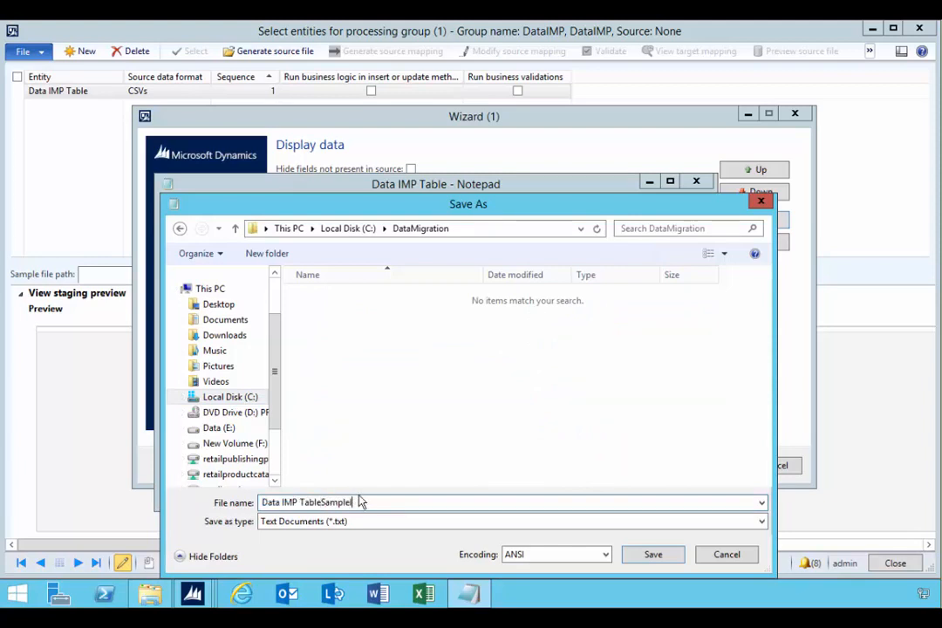
click(653, 557)
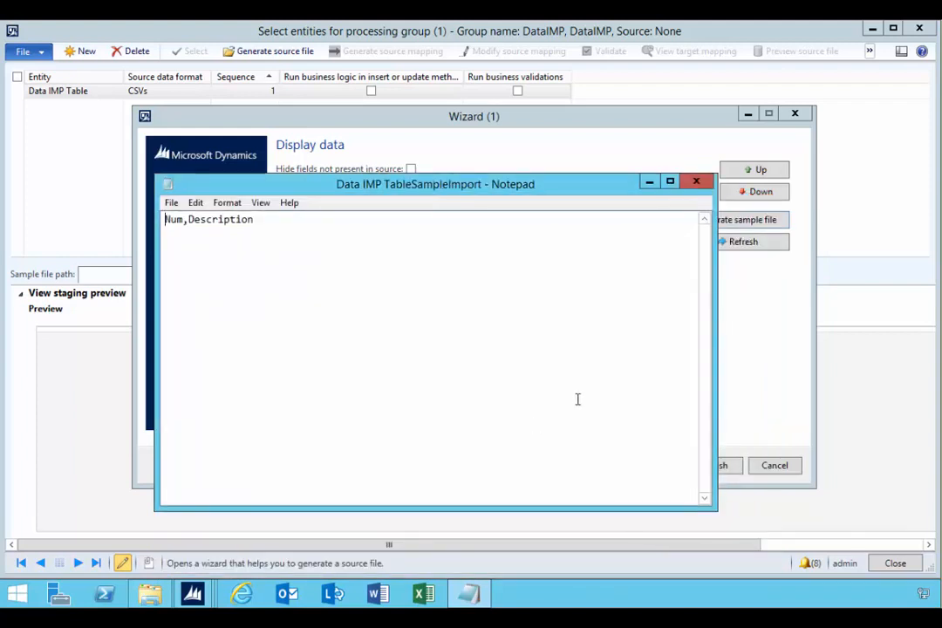
Step: Close the sample file and finish the source file wizard for Data IMP Table
click(690, 182)
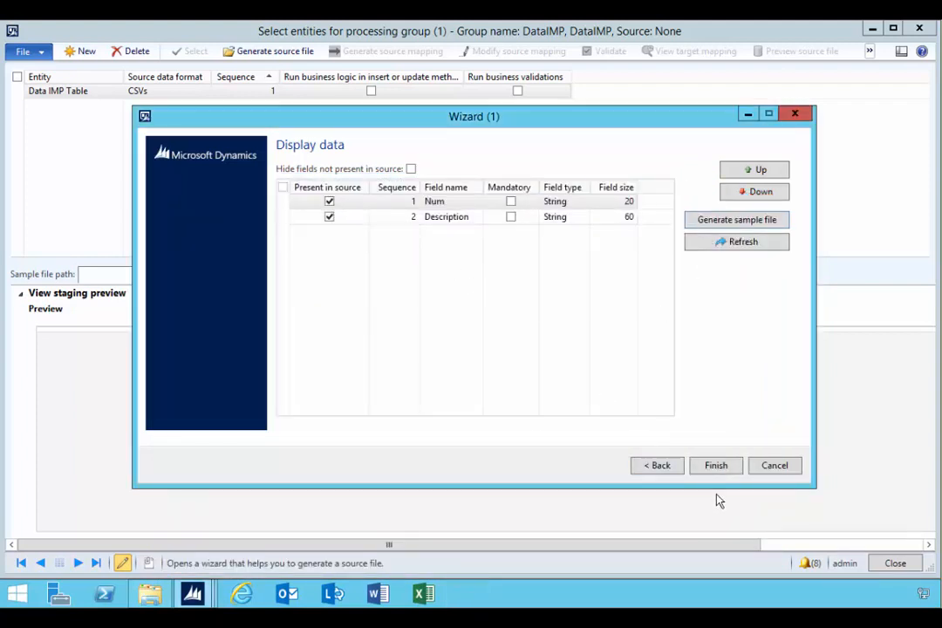
click(716, 465)
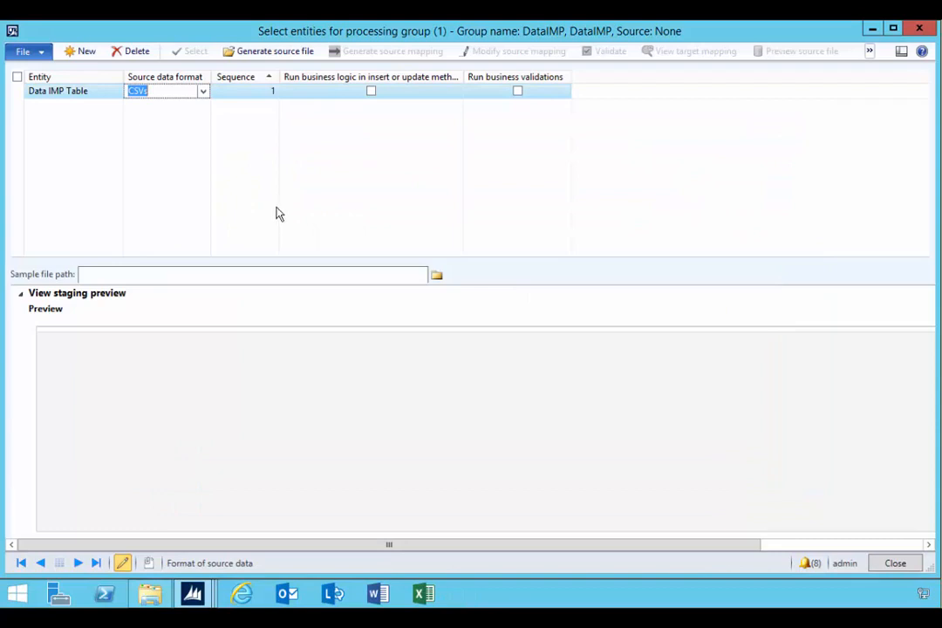
click(236, 92)
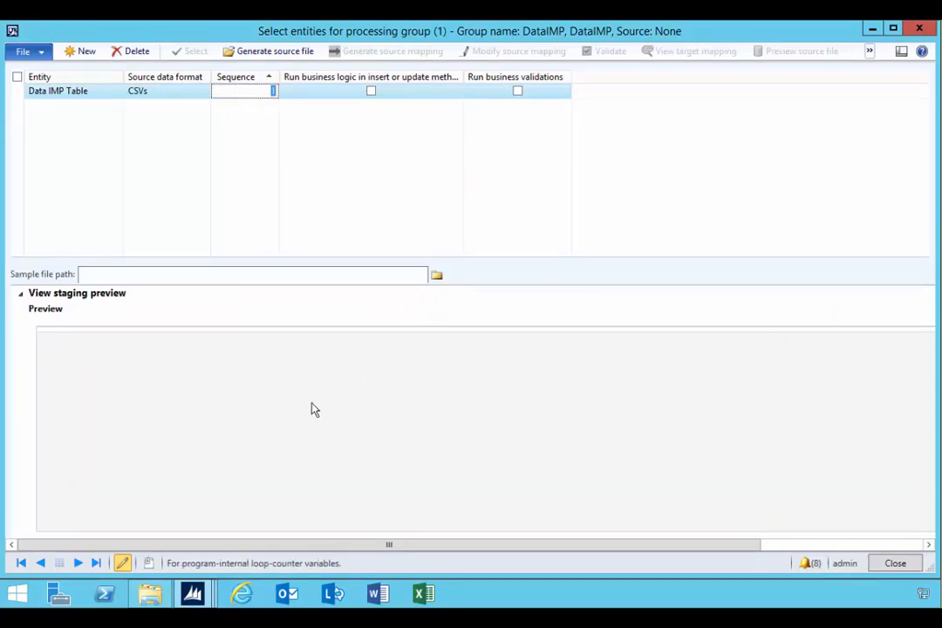
Step: In File Explorer, open Data IMP TableSampleImport, add the rows 1,"Data Line1" and 2,"Data line2" below the header, and save the file
click(149, 594)
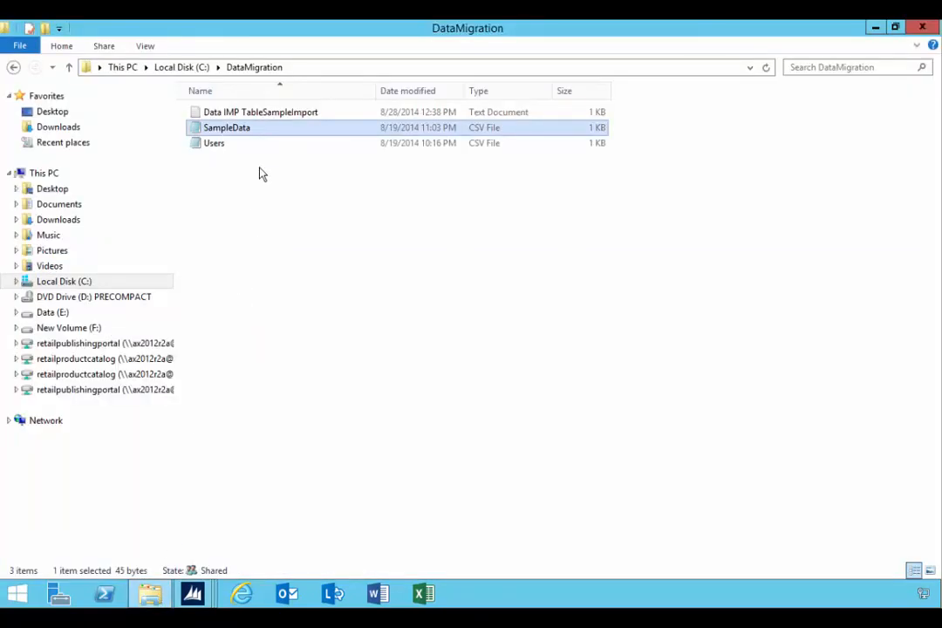
click(248, 112)
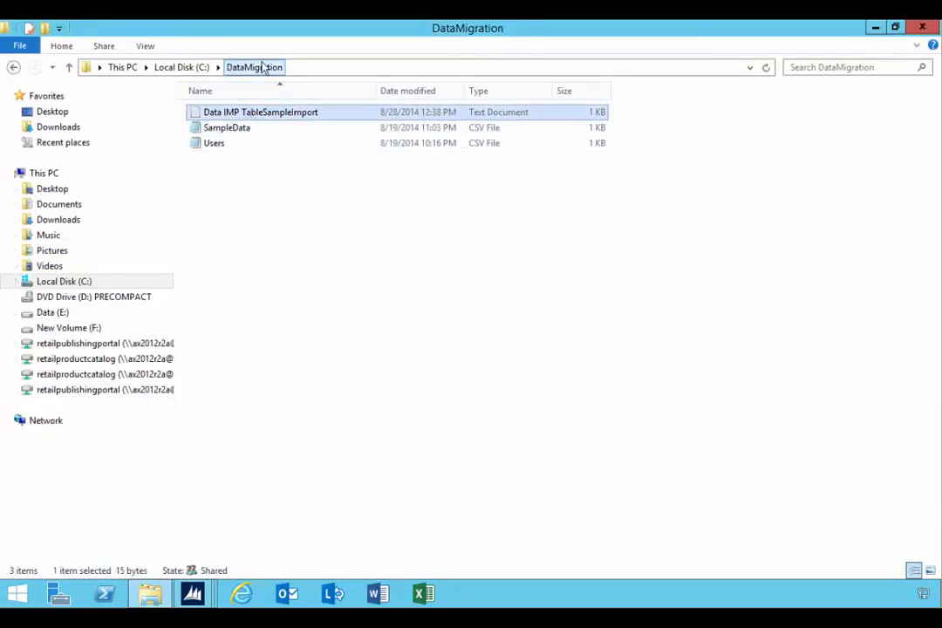
double_click(256, 116)
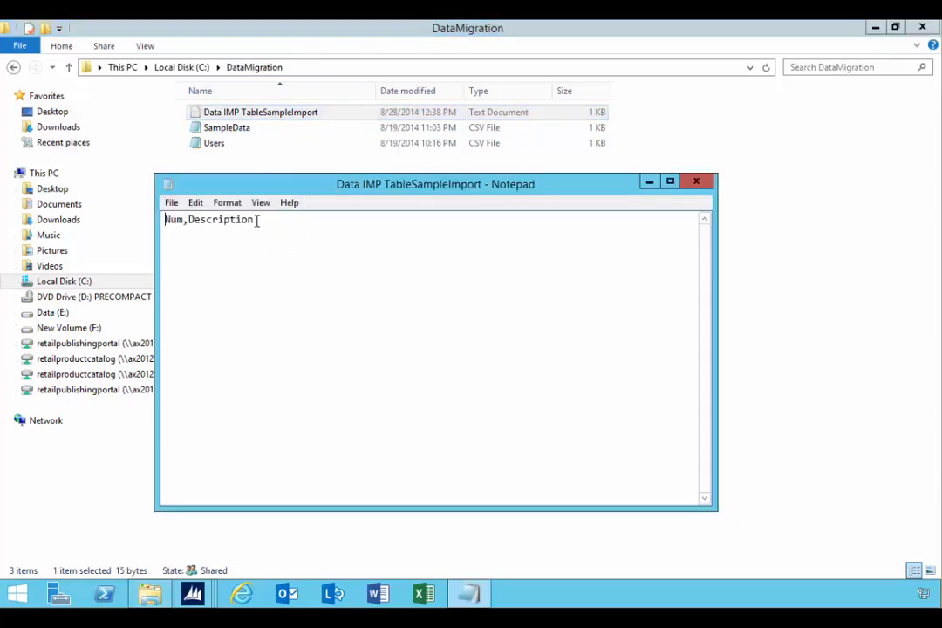
click(257, 219)
text(1,"Data Line1" )
text(2,)
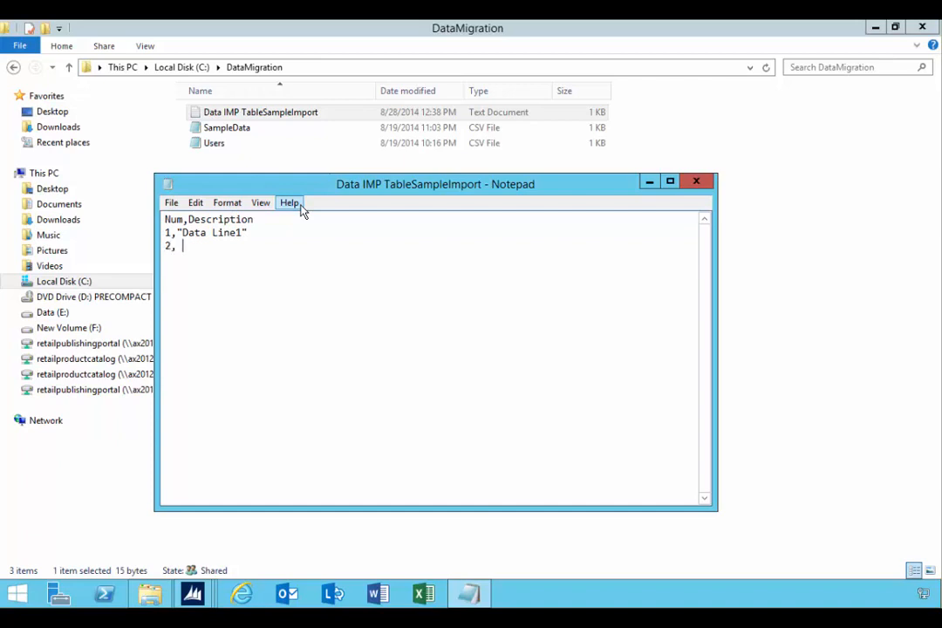
text("Data line2)
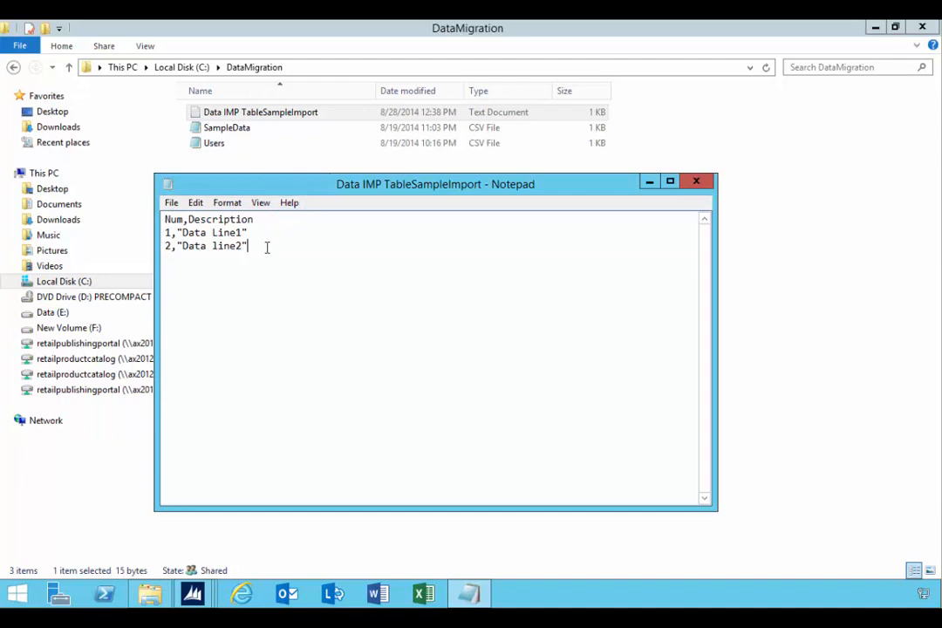
key(Up)
key(Up)
click(696, 181)
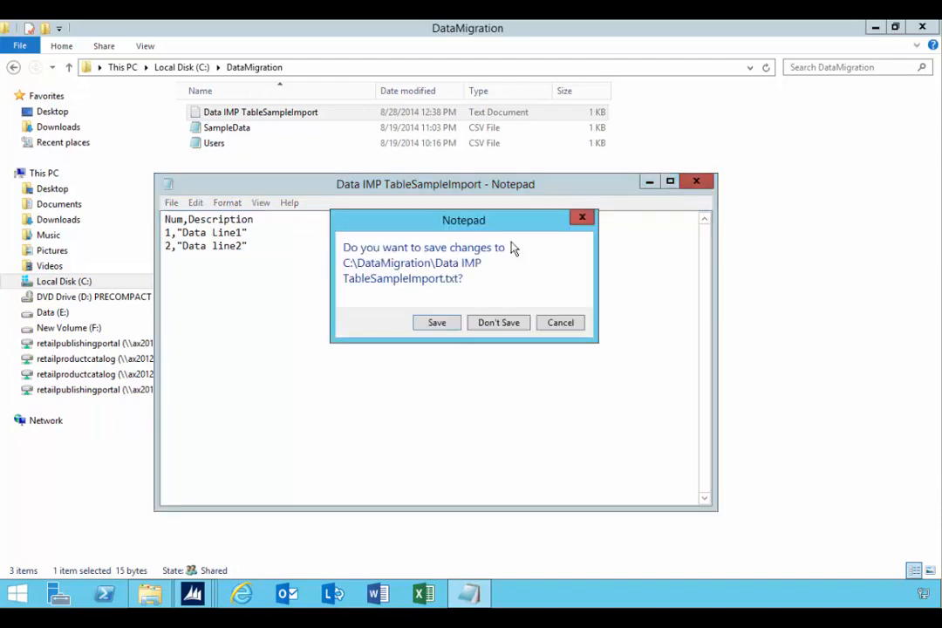
click(436, 321)
Step: Switch back to Dynamics AX and set the sample file path to C:\DataMigration\Data IMP TableSampleImport.txt
click(206, 593)
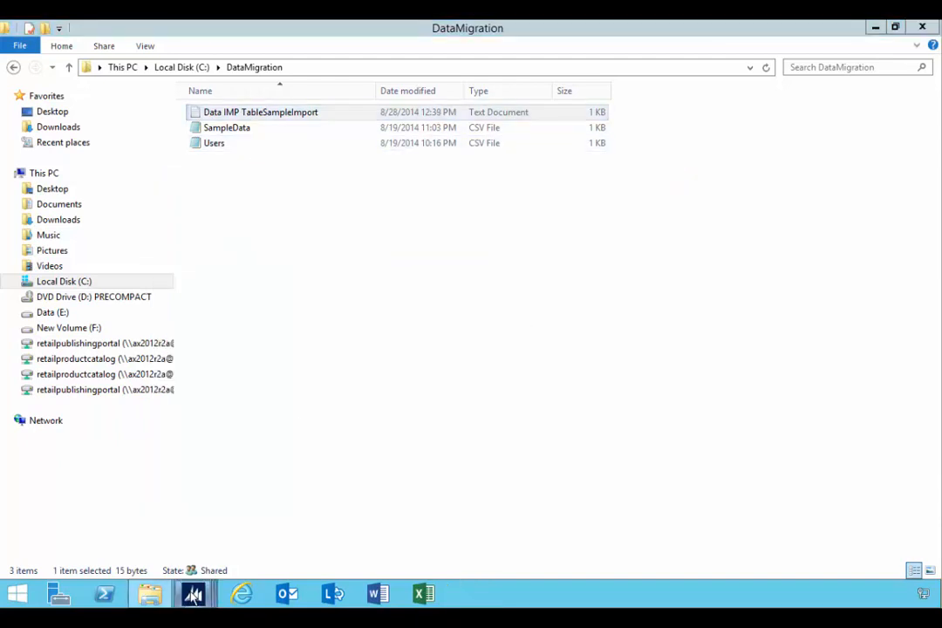
click(536, 505)
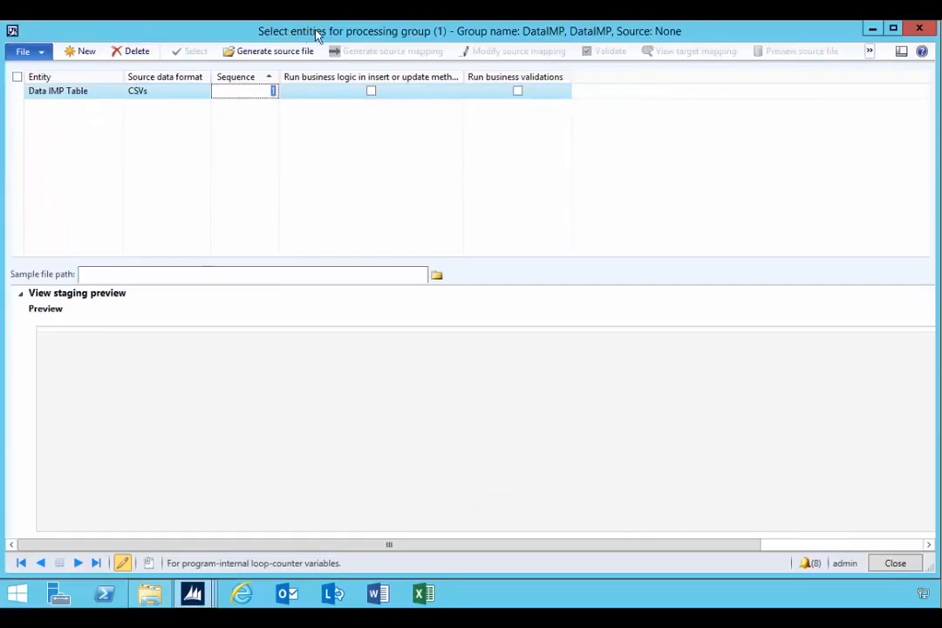
click(440, 281)
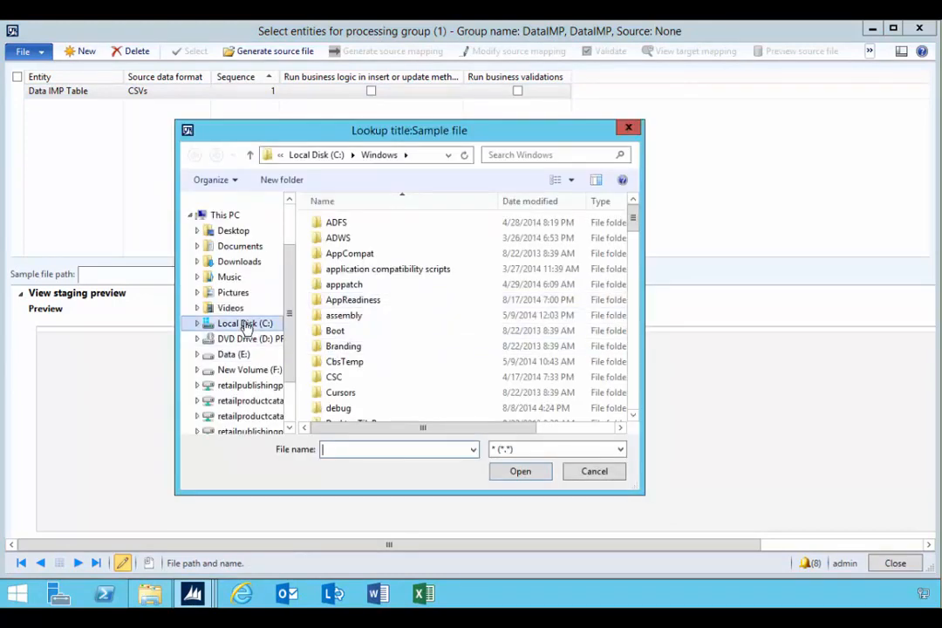
click(247, 324)
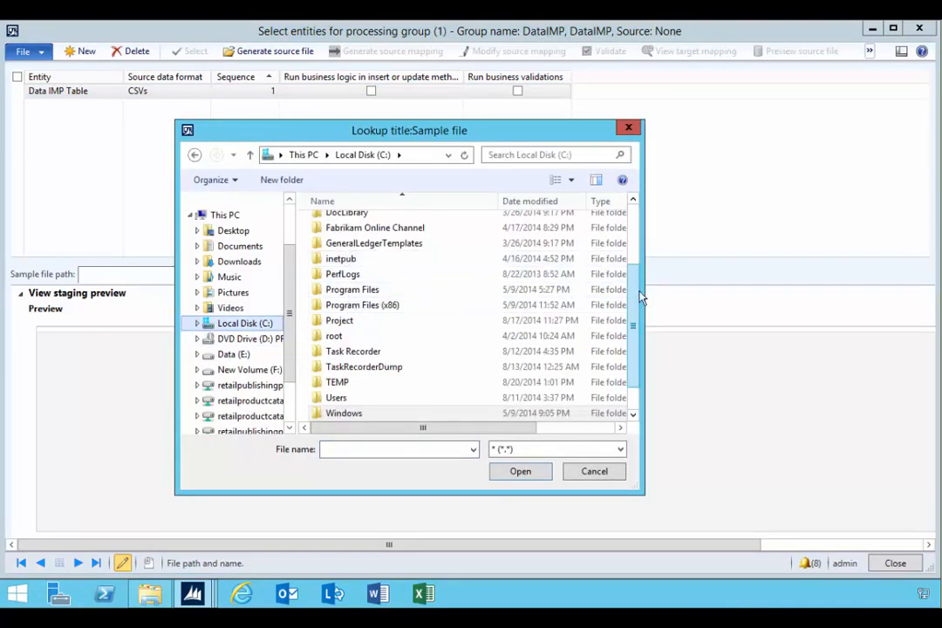
scroll(535, 247, up, 3)
double_click(355, 286)
double_click(340, 220)
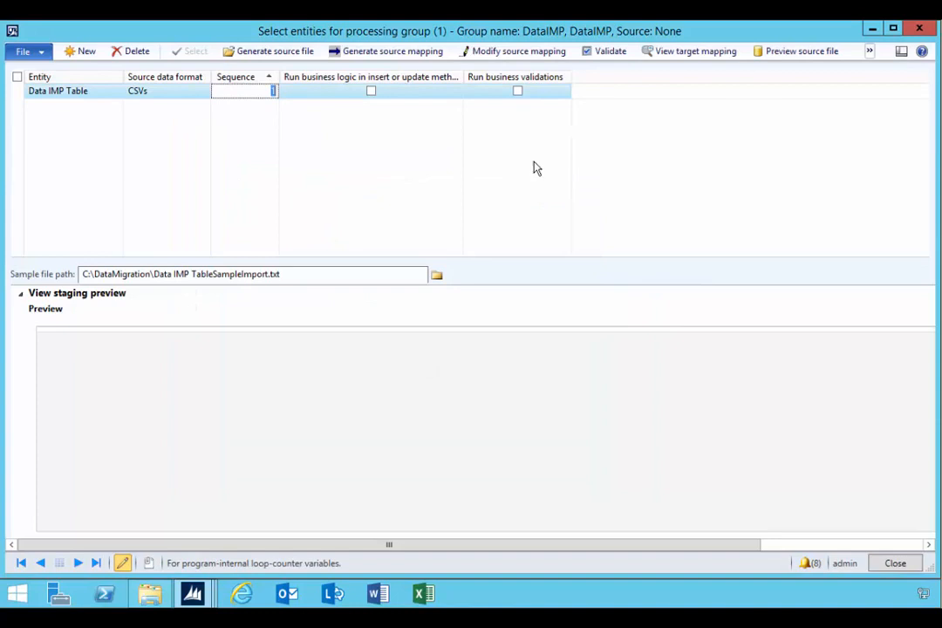
Step: Try to preview the source file, and generate the source mapping for the Data IMP Table entity
click(777, 56)
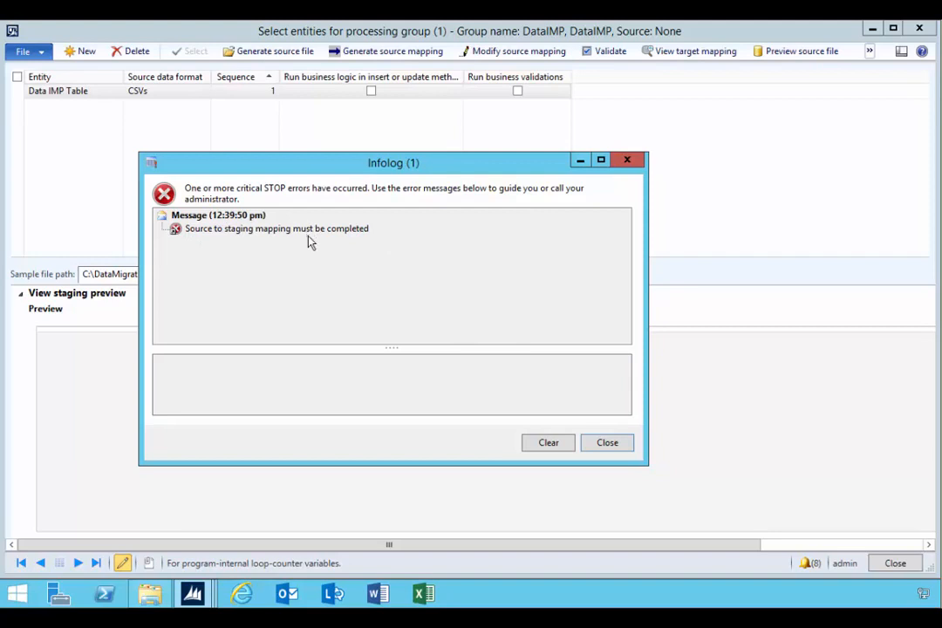
click(626, 159)
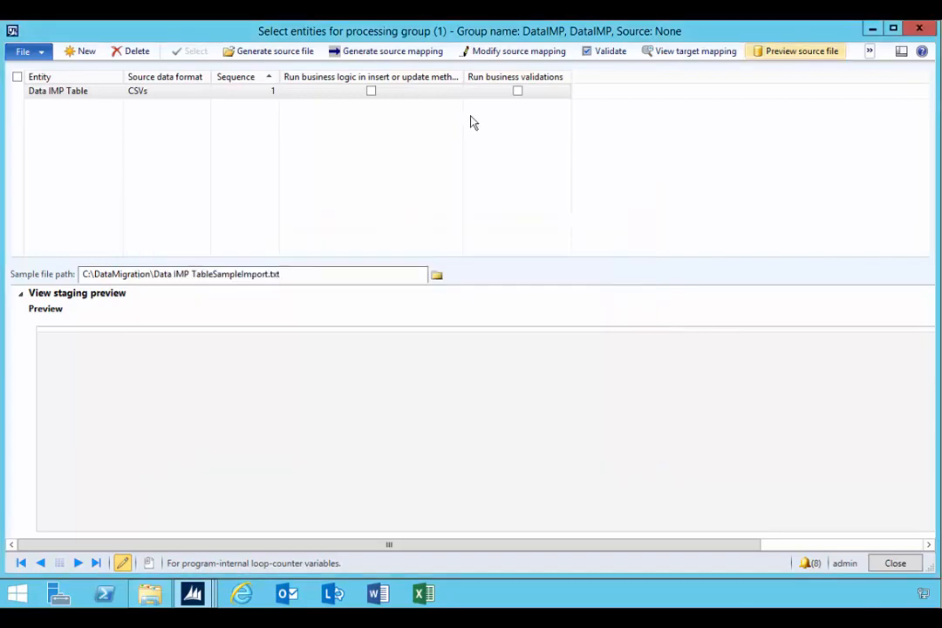
click(381, 59)
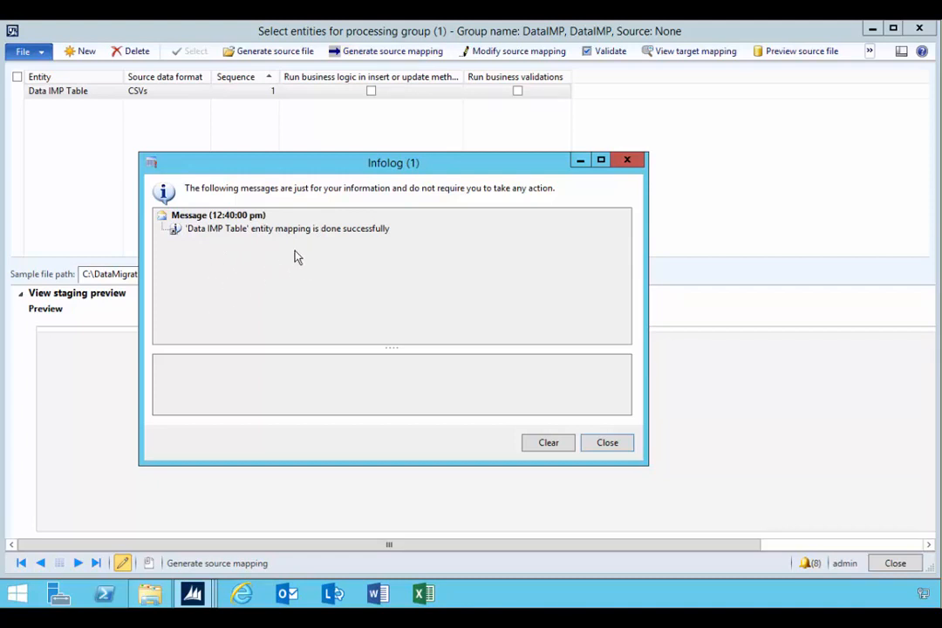
click(626, 163)
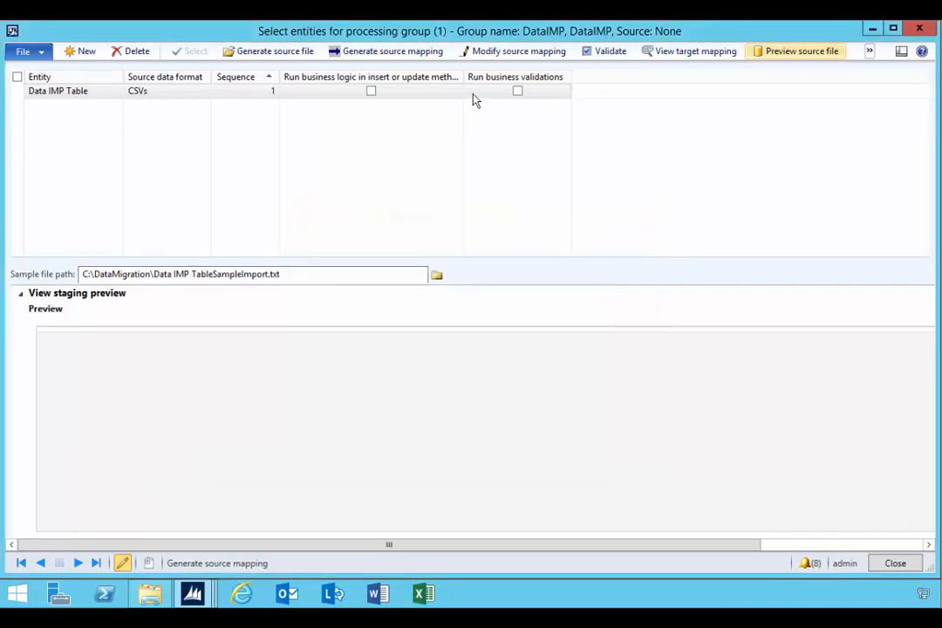
Step: Examine the source-to-staging mapping diagram for Data IMP Table and close the entity selection
click(477, 54)
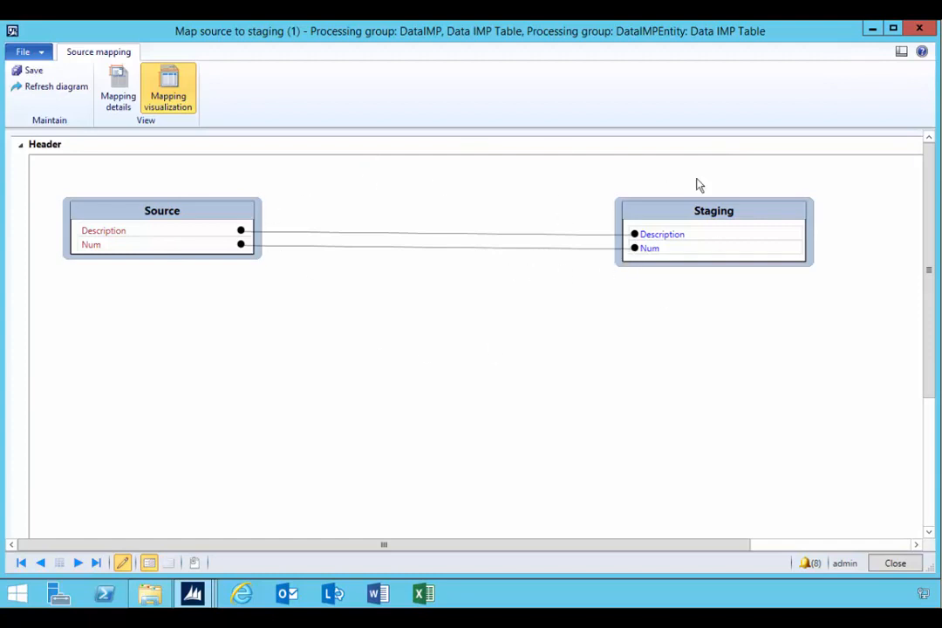
click(918, 30)
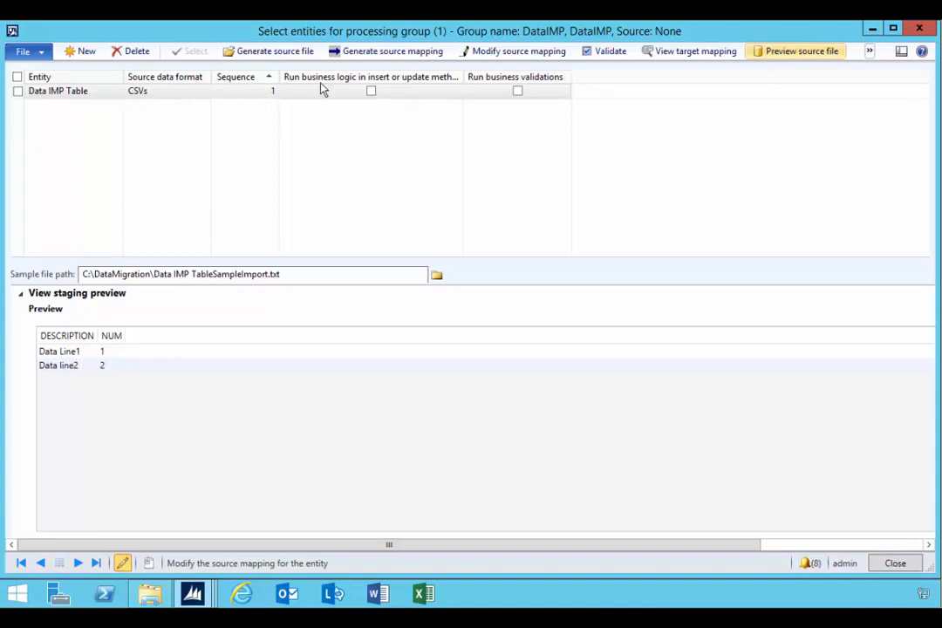
click(894, 563)
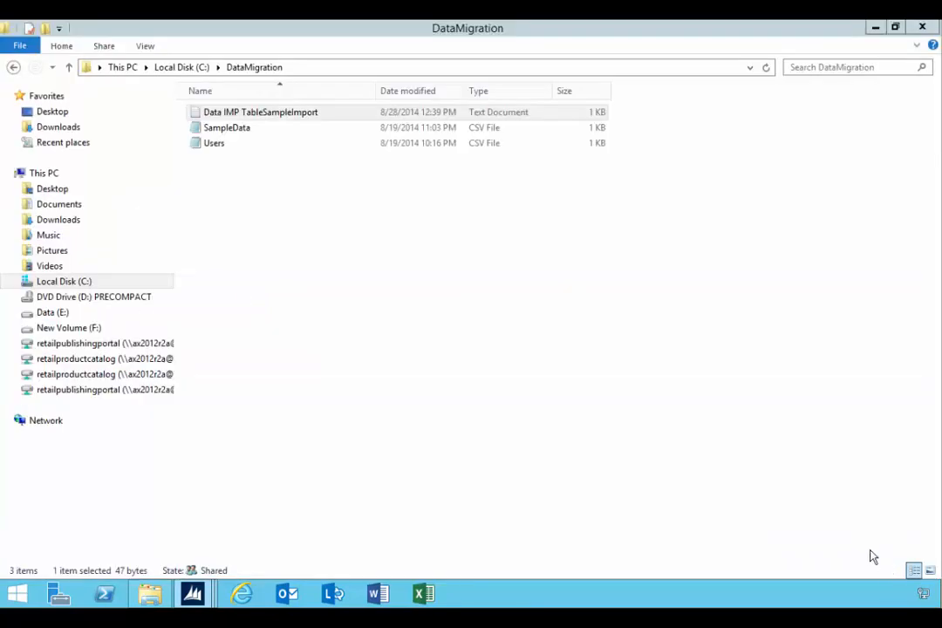
Step: Return to the processing groups and create the staging data job DataIMP-1 for the DataIMP group
mouse_move(193, 593)
click(404, 515)
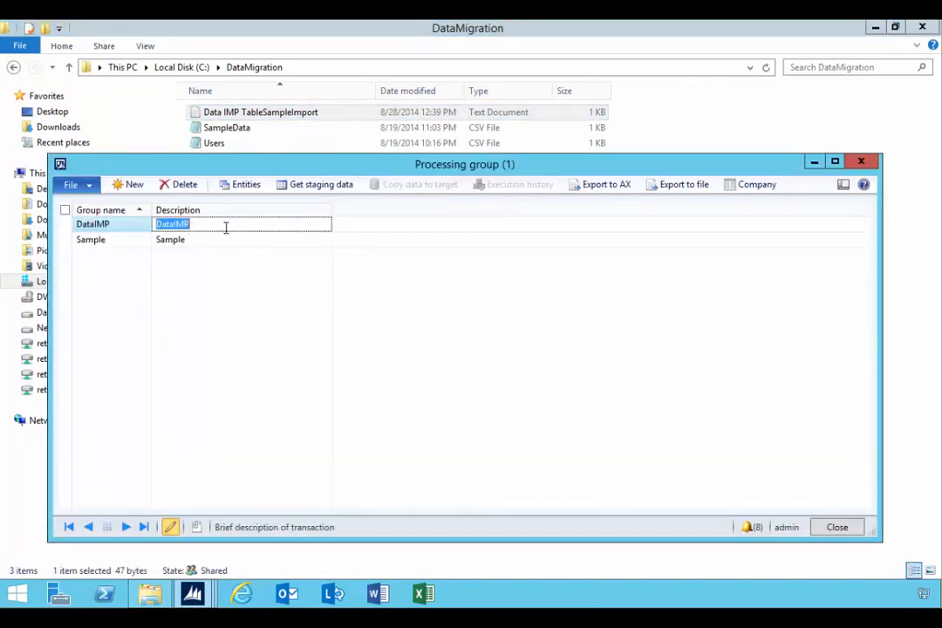
click(319, 189)
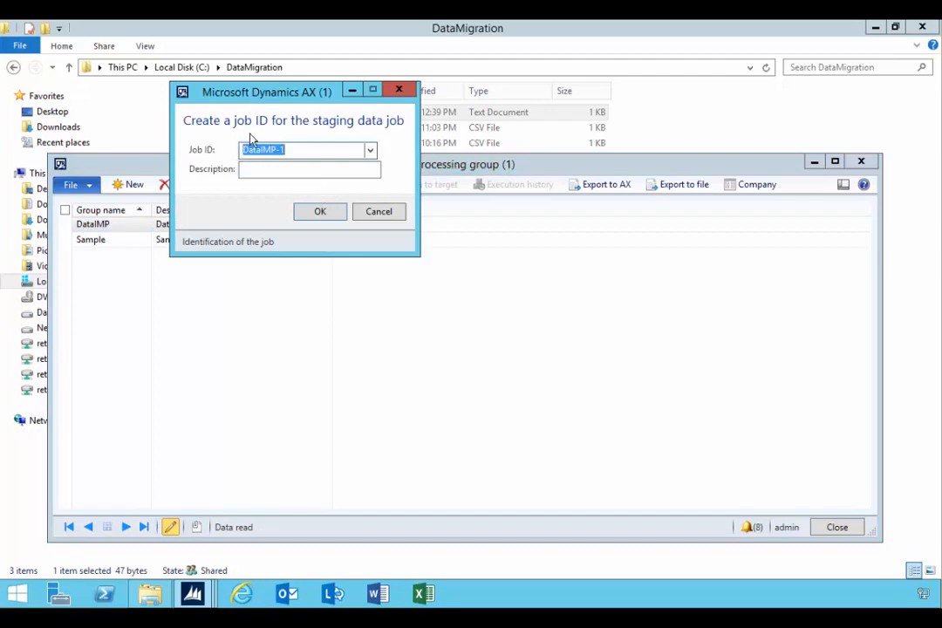
click(296, 149)
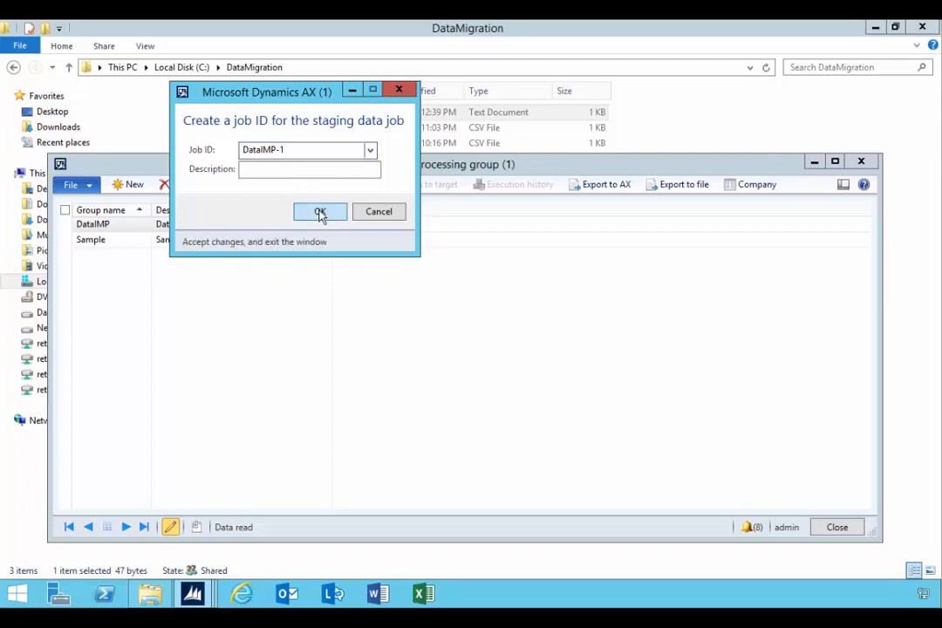
click(319, 211)
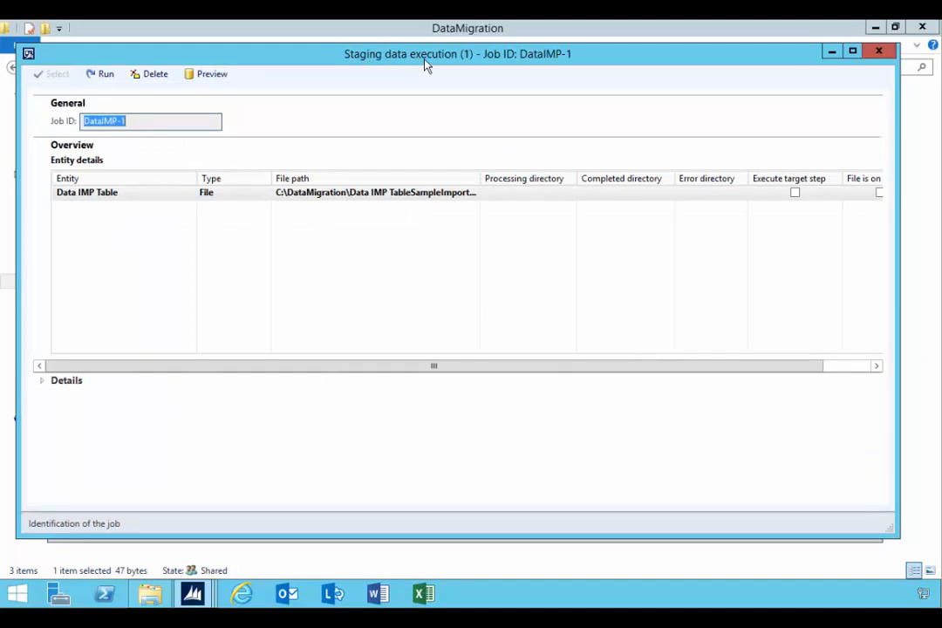
Step: Check the staging job's parameter details and preview its staging data
click(42, 381)
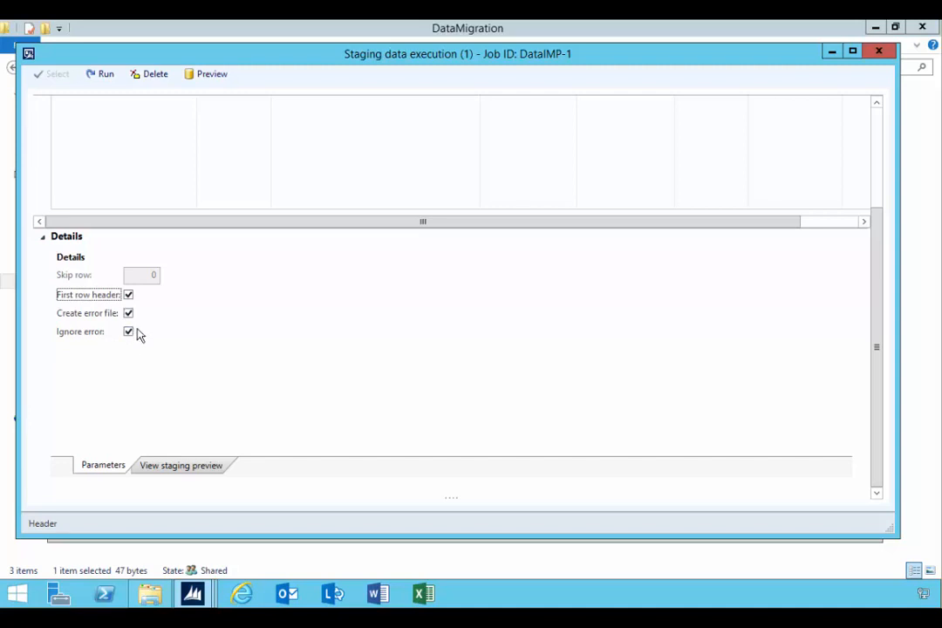
click(179, 467)
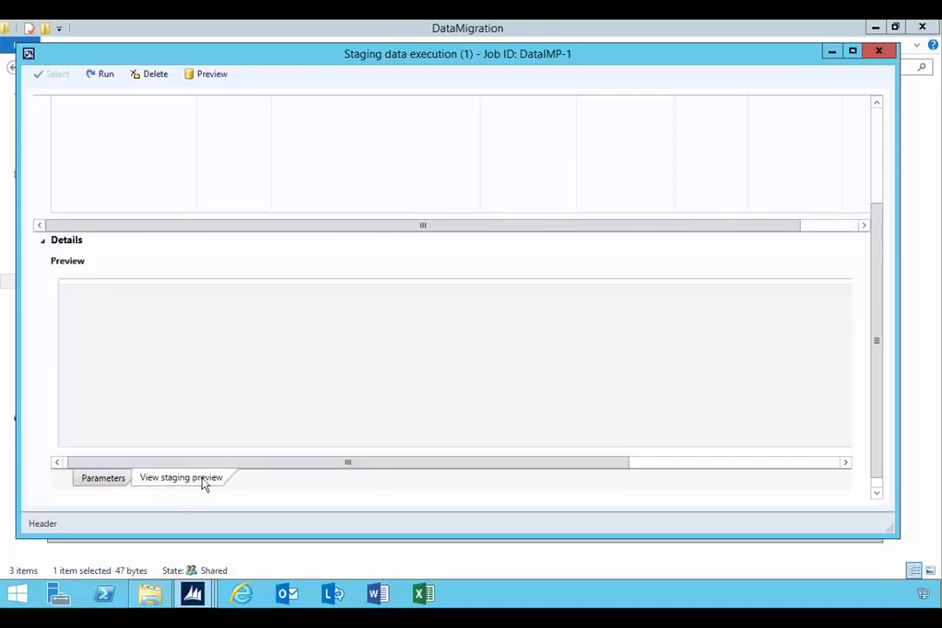
click(212, 75)
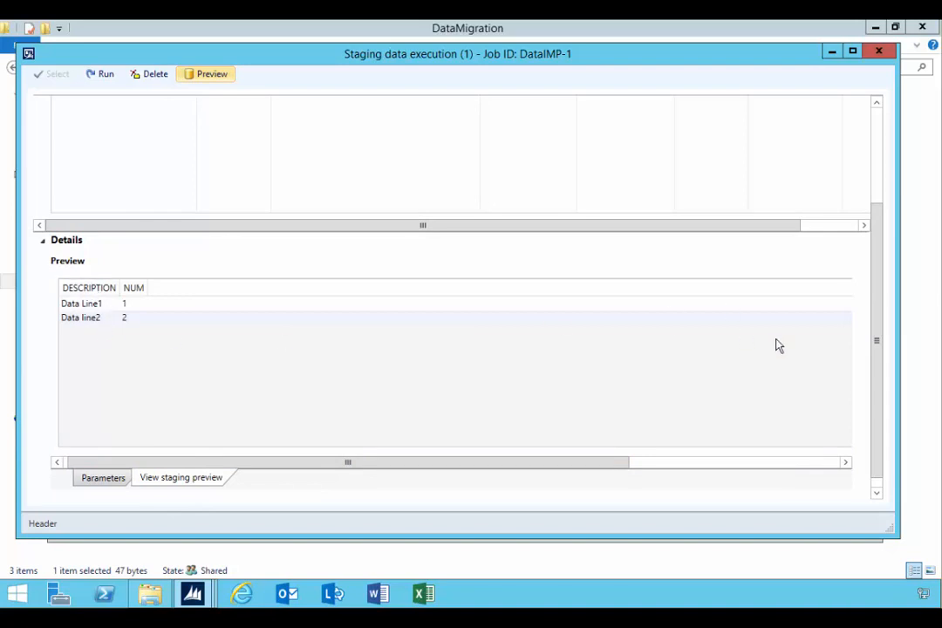
Step: Run the DataIMP-1 staging job without batch processing and dismiss the resulting message
drag(879, 339, 861, 216)
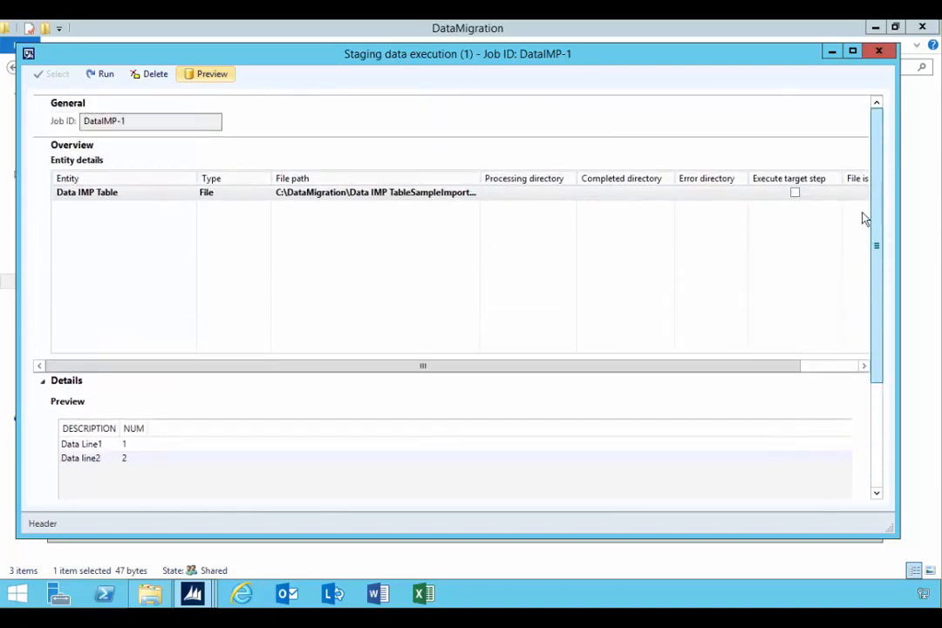
click(106, 74)
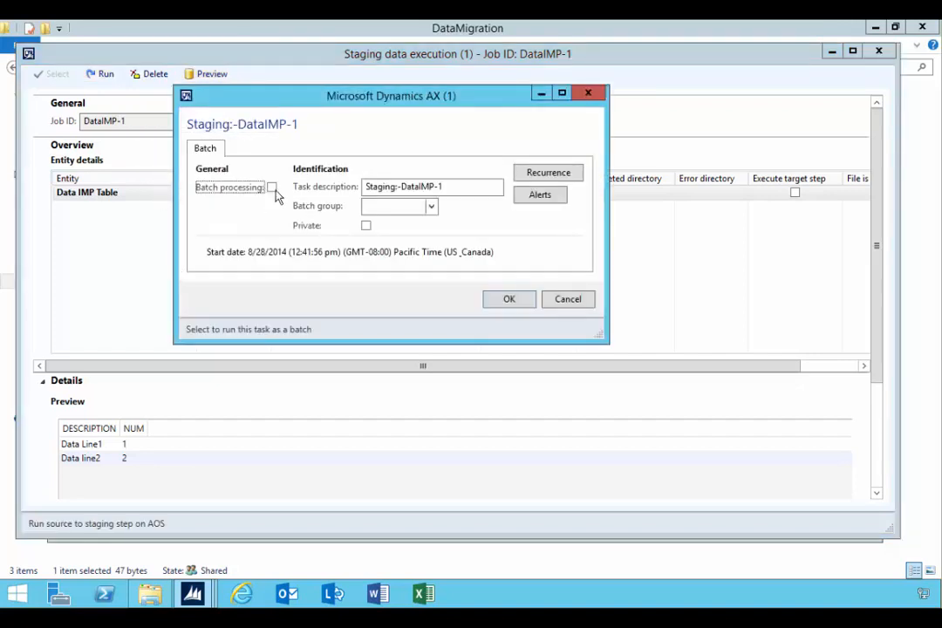
click(508, 301)
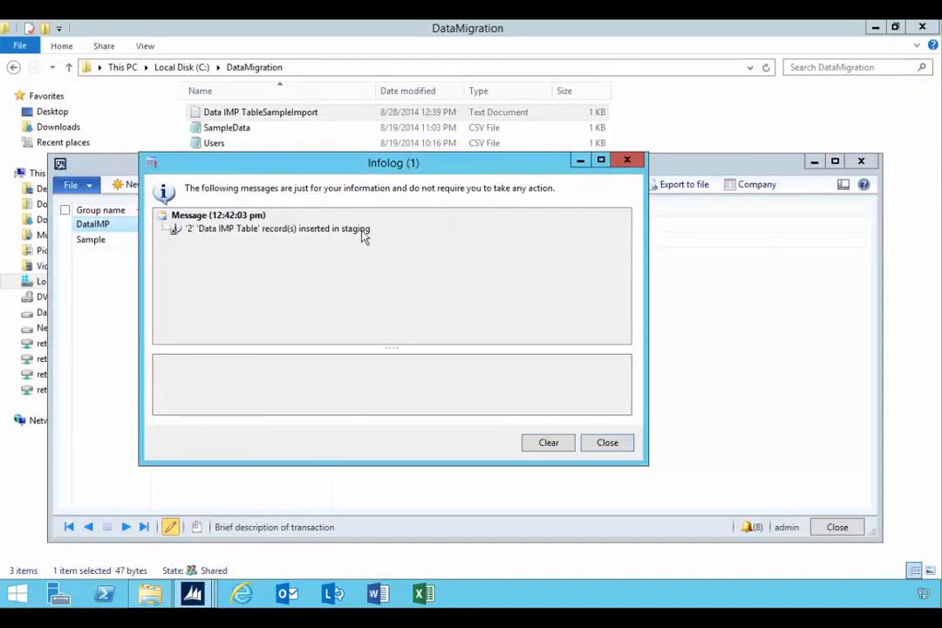
click(627, 160)
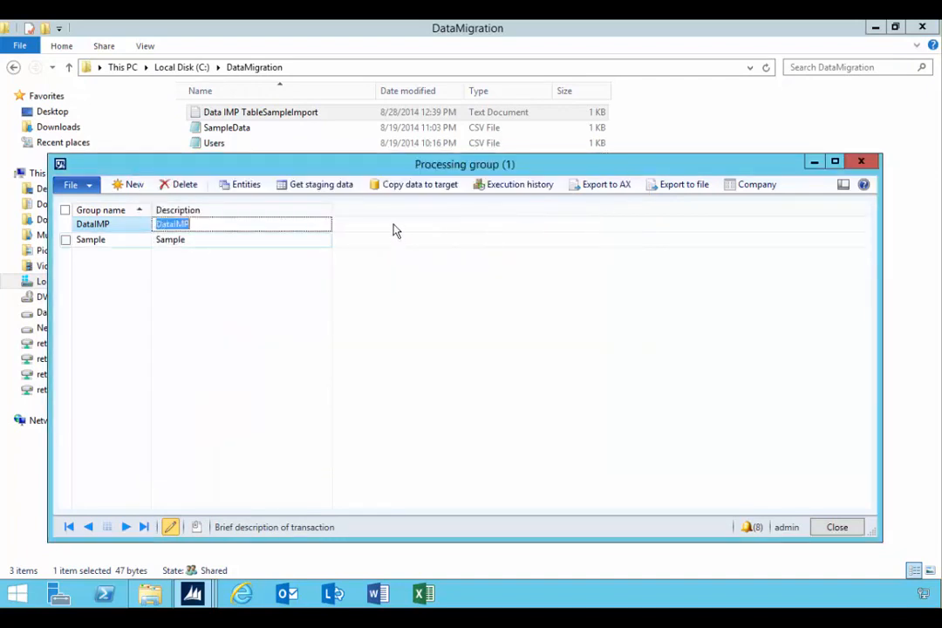
Step: Review DataIMP-1's staging records and the first record's target entry from the DataIMP group's execution history, and close the history
click(510, 186)
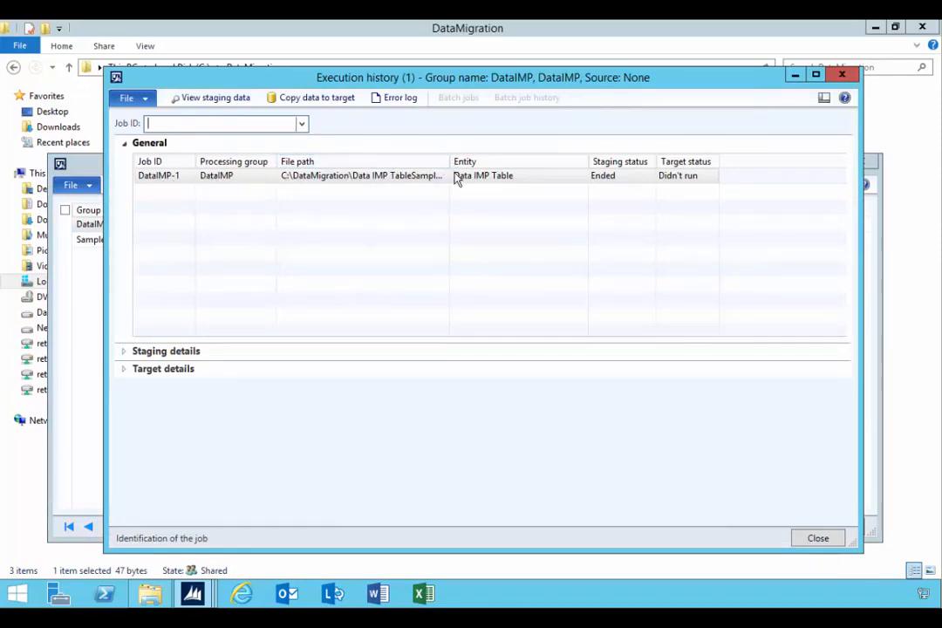
click(218, 97)
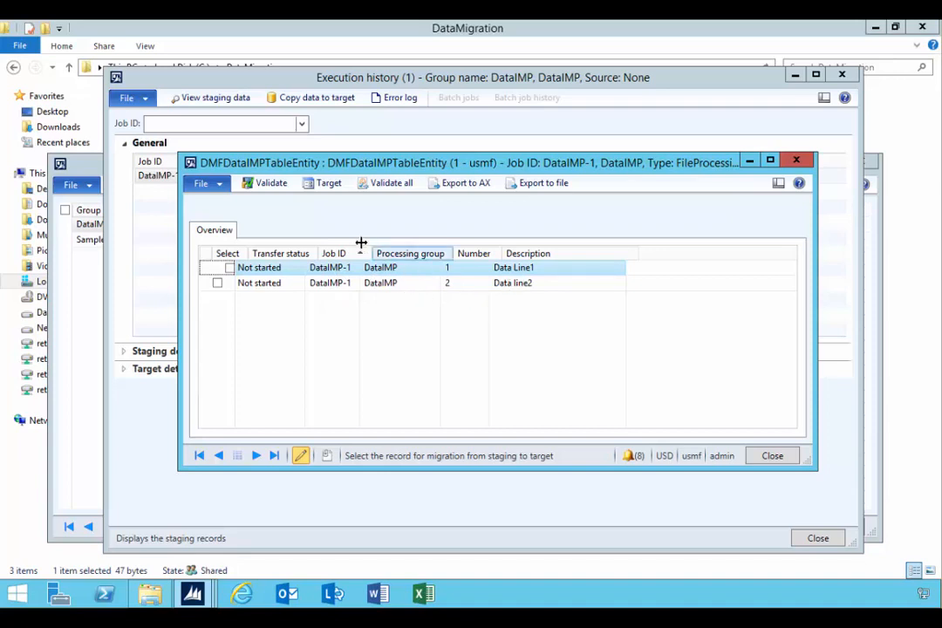
click(325, 192)
drag(310, 95, 601, 209)
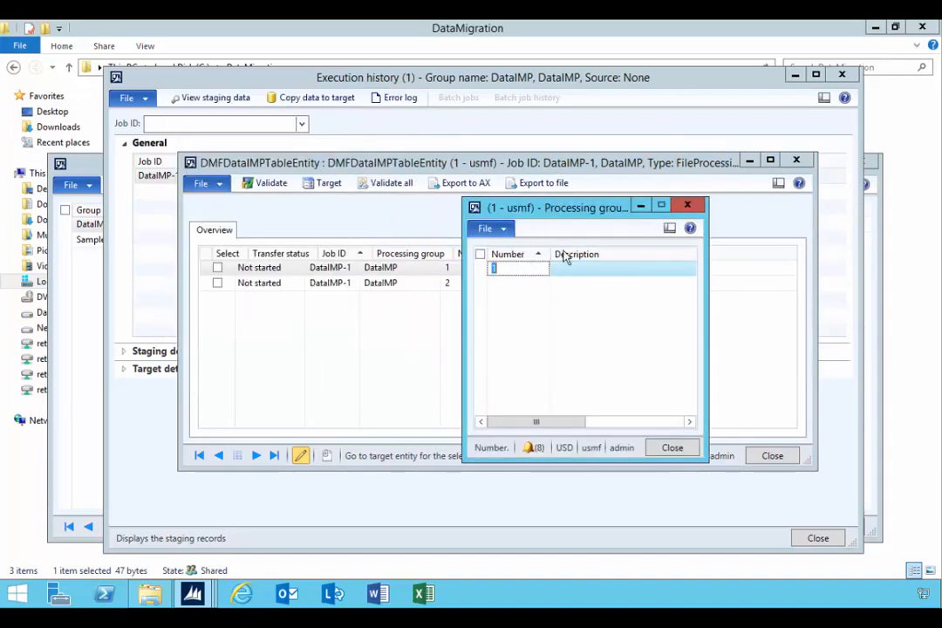
click(687, 207)
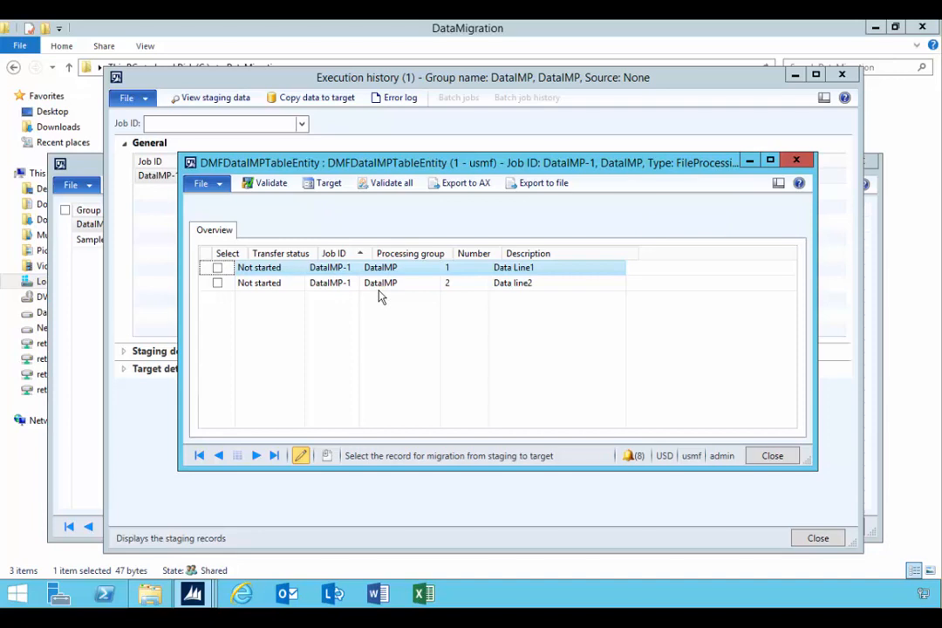
click(796, 161)
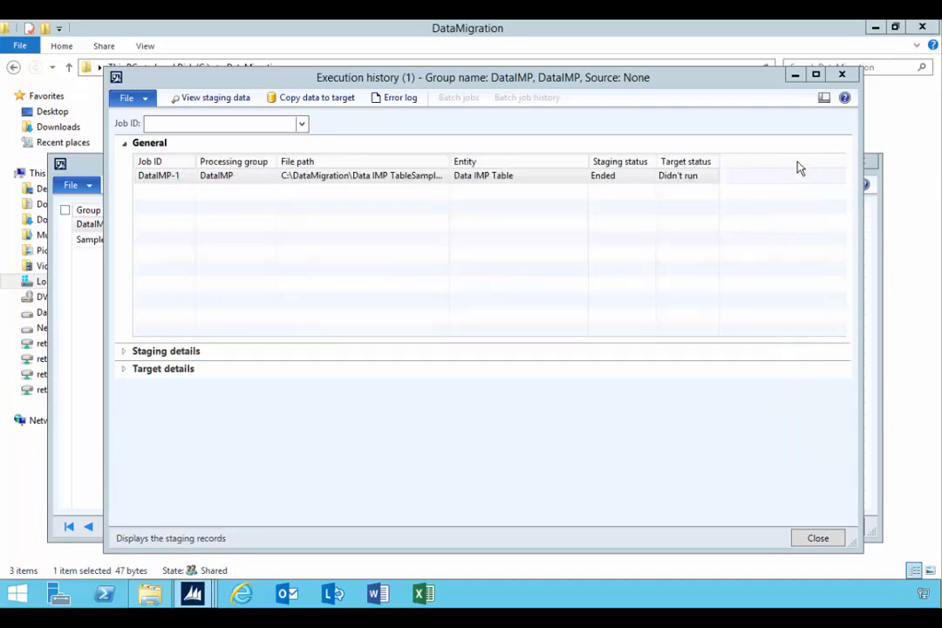
click(160, 182)
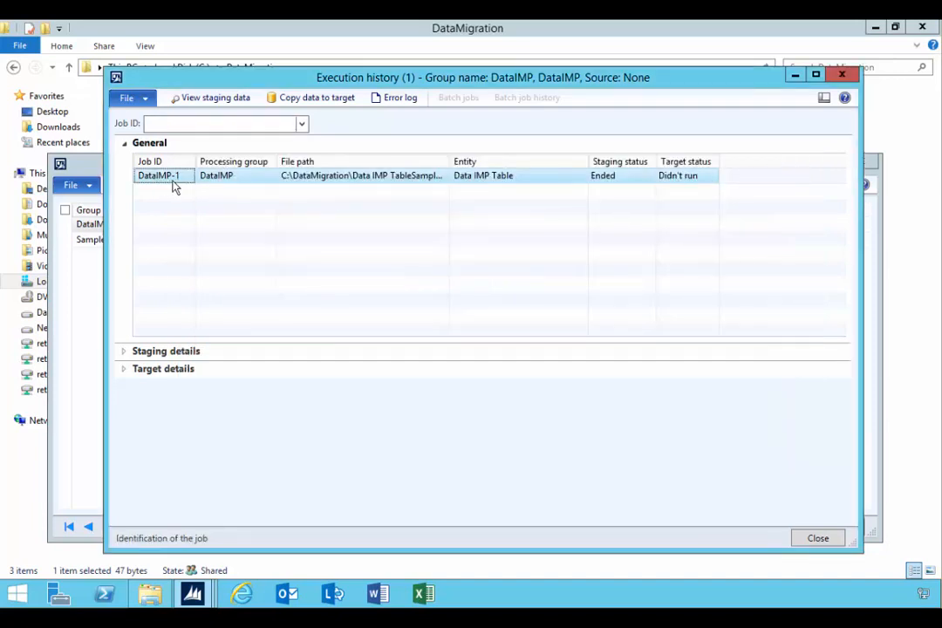
click(841, 75)
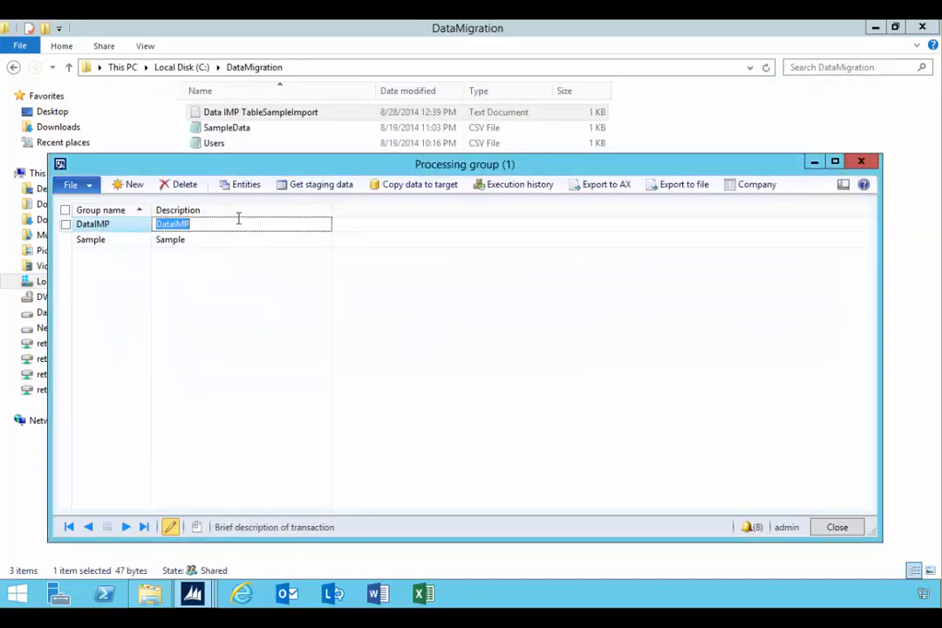
Step: Create a second staging data job DataIMP-2 for the DataIMP group and run it without batch processing
click(309, 184)
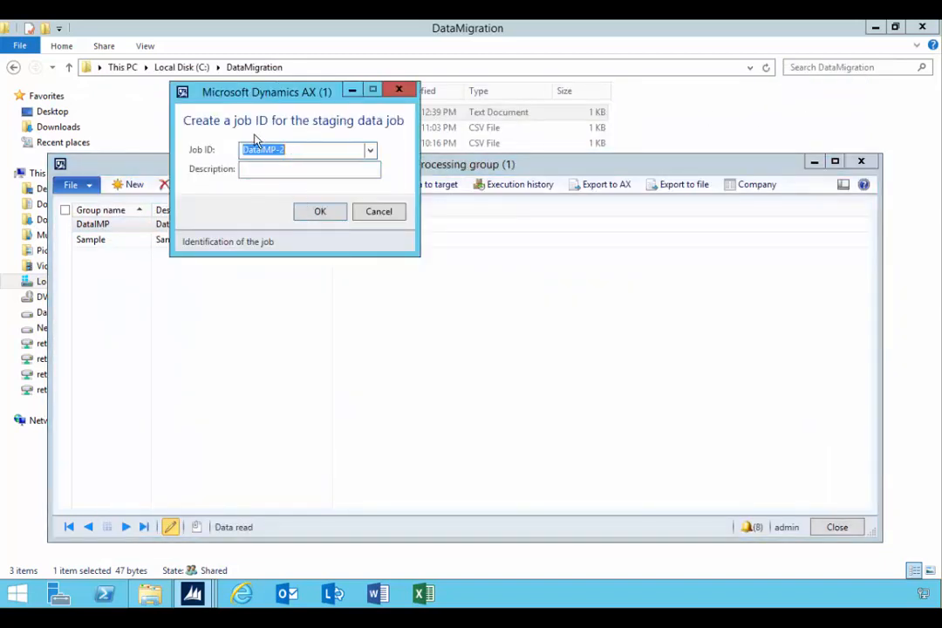
click(320, 213)
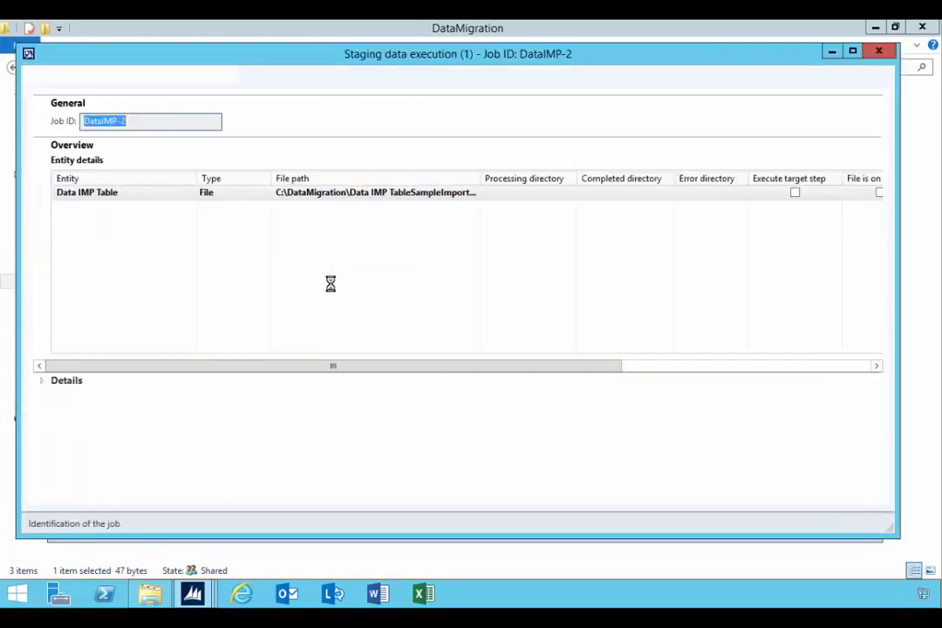
click(101, 75)
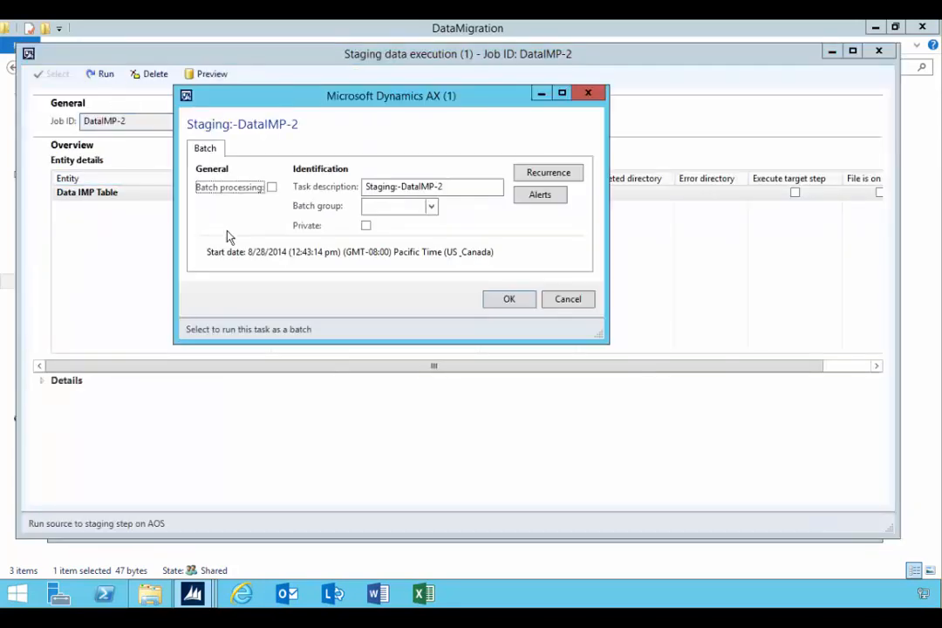
click(504, 299)
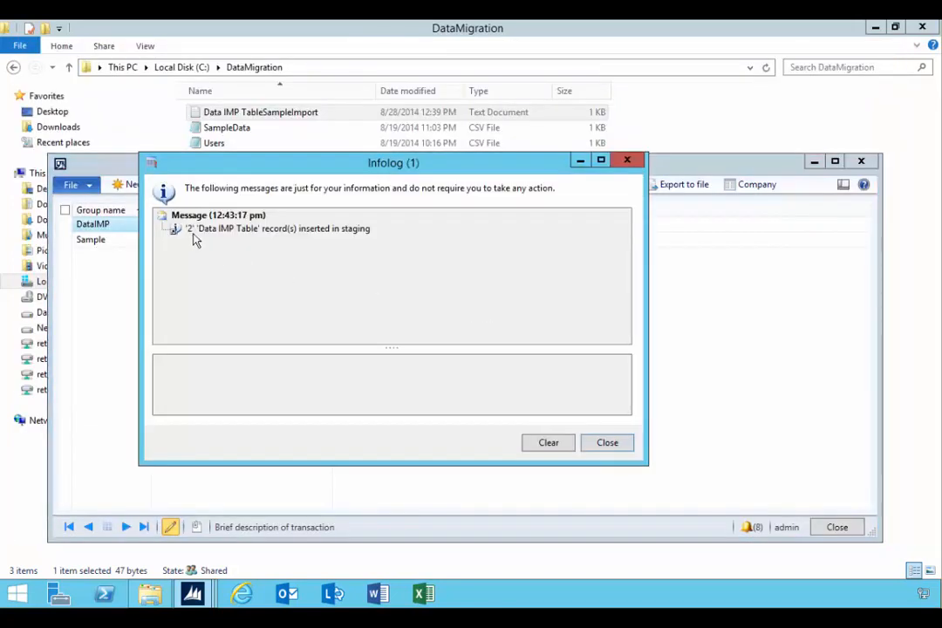
click(621, 441)
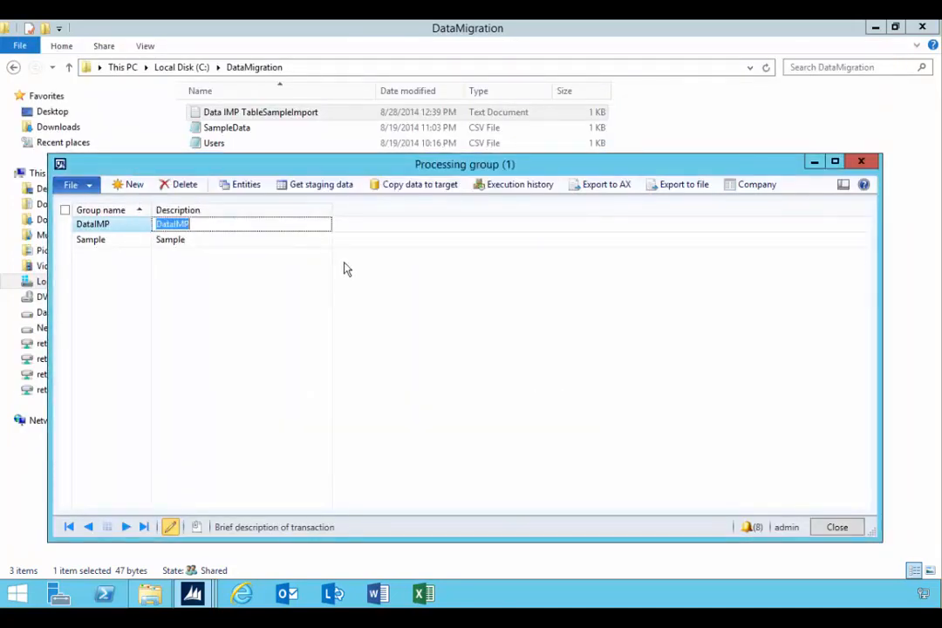
Step: View the staging records of jobs DataIMP-2 and DataIMP-1 from the DataIMP group's execution history
click(515, 184)
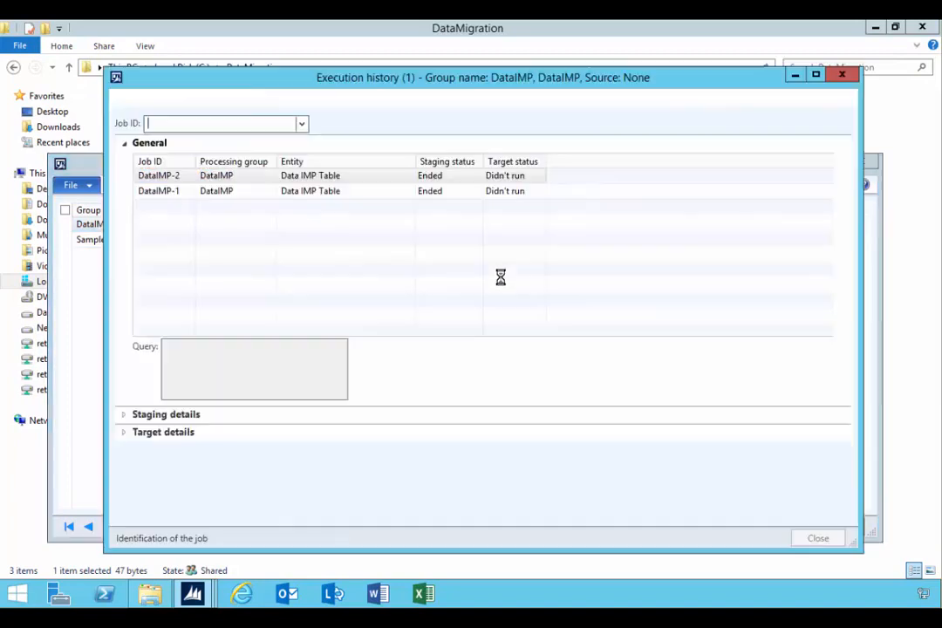
click(203, 192)
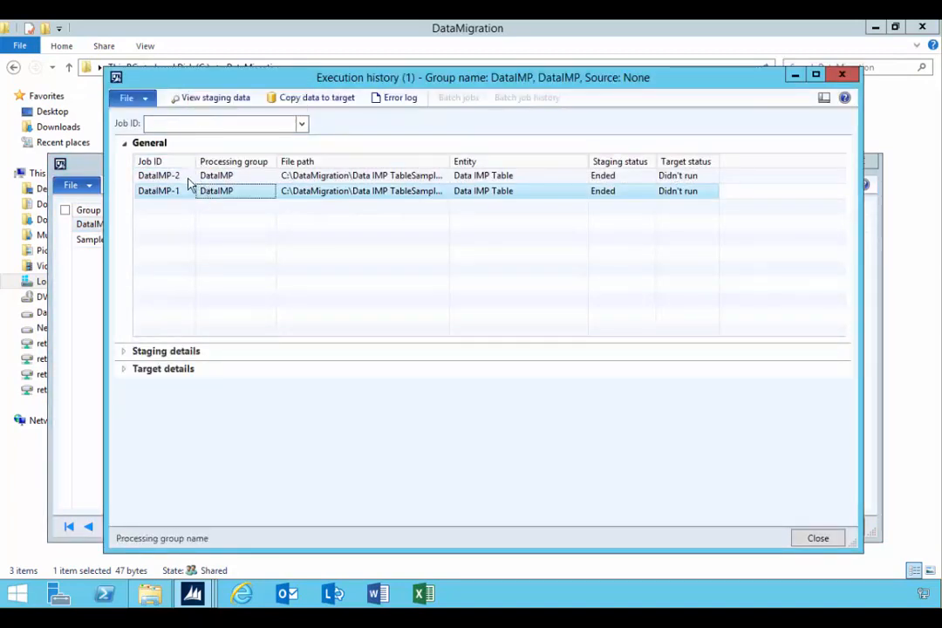
click(188, 177)
click(214, 97)
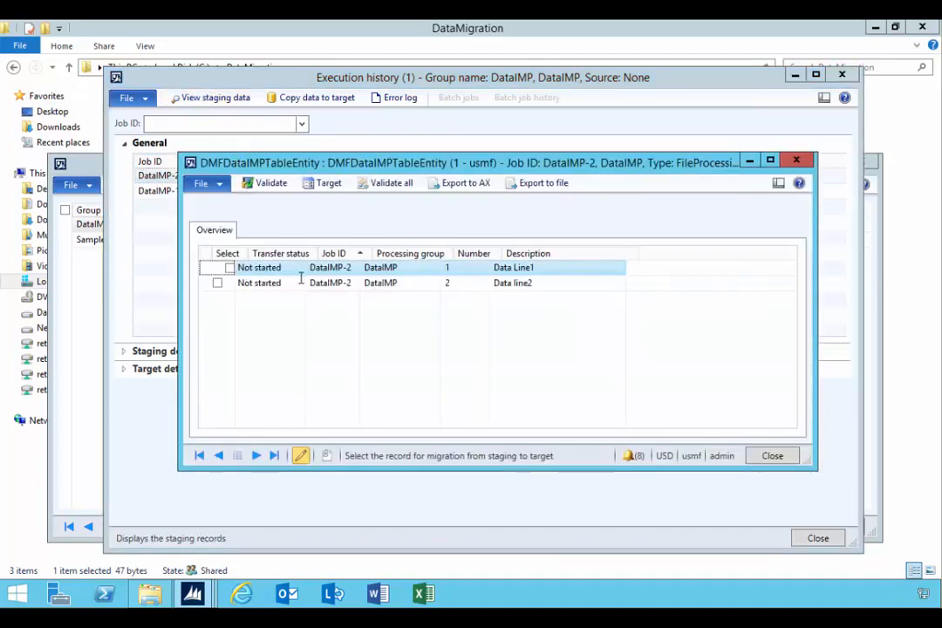
click(795, 160)
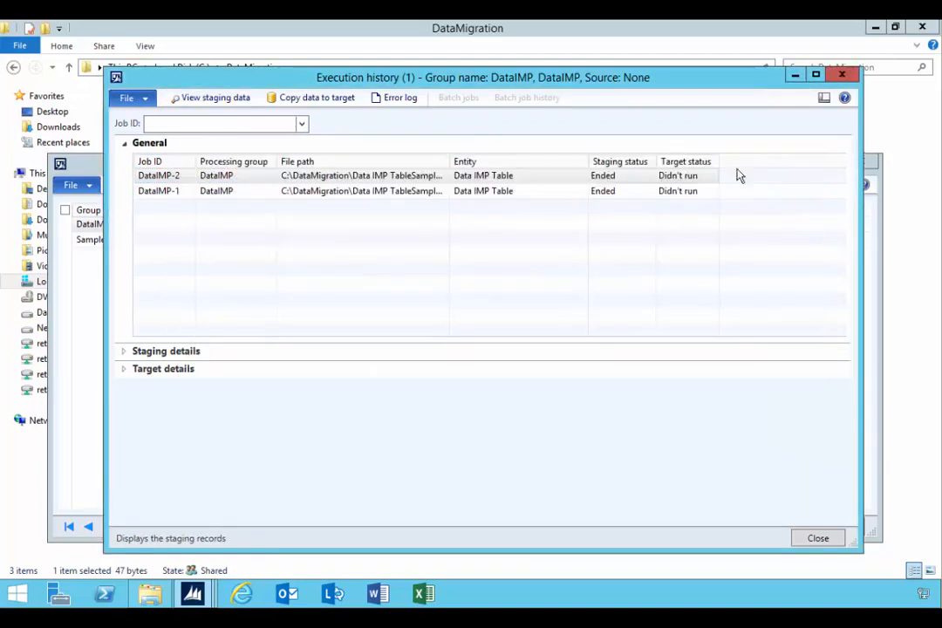
click(179, 191)
click(209, 97)
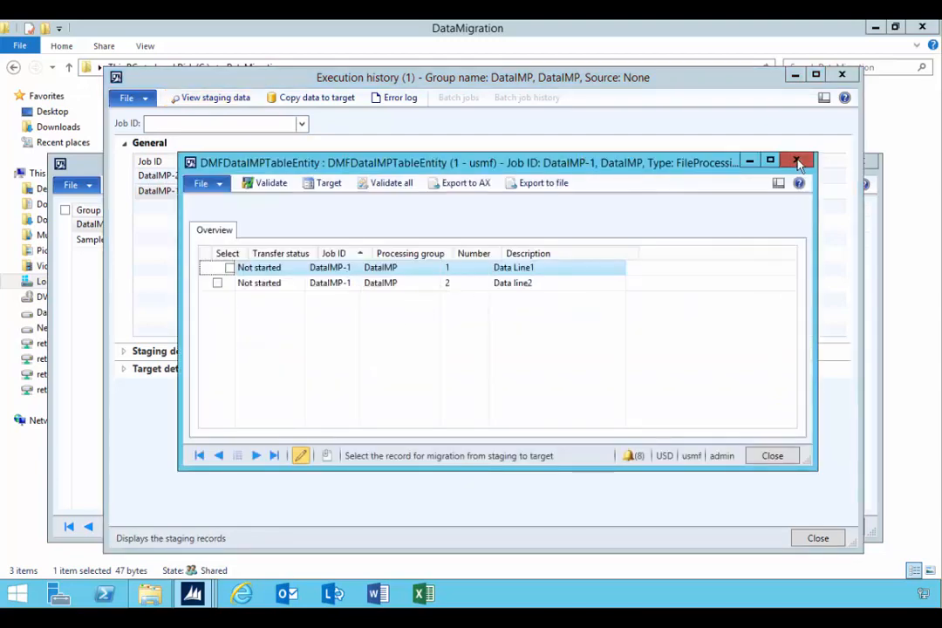
click(796, 160)
Step: Switch to the development workspace and examine the DMFDataIMPTableEntity staging table's records in an enlarged table browser
mouse_move(208, 594)
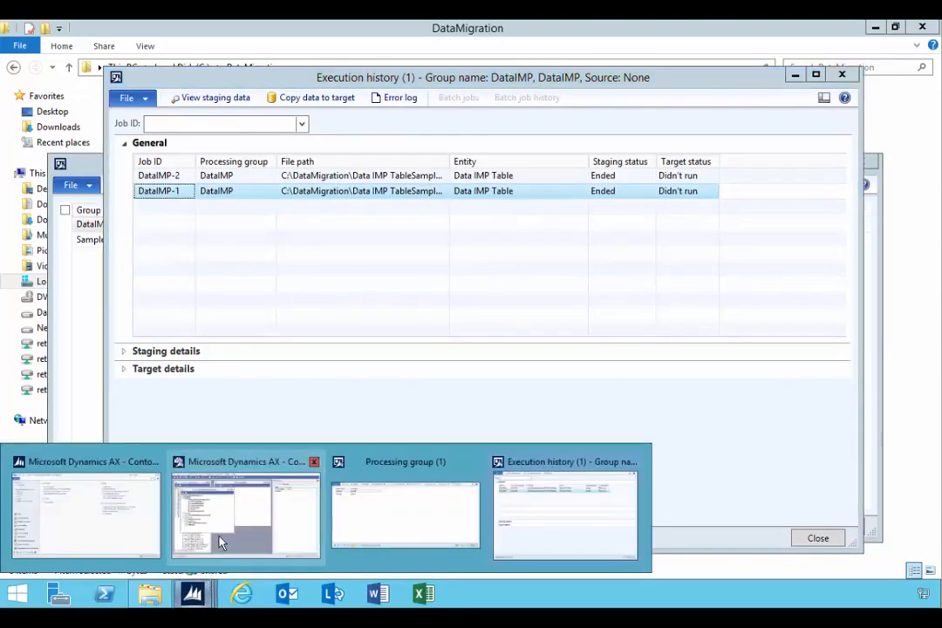
click(184, 454)
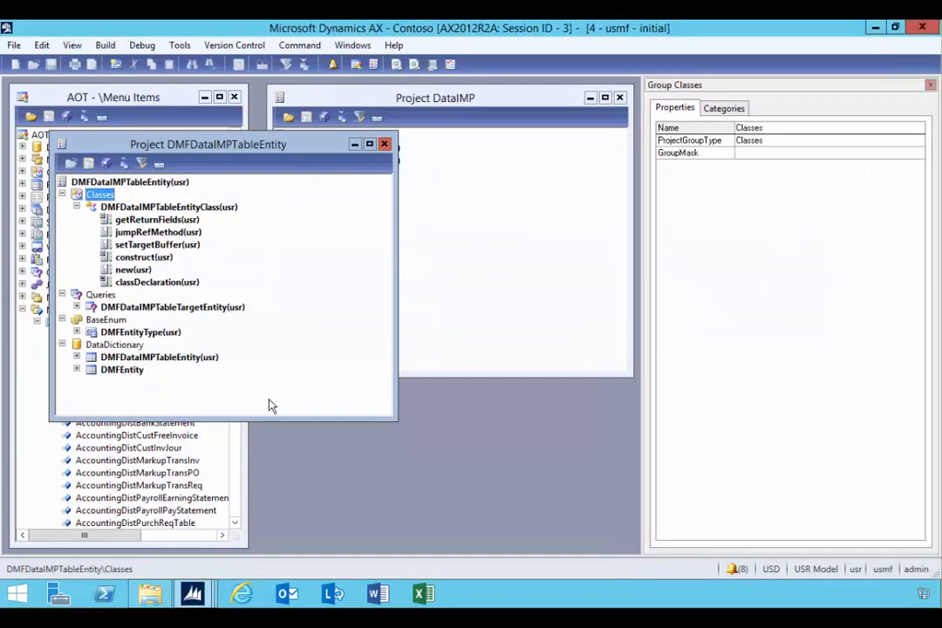
click(162, 356)
right_click(166, 356)
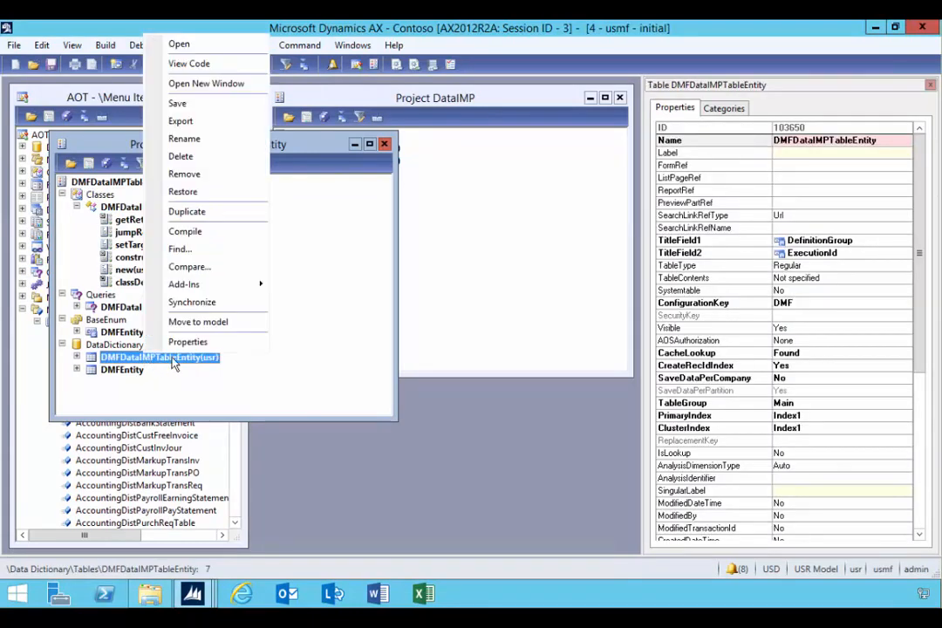
click(199, 43)
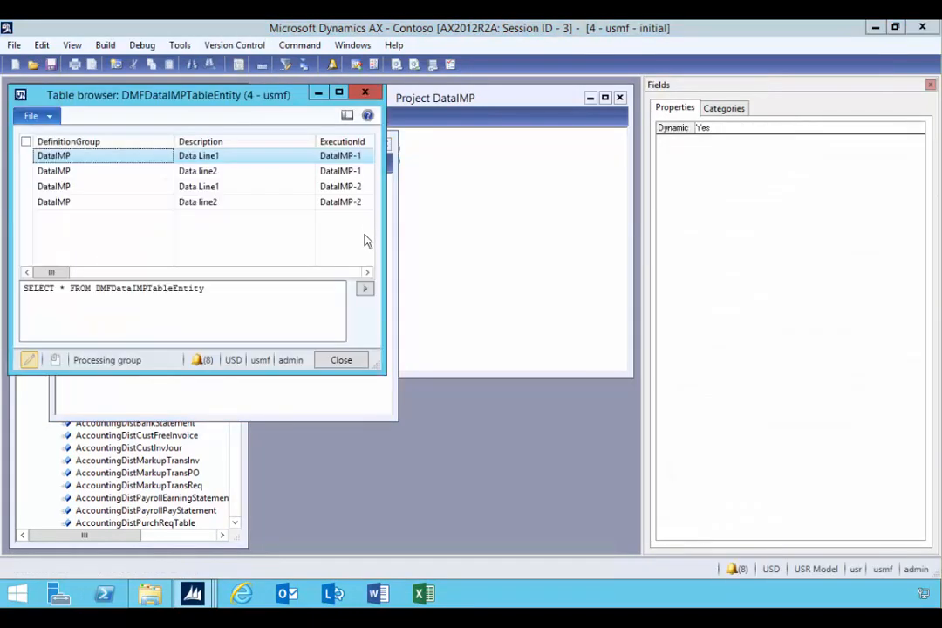
drag(207, 96, 221, 129)
drag(390, 399, 582, 485)
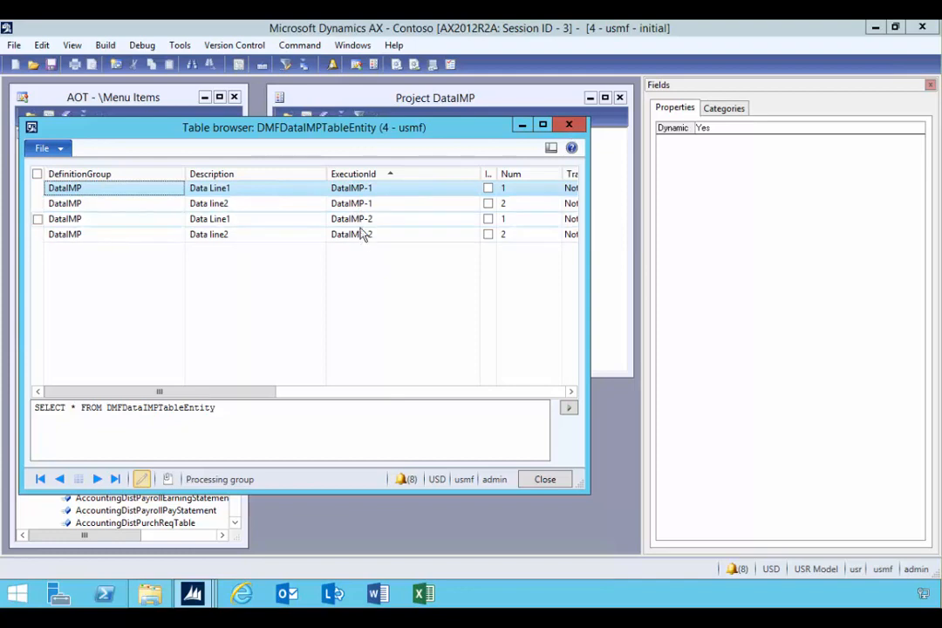
drag(389, 141, 393, 151)
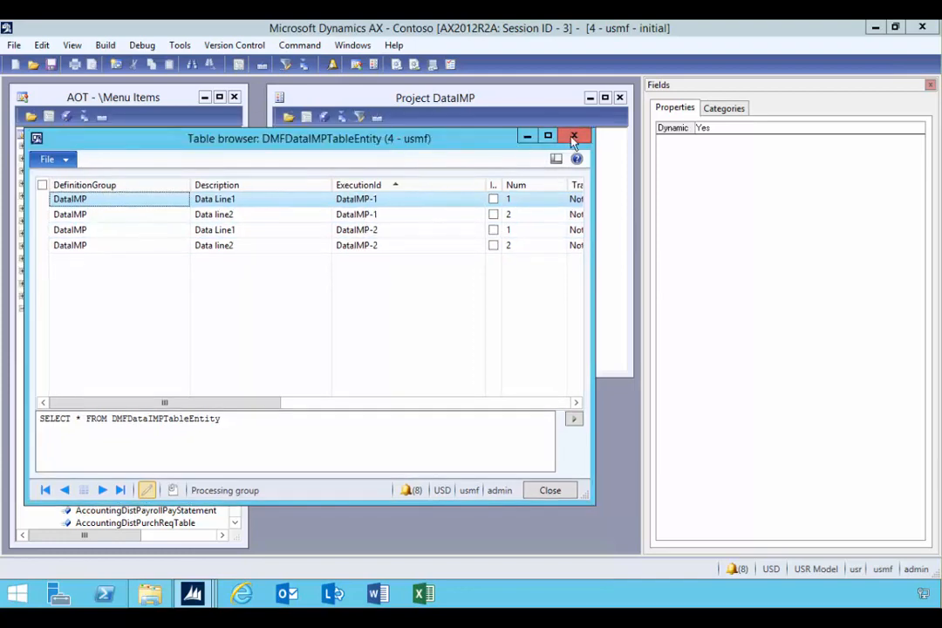
click(574, 138)
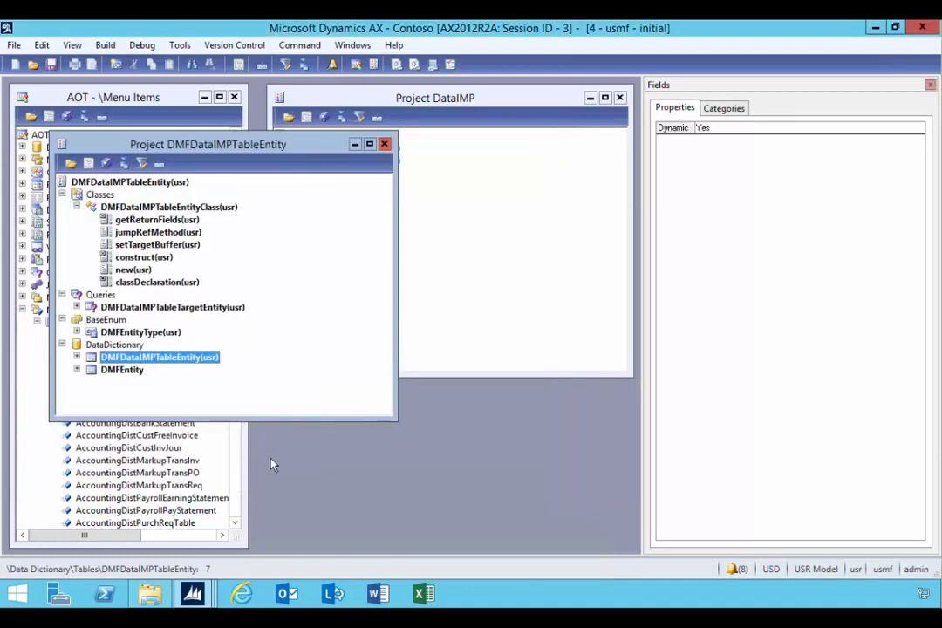
Step: Return to the DataIMP execution history and select the DataIMP-2 job
mouse_move(196, 591)
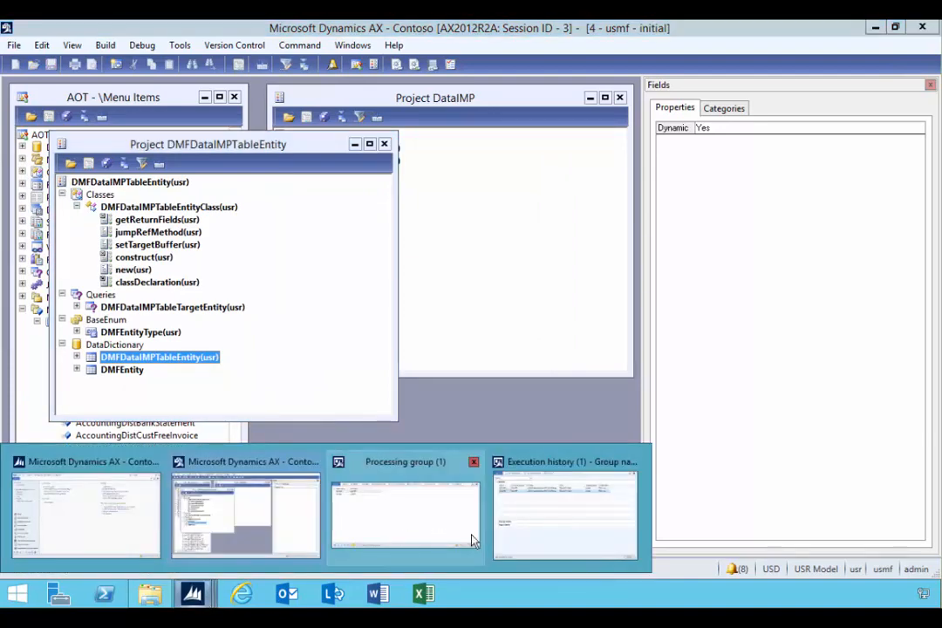
click(571, 527)
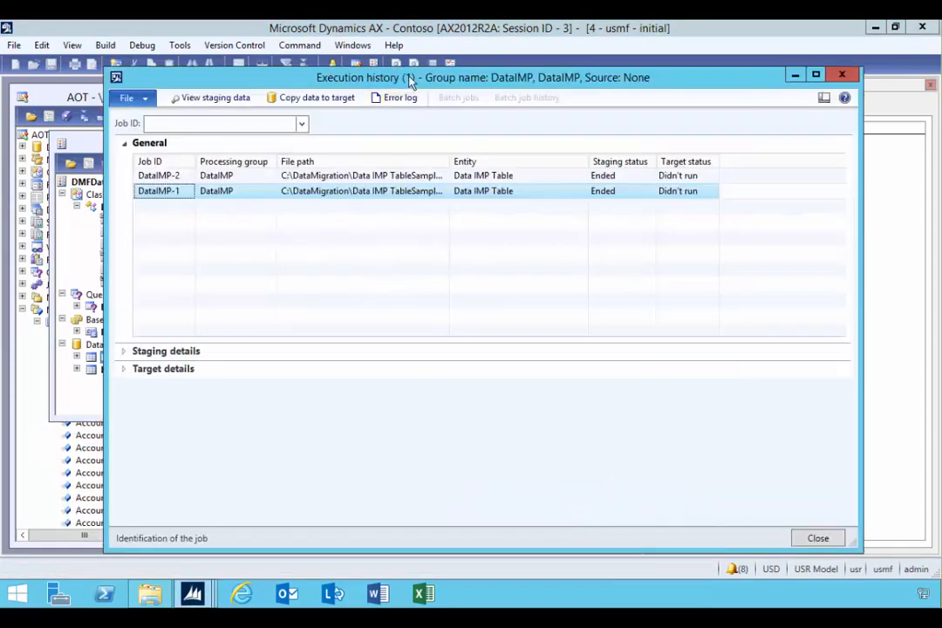
drag(410, 80, 408, 89)
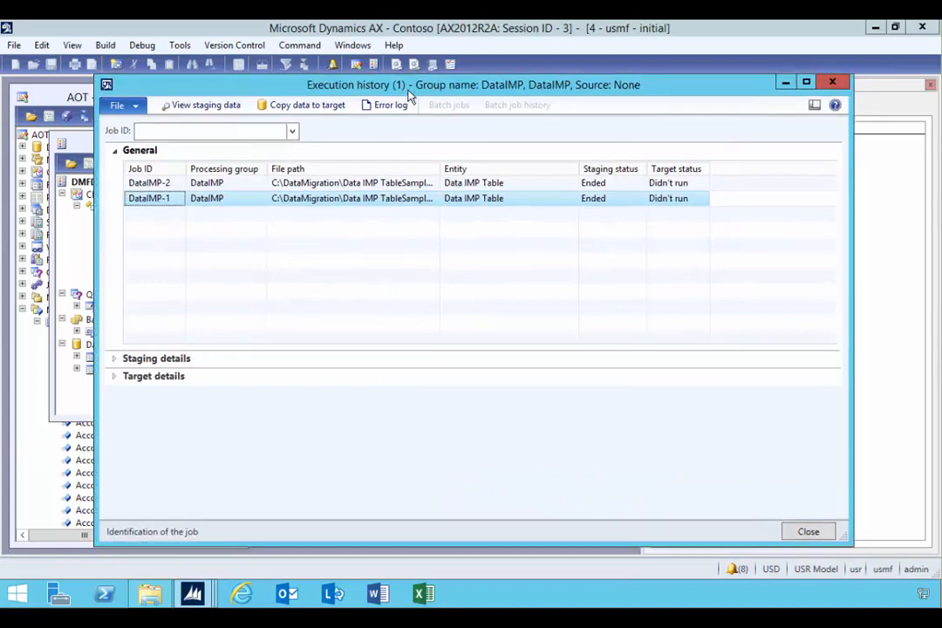
click(162, 185)
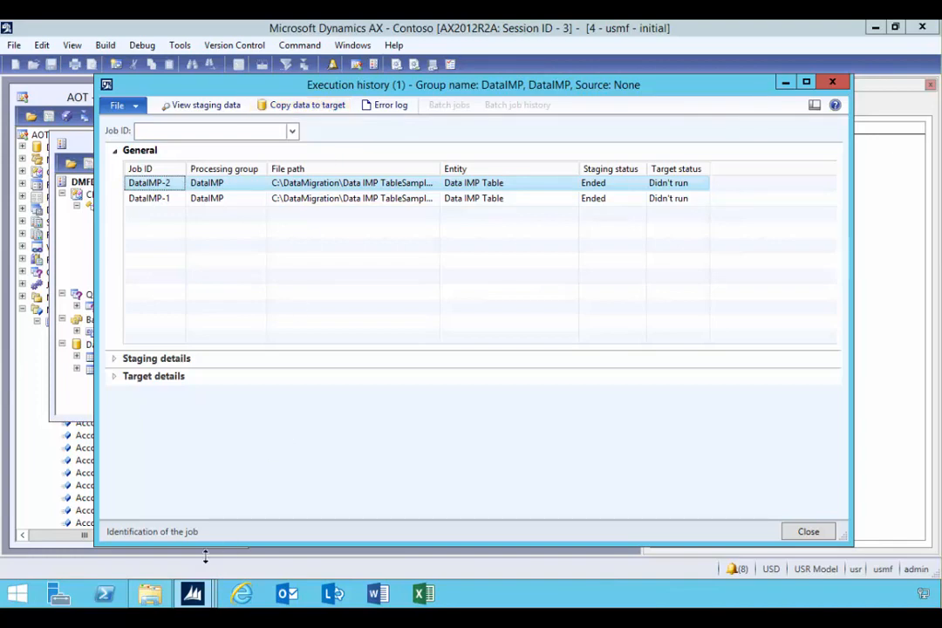
Step: Check the contents of the target table DataIMPTable from the DataIMP project, and return to the execution history
mouse_move(192, 593)
click(214, 519)
drag(328, 146, 331, 219)
click(405, 105)
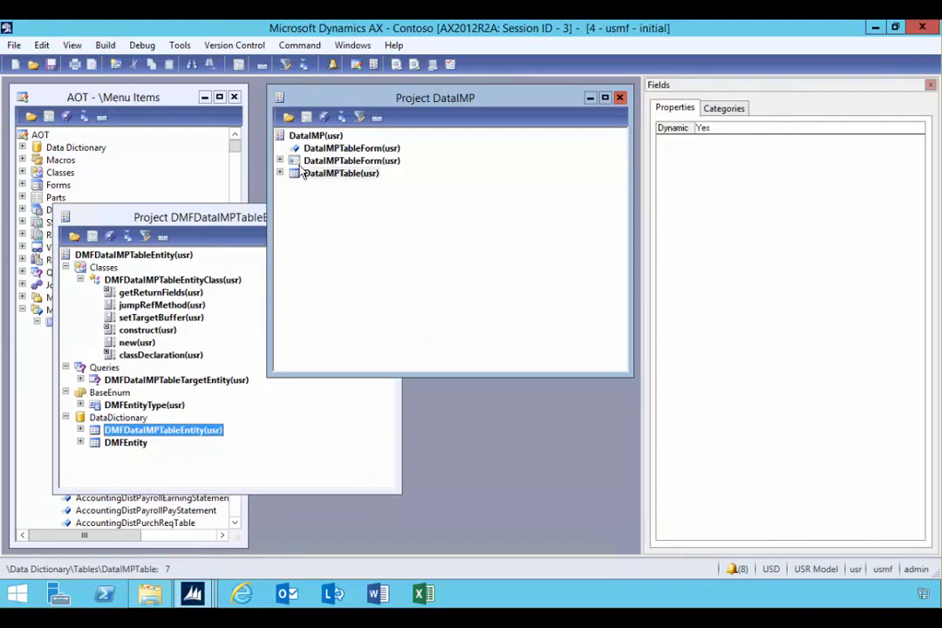
click(324, 160)
right_click(330, 174)
click(347, 180)
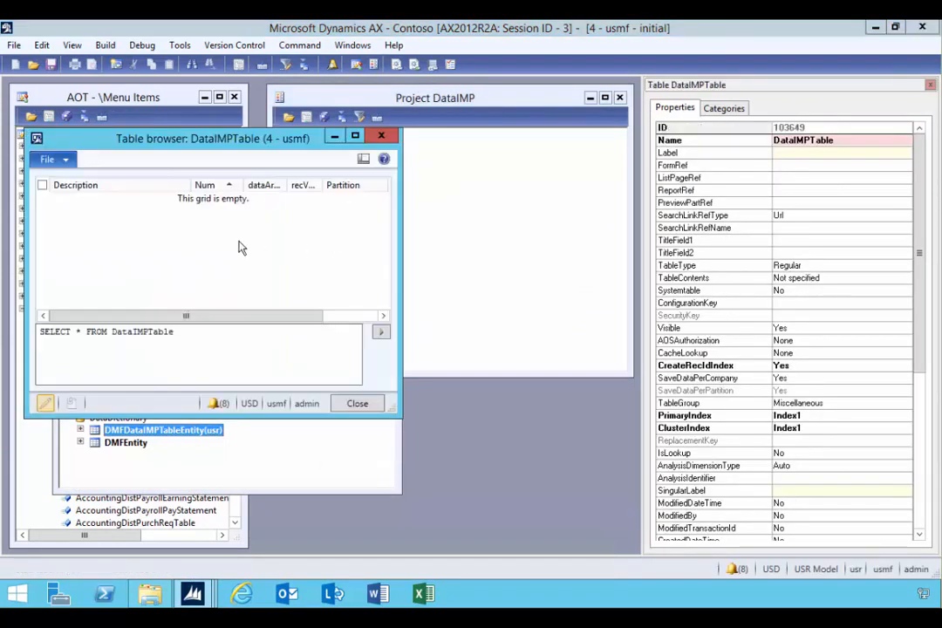
click(389, 138)
mouse_move(192, 594)
click(532, 506)
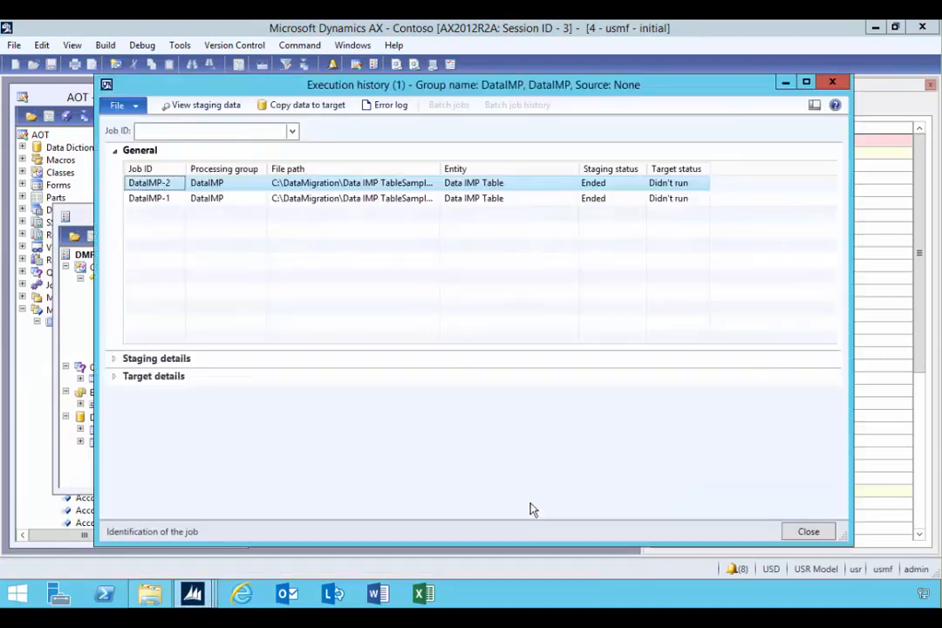
Step: Copy the staging data of job DataIMP-2 to the target for all rows, running it without batch processing
click(307, 106)
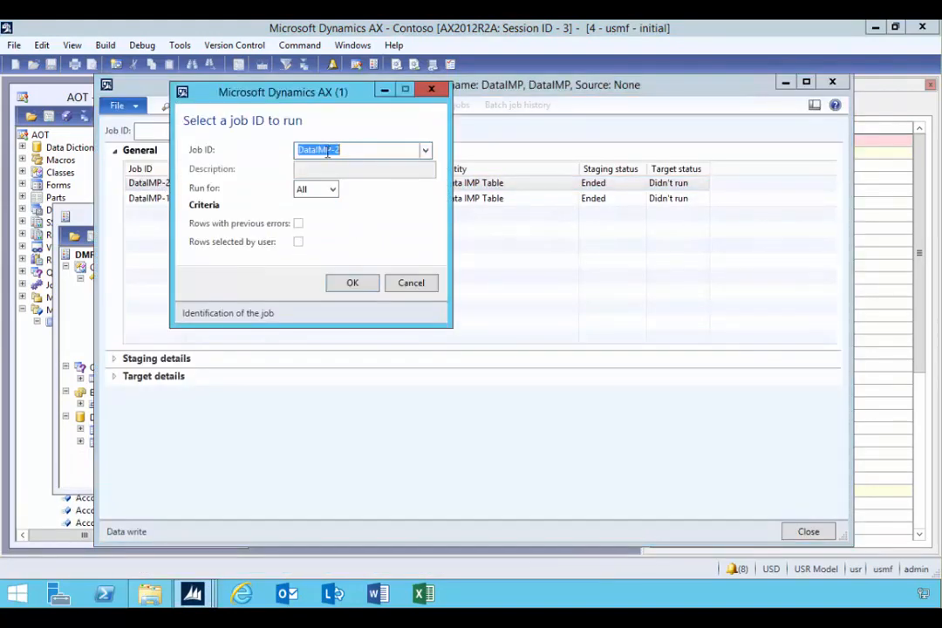
click(354, 291)
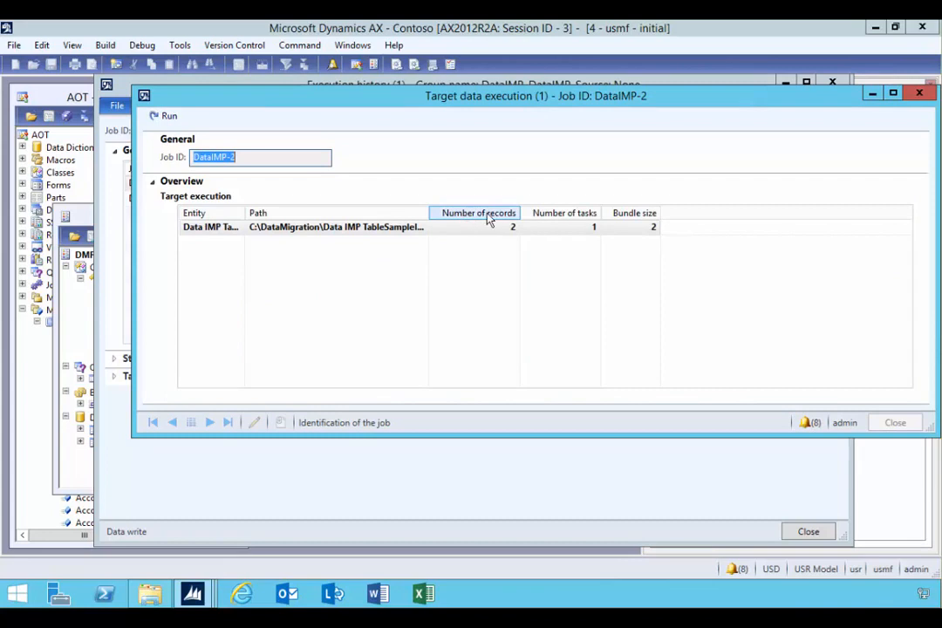
click(162, 117)
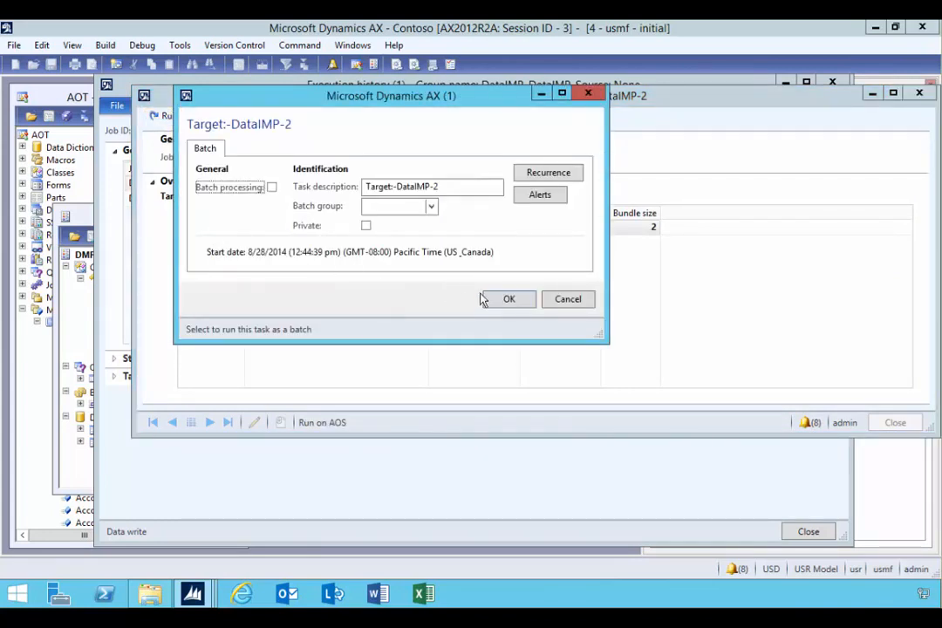
click(507, 299)
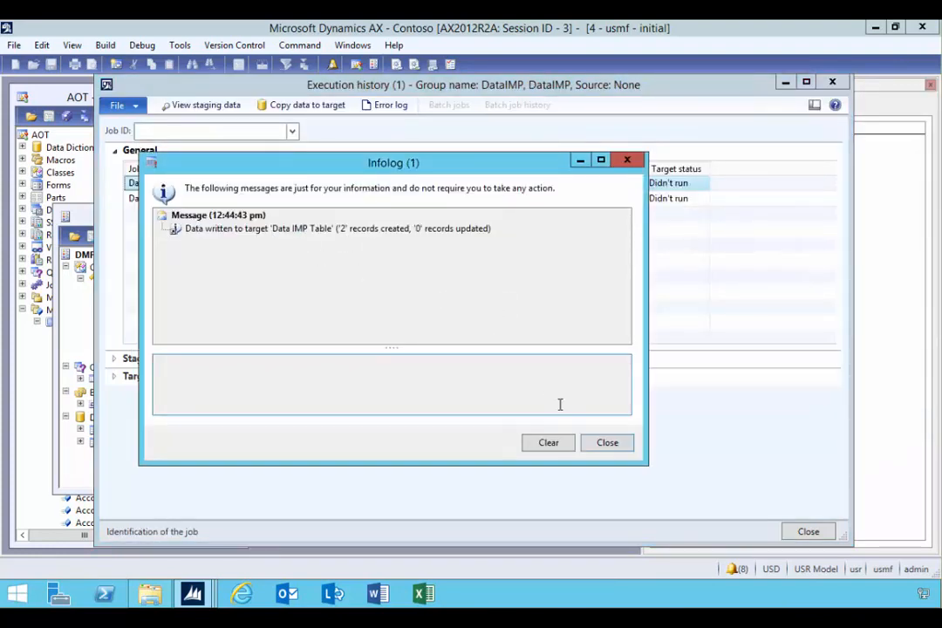
click(606, 443)
Step: Switch to the development workspace and check the records of DataIMPTable from the DataIMP project in the table browser
mouse_move(193, 594)
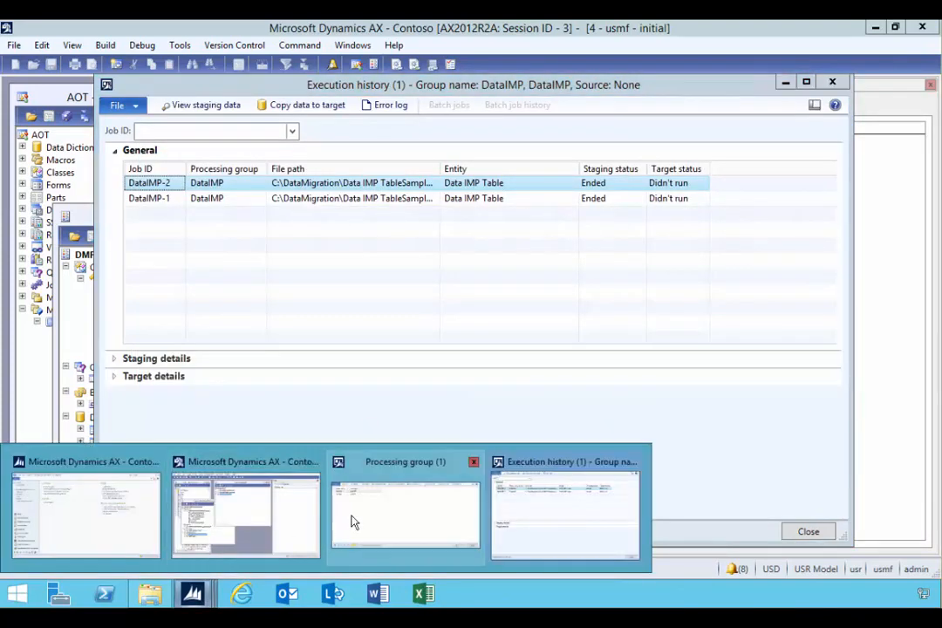
click(261, 510)
right_click(341, 175)
click(341, 269)
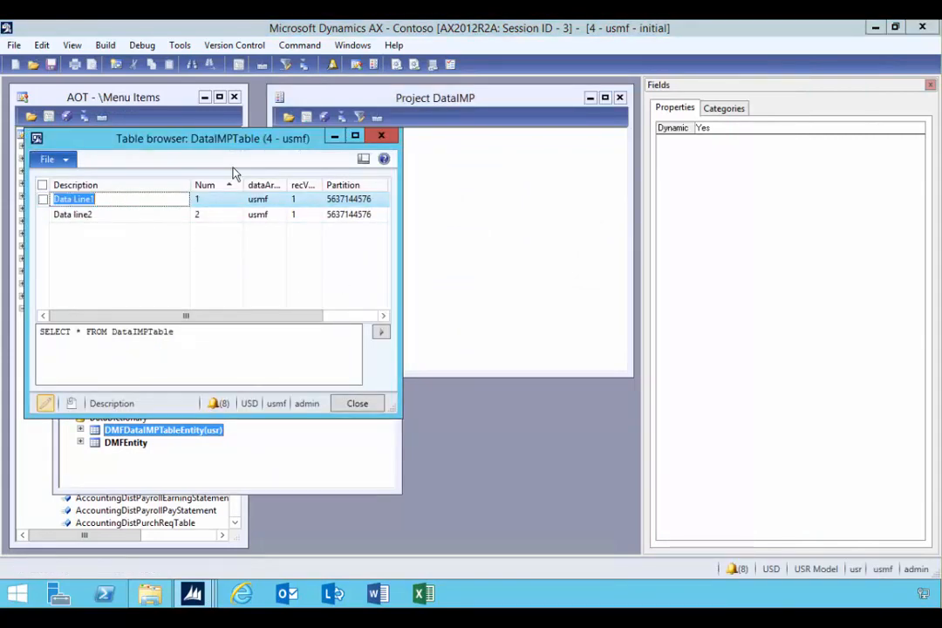
drag(237, 144, 308, 168)
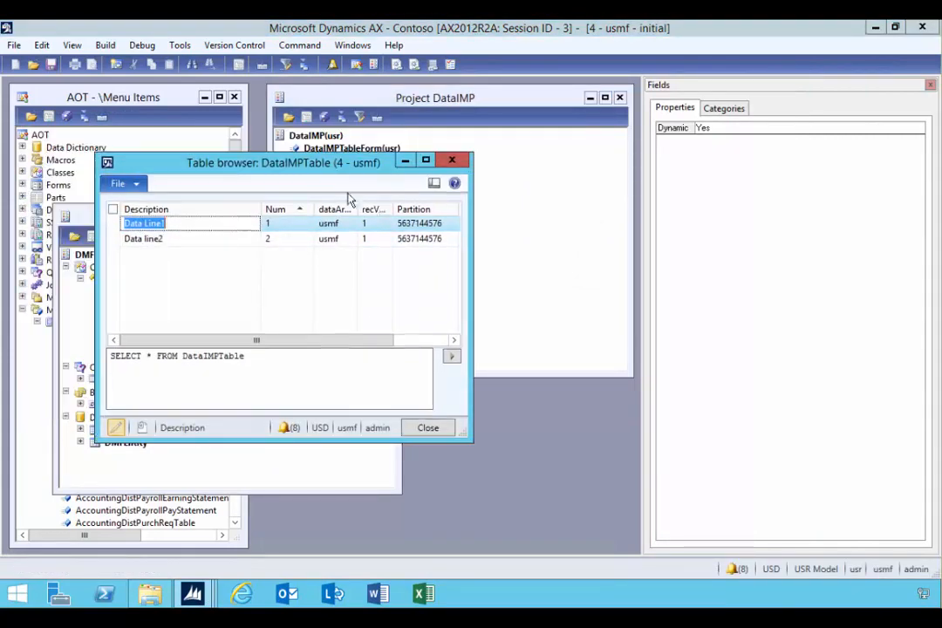
click(452, 164)
Step: Return to the DataIMP execution history and compare the target status of jobs DataIMP-2 and DataIMP-1
mouse_move(216, 593)
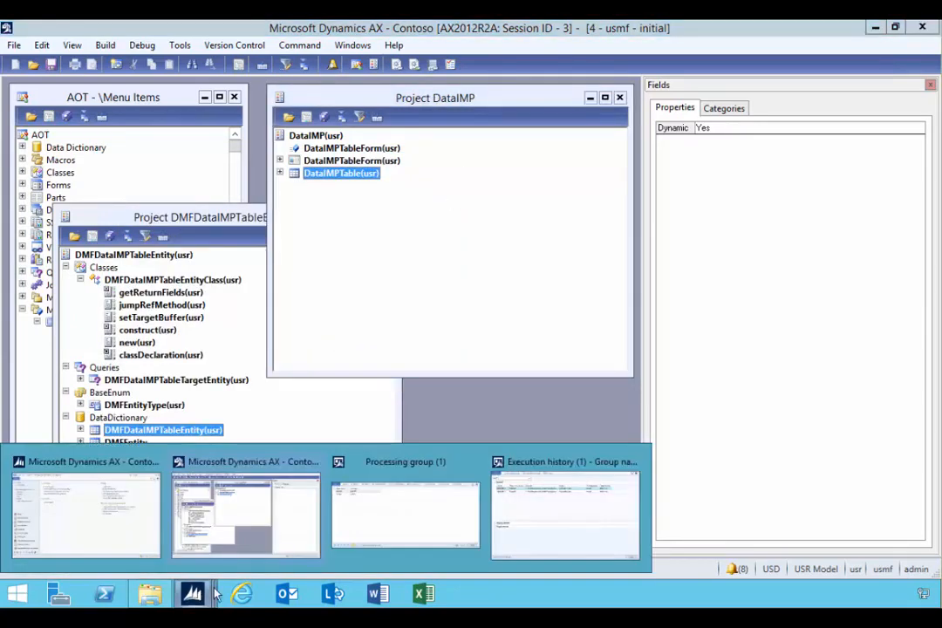
click(567, 515)
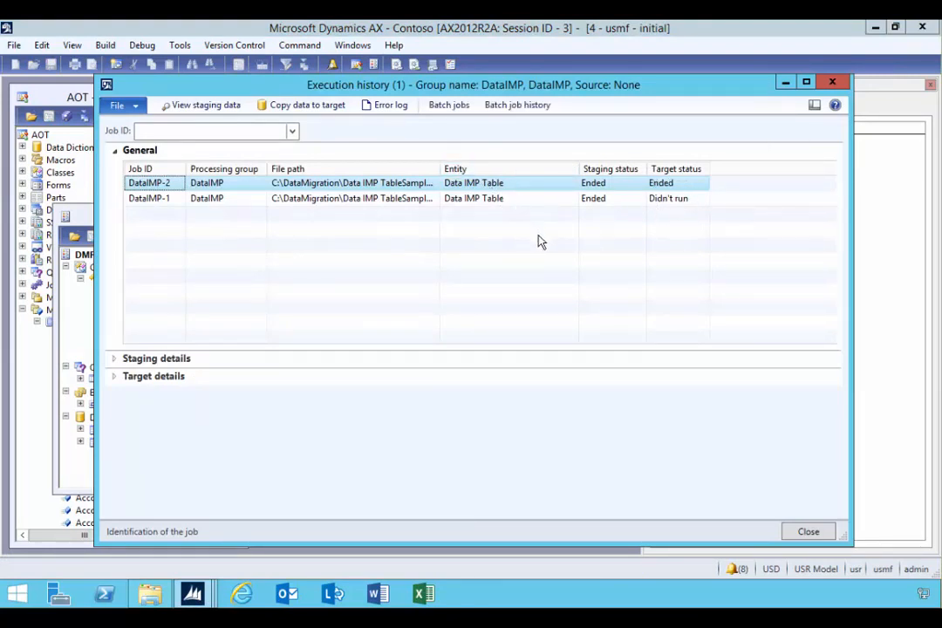
click(427, 199)
key(Up)
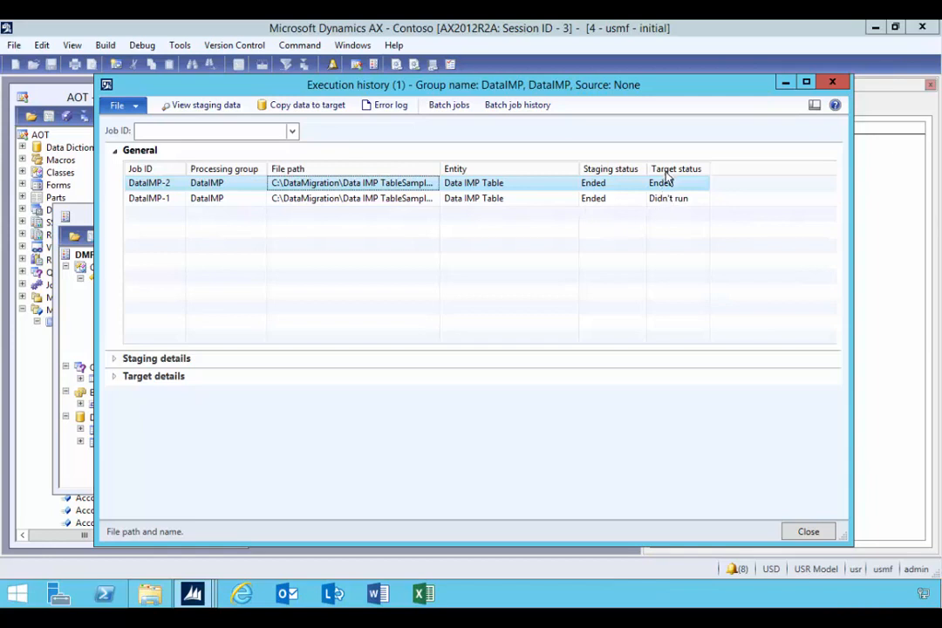
click(670, 200)
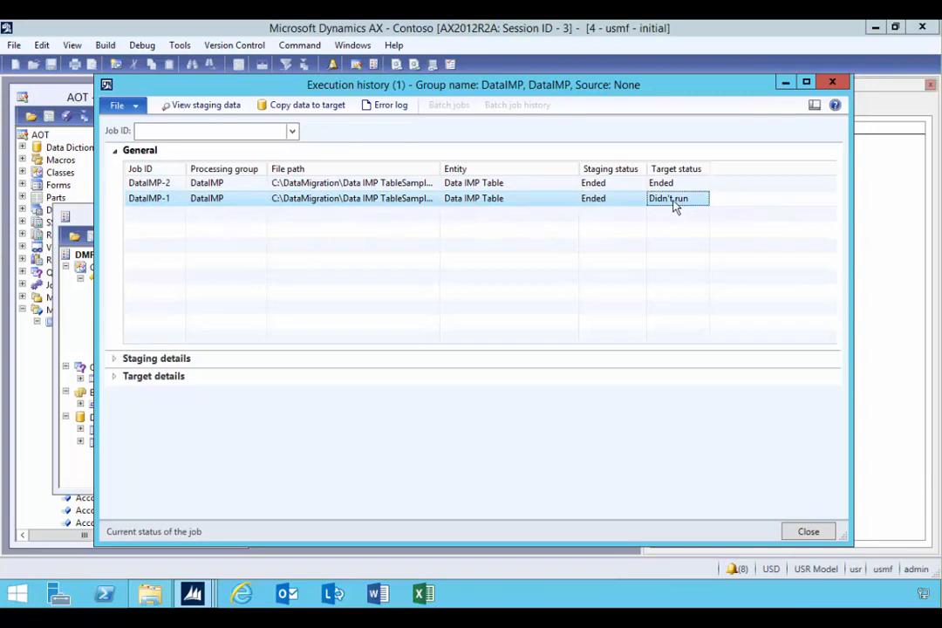
Step: Filter the execution history by job DataIMP-1, and clear the filter to list all jobs again
click(292, 132)
drag(182, 154, 233, 158)
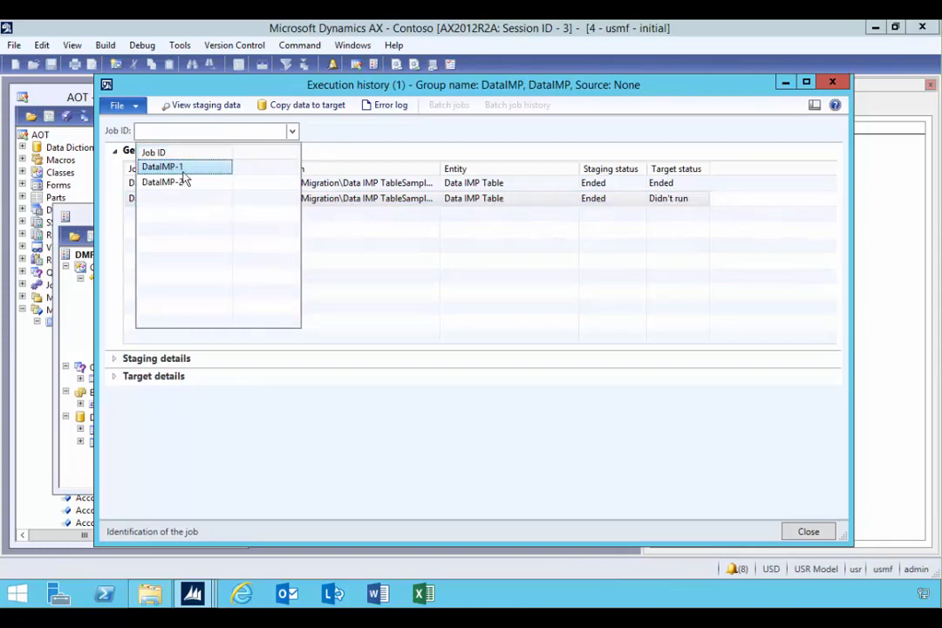
key(Return)
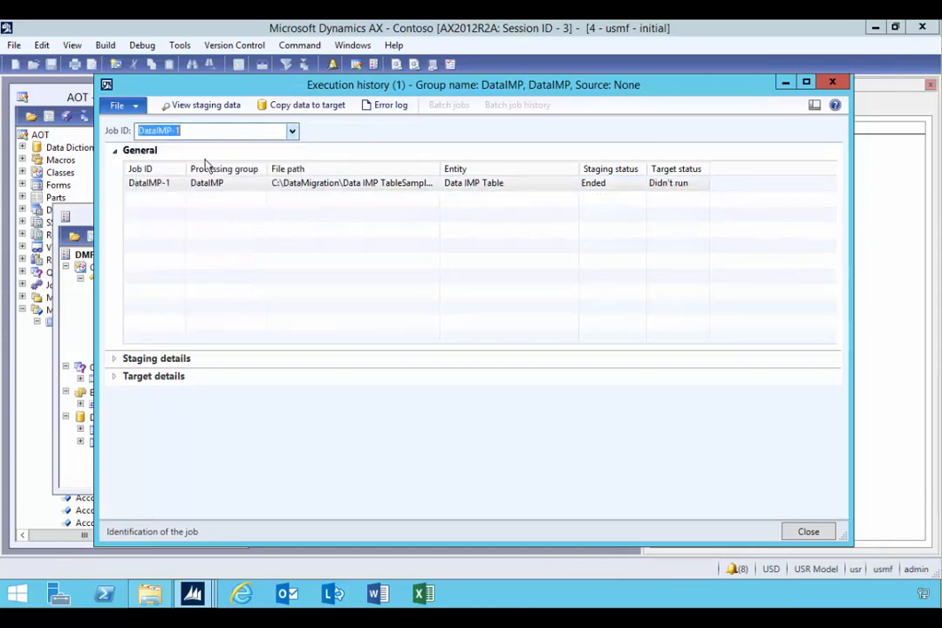
key(BackSpace)
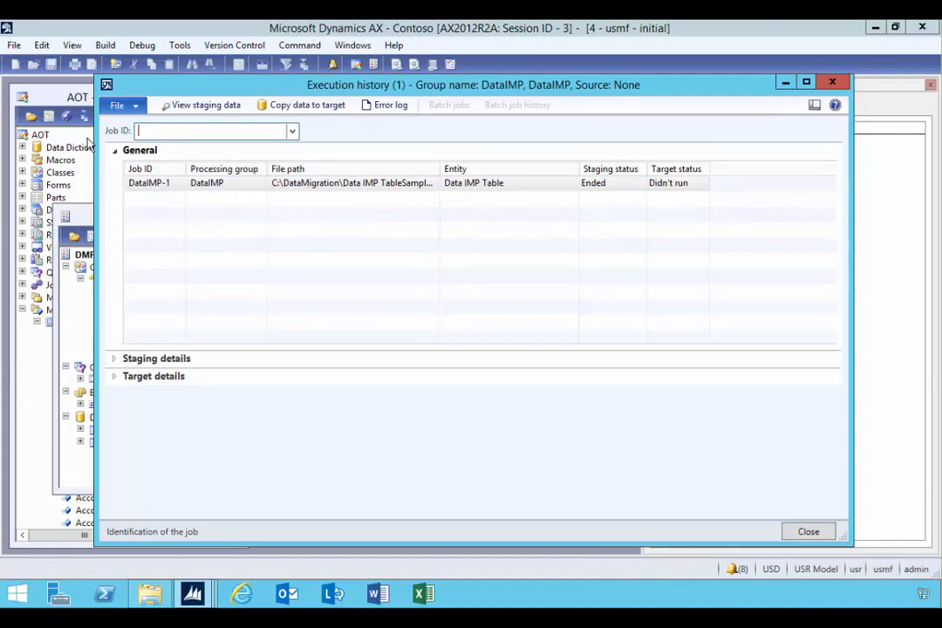
key(Return)
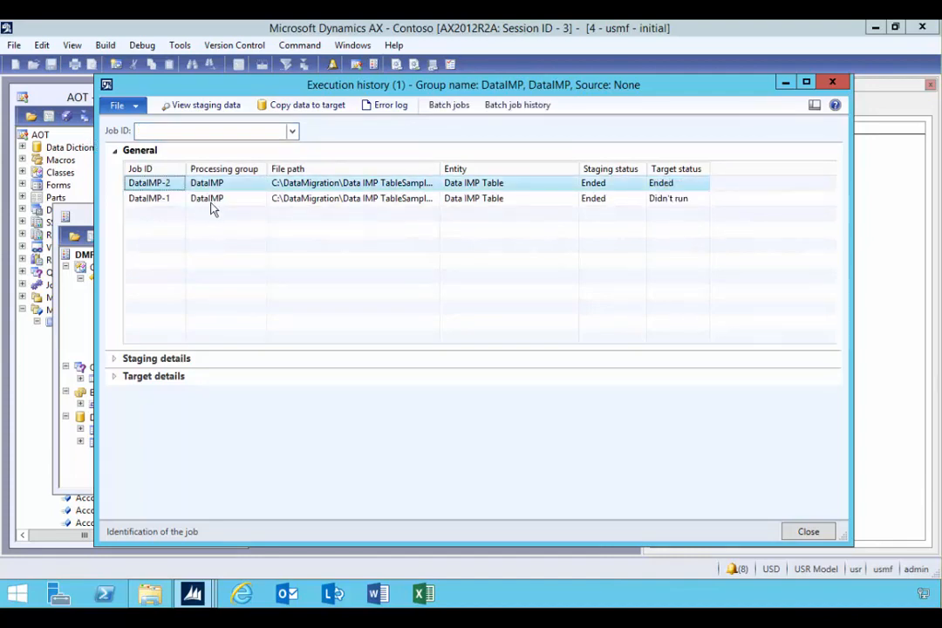
Step: Close the execution history and bring up the processing group list
click(829, 85)
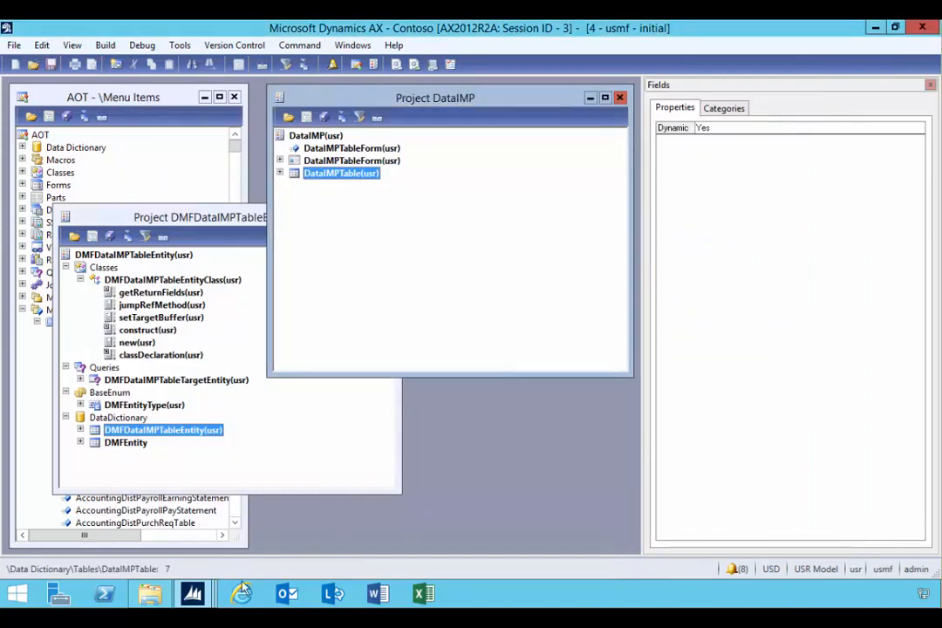
mouse_move(192, 594)
click(368, 513)
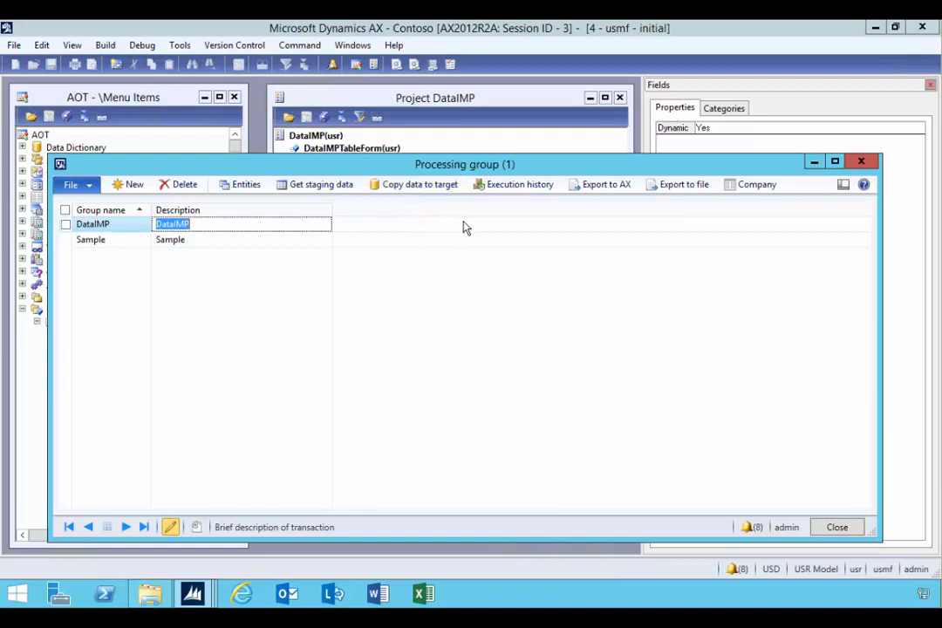
drag(426, 165, 421, 163)
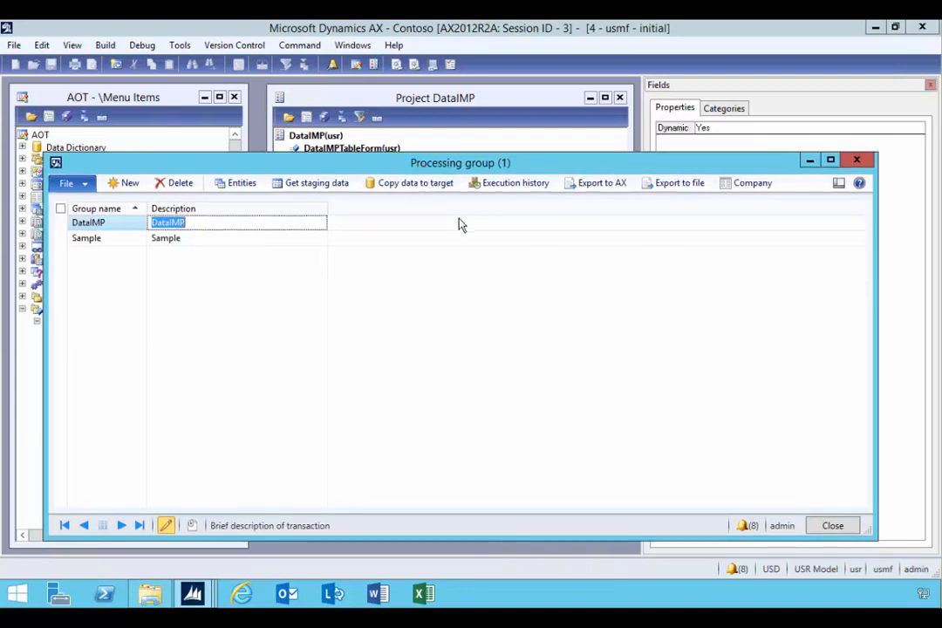
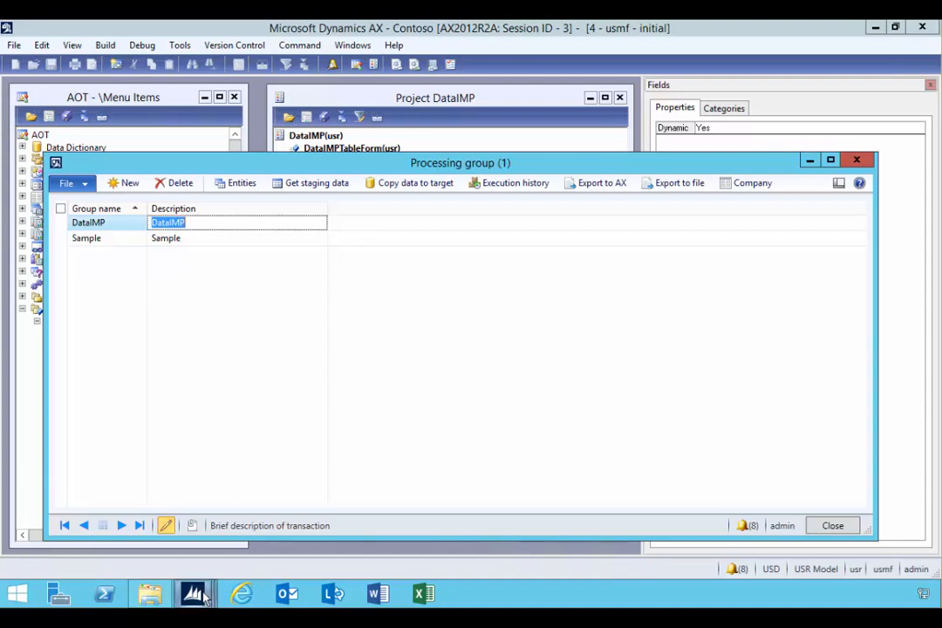
Step: Add a target entity of type Table named "Data IMP Direct Table" from the data import export framework setup
mouse_move(193, 594)
click(128, 538)
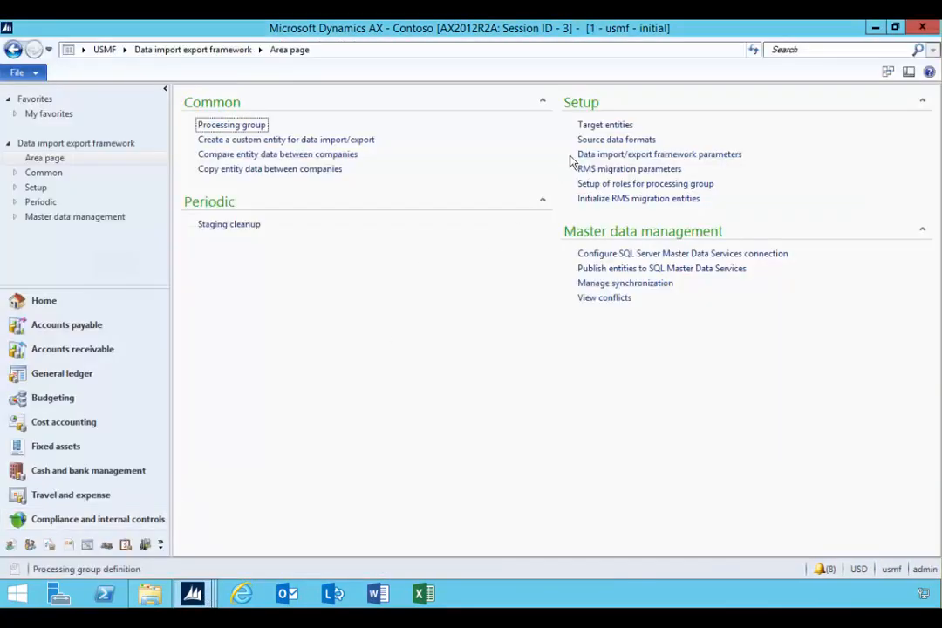
click(587, 126)
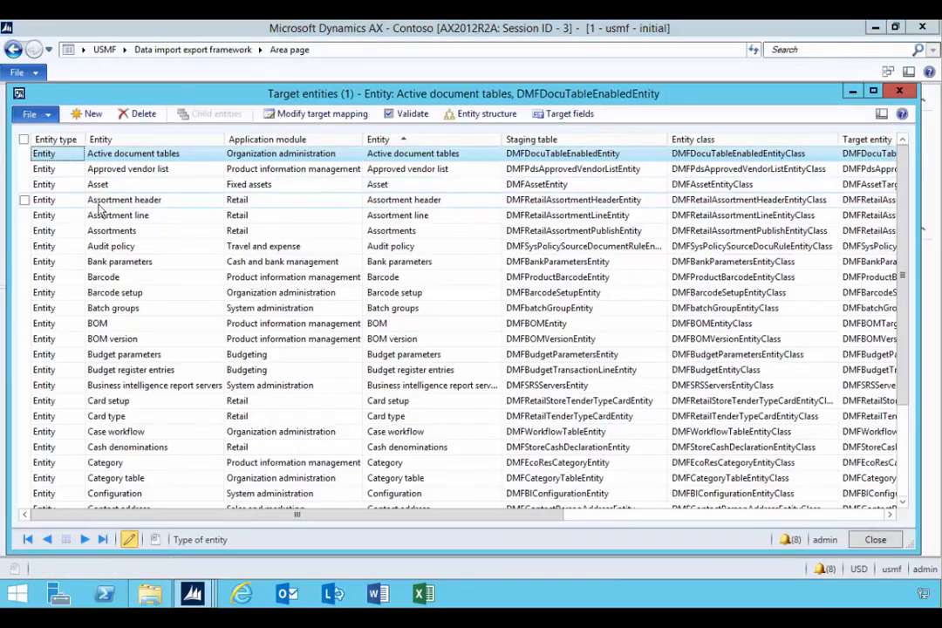
click(92, 114)
click(77, 153)
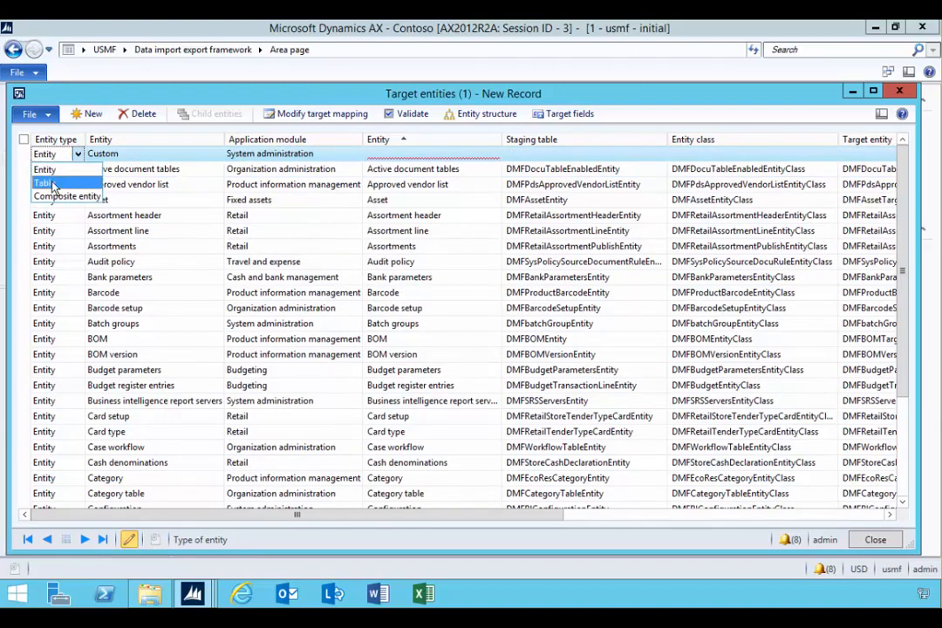
click(53, 184)
click(403, 157)
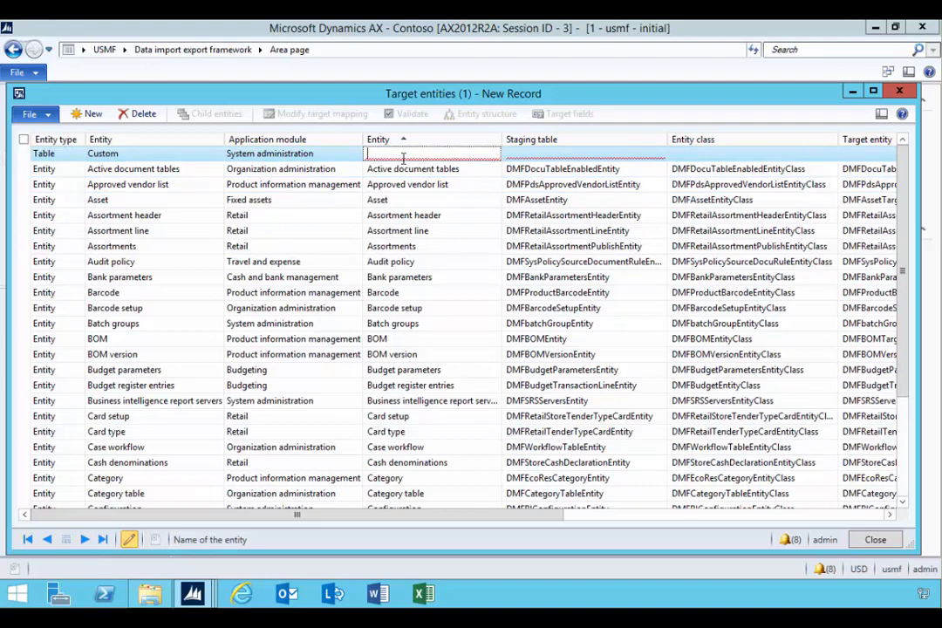
text(Data IMP Table)
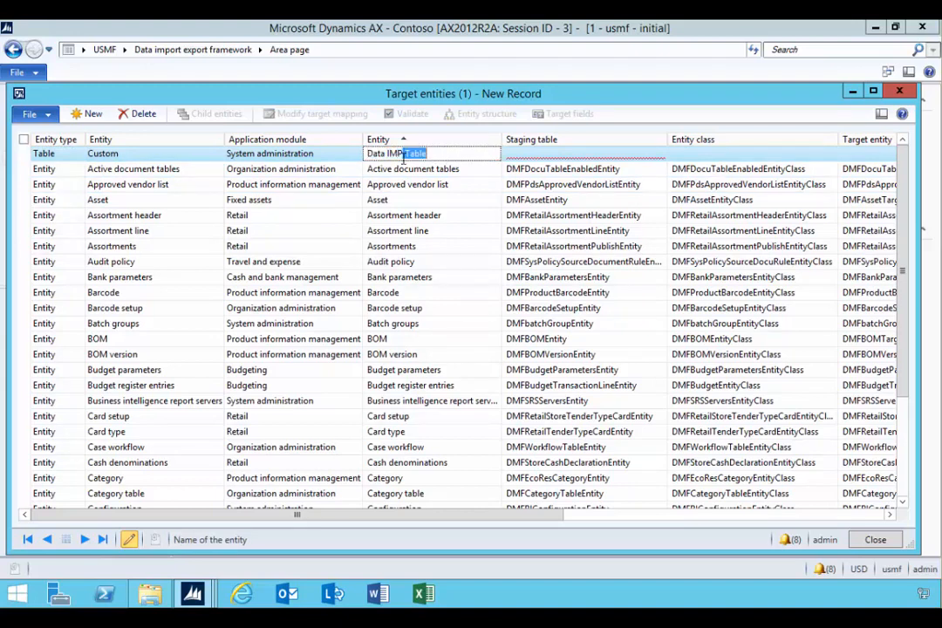
text(Direct)
key(Tab)
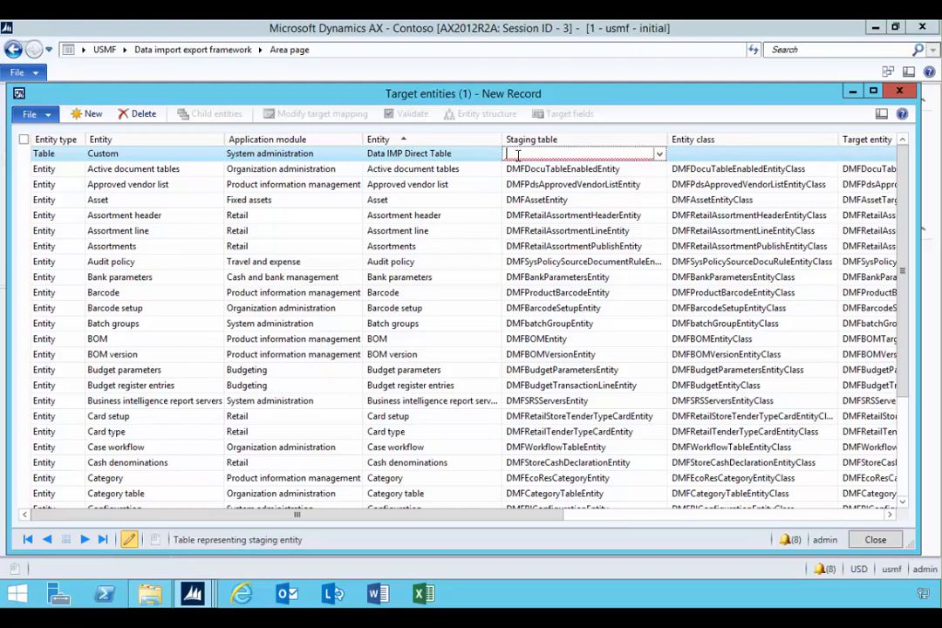
Step: Check the table's name in the DataIMP project and set the new entity's staging table to DataIMPTable
mouse_move(192, 593)
click(239, 516)
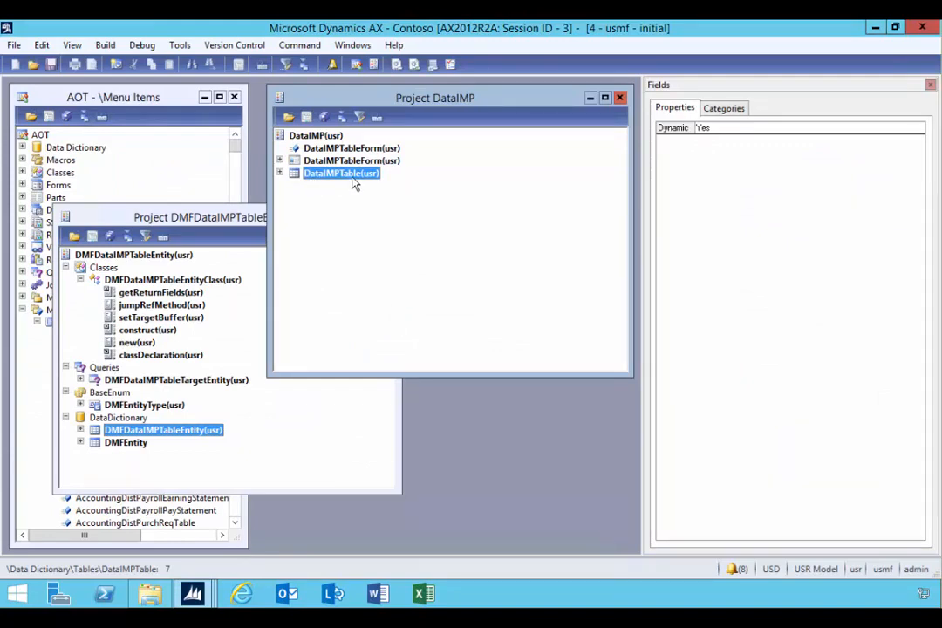
mouse_move(193, 594)
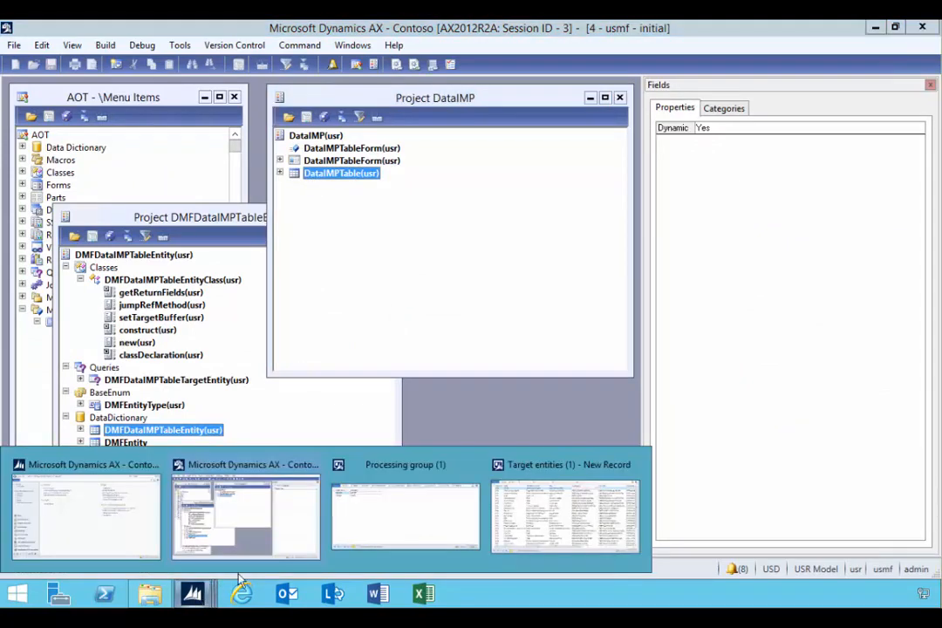
click(580, 511)
click(658, 157)
text(DataIMPTable)
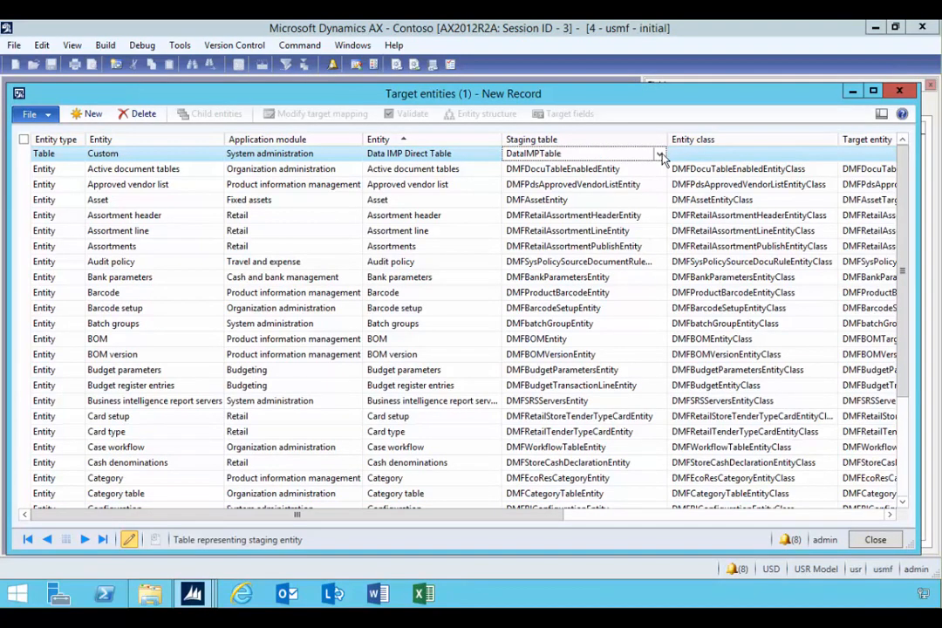
key(Tab)
Step: Leave the new entity's entity class and target entity blank, and close the target entities list
click(667, 157)
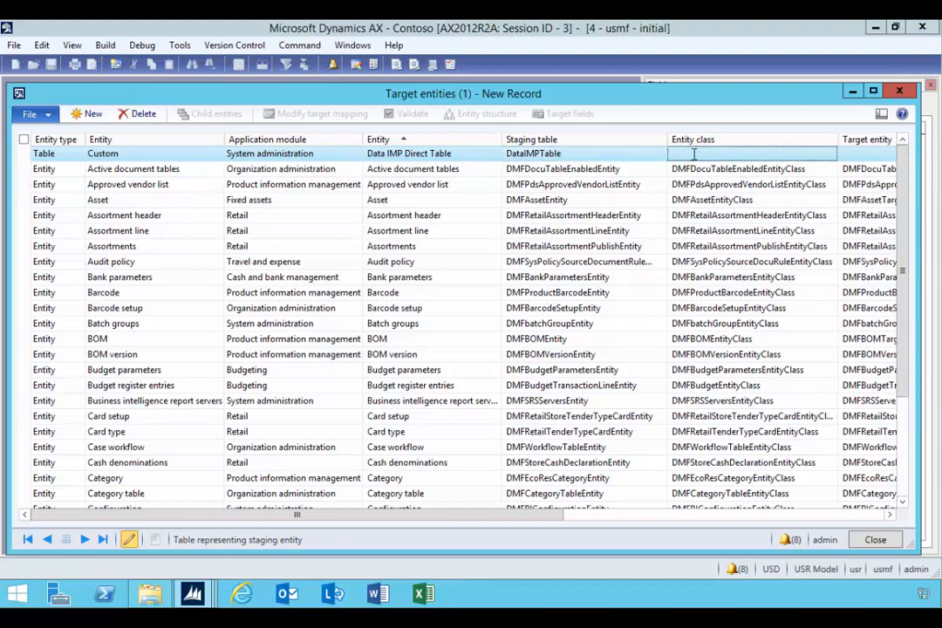
drag(559, 515, 626, 514)
click(810, 157)
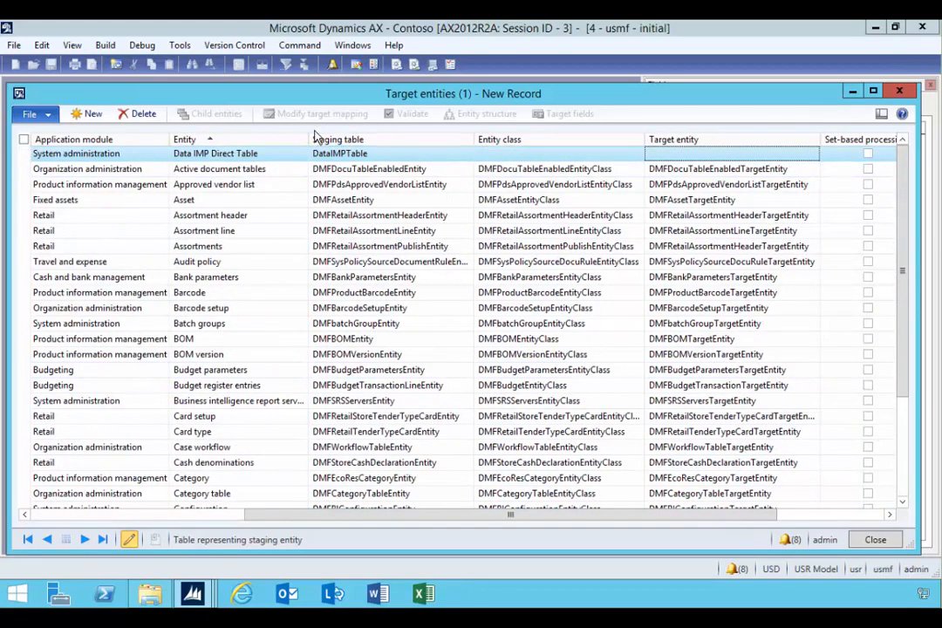
click(335, 155)
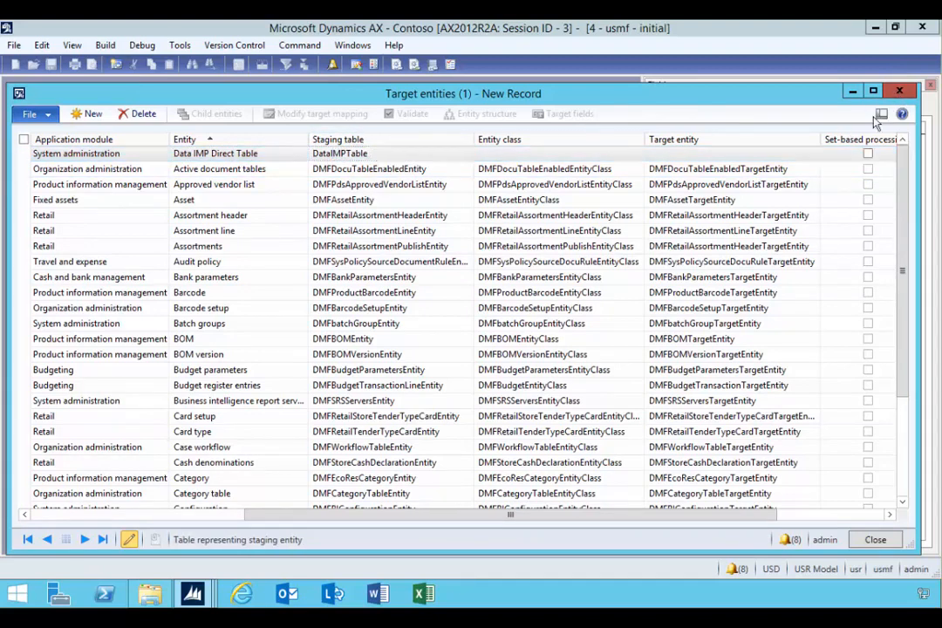
click(899, 92)
Step: Create a processing group named DATAIMPTable with the description "Dataimp Table" and save it
mouse_move(192, 600)
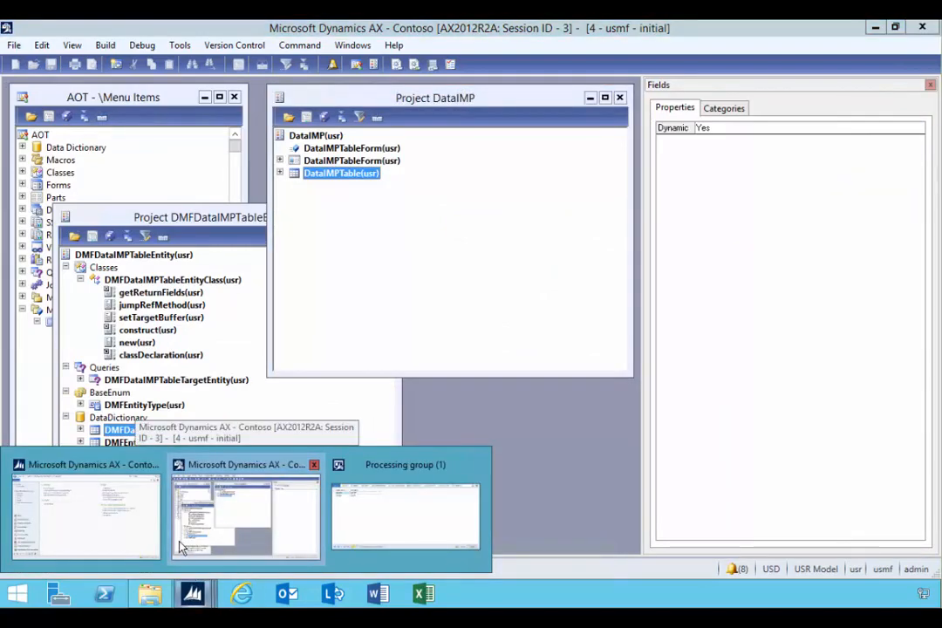
click(126, 533)
click(225, 129)
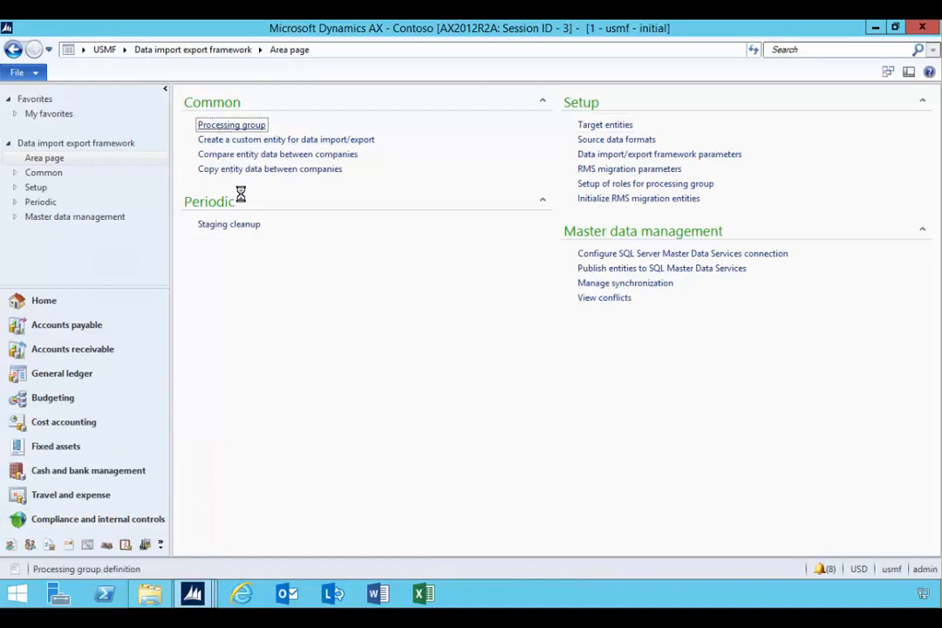
click(127, 191)
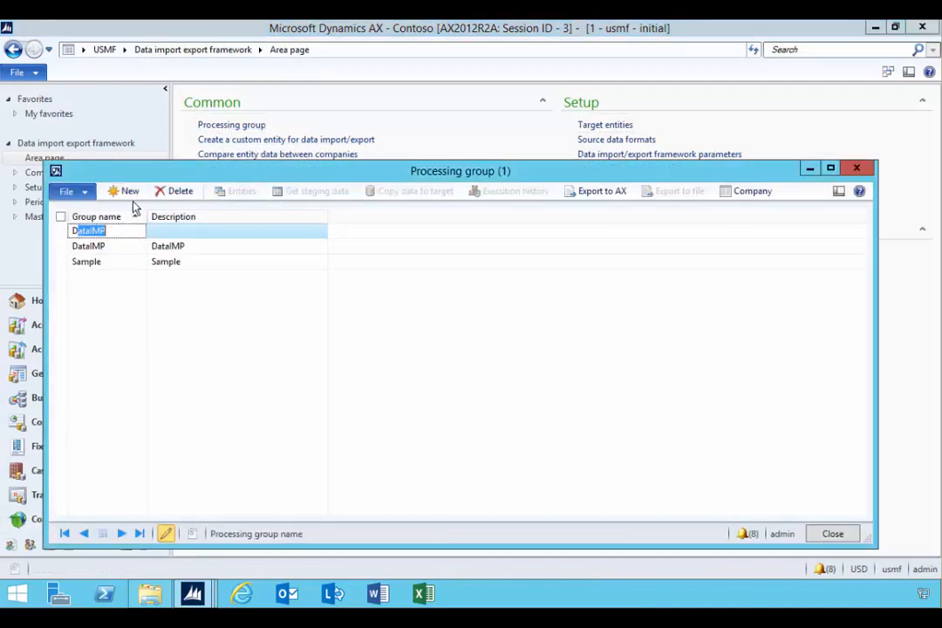
text(DATAIMPTable)
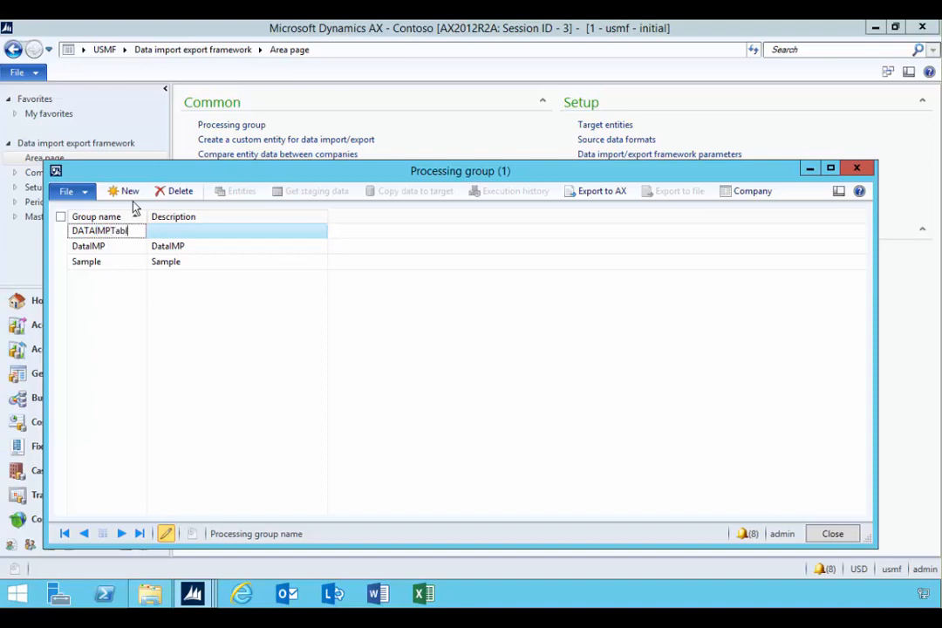
key(Tab)
text(Data)
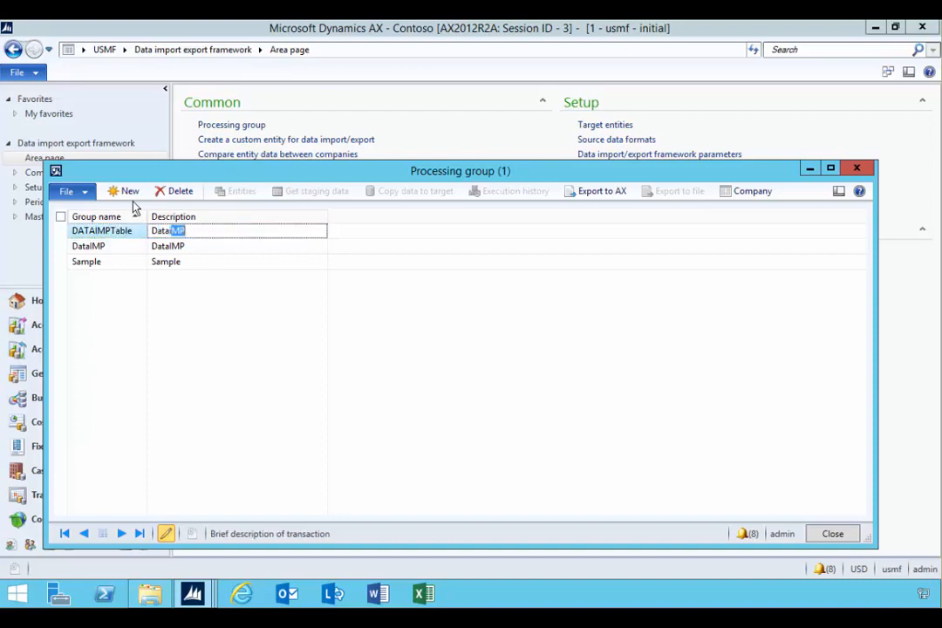
text(imp Table)
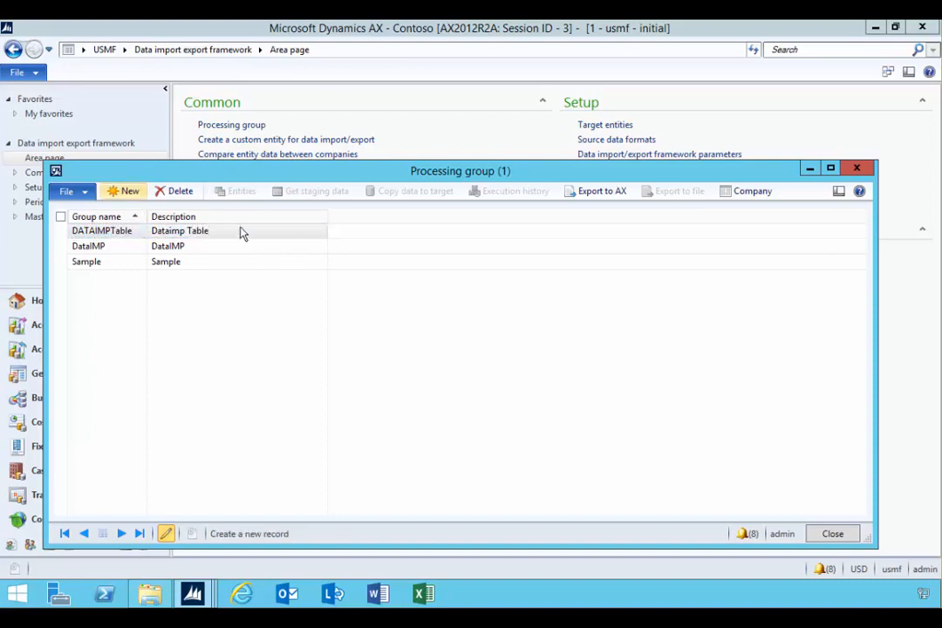
key(ctrl+s)
Step: Add the Data IMP Direct Table entity to the DATAIMPTable processing group with CSVs as its source data format
click(233, 192)
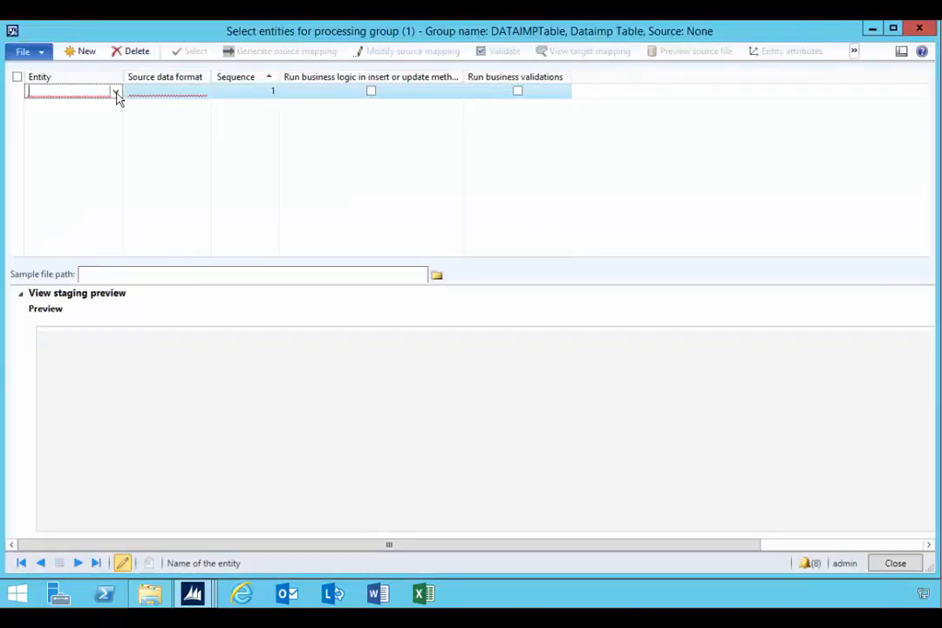
click(116, 92)
scroll(174, 206, down, 7)
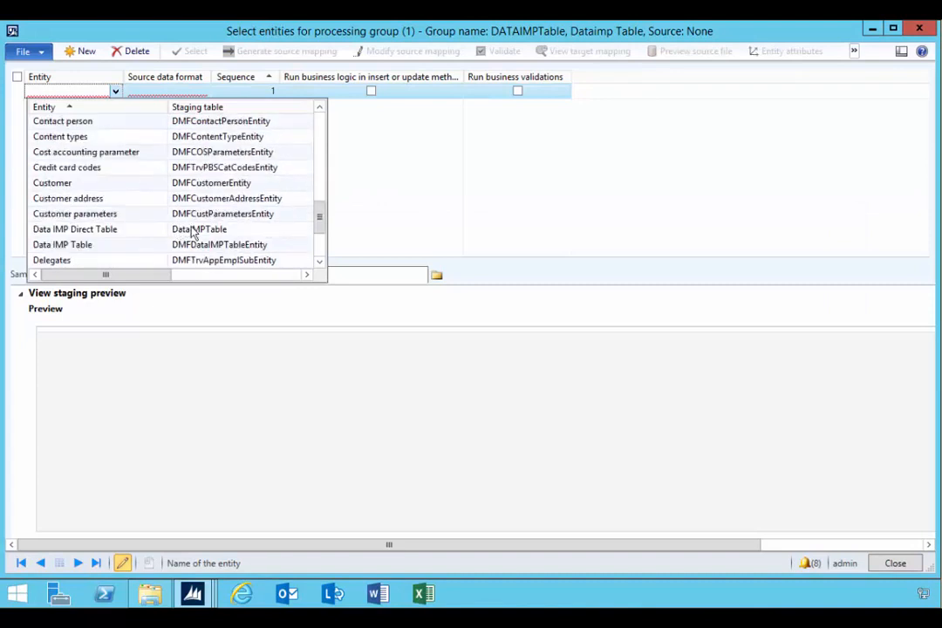
scroll(203, 232, down, 1)
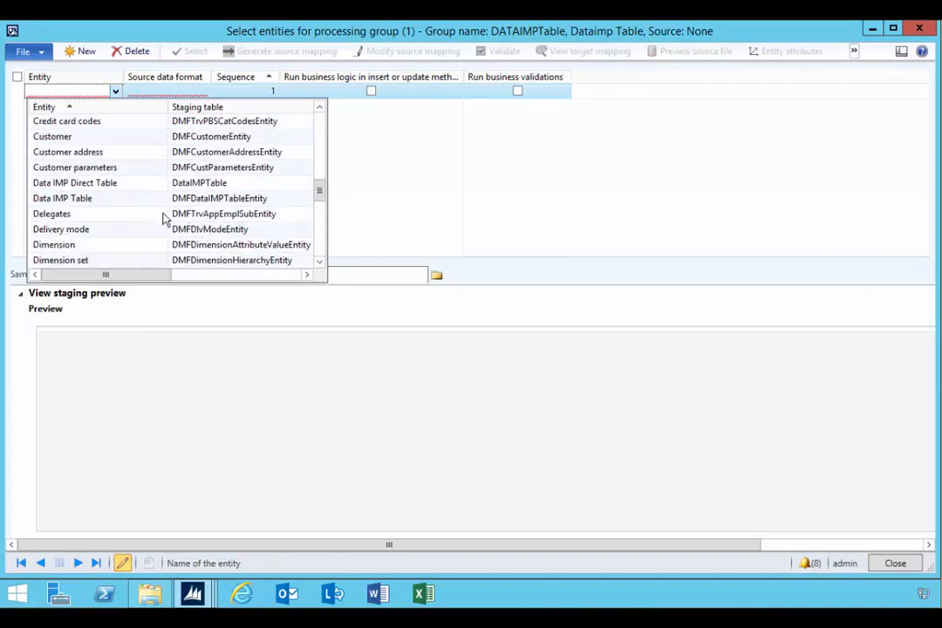
click(93, 184)
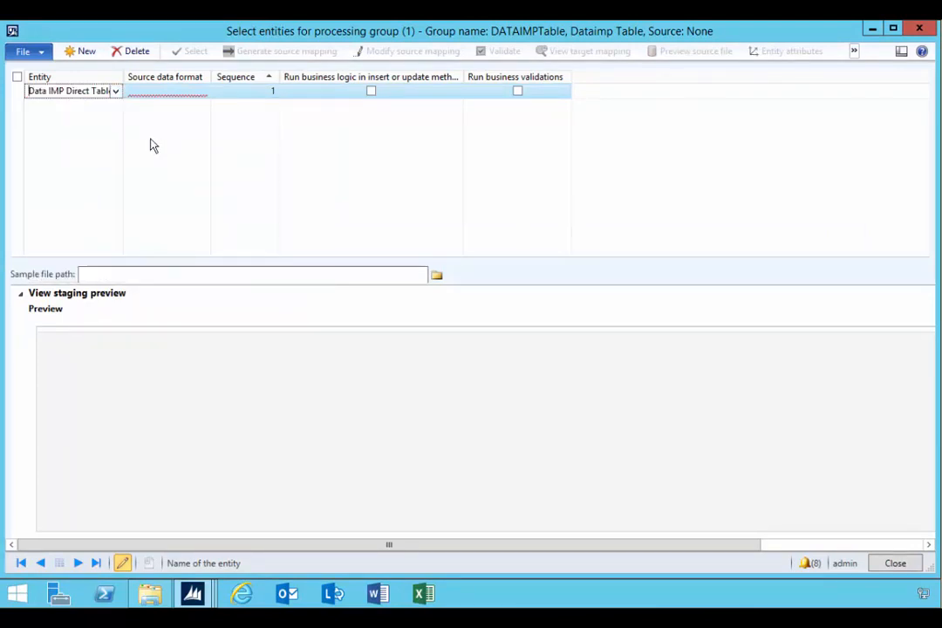
click(203, 92)
click(204, 93)
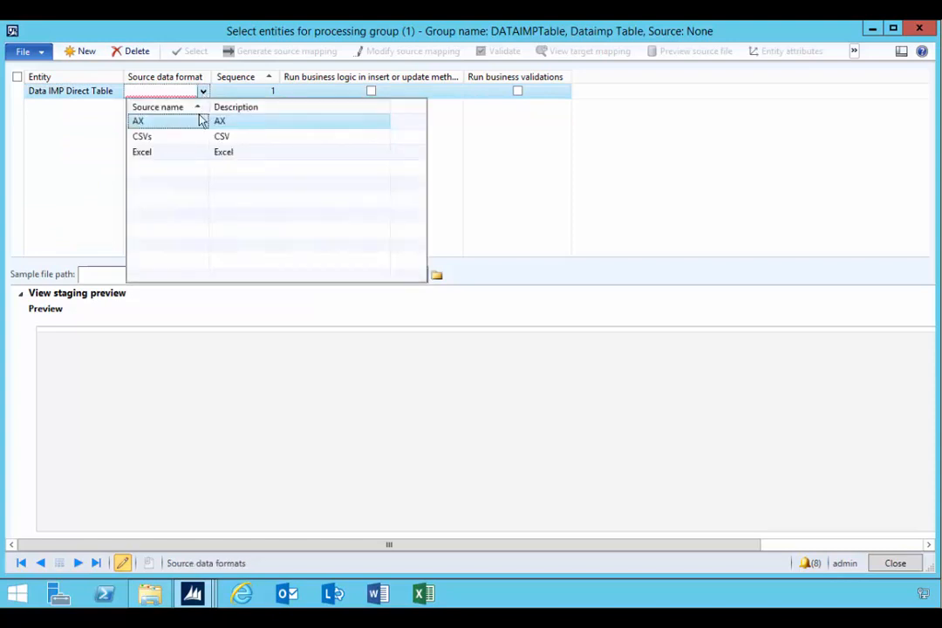
click(150, 140)
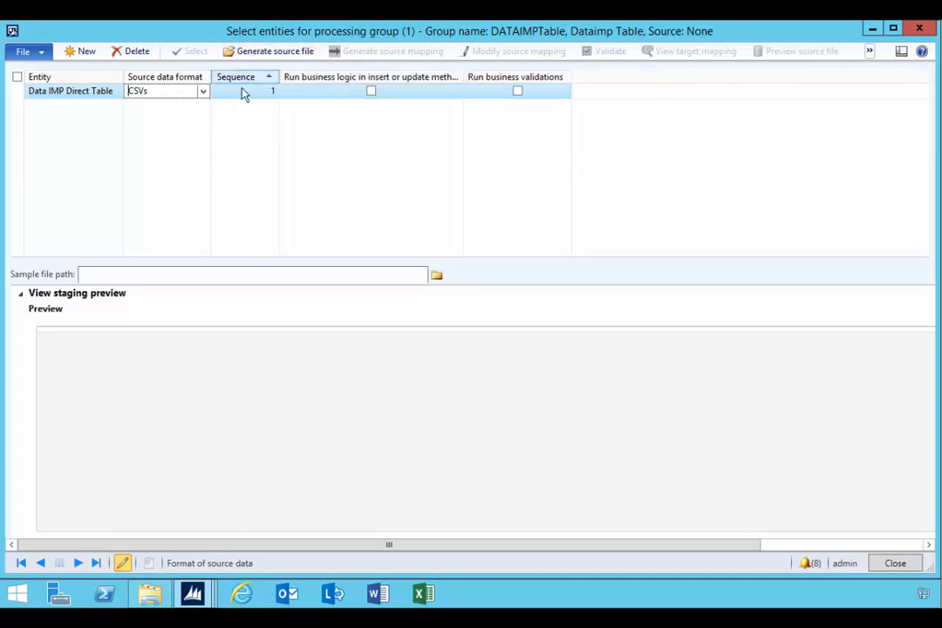
Step: Change the rows in the Data IMP TableSampleImport text file to 3,"Data Line3" and 4,"Data line4", and save it
click(150, 594)
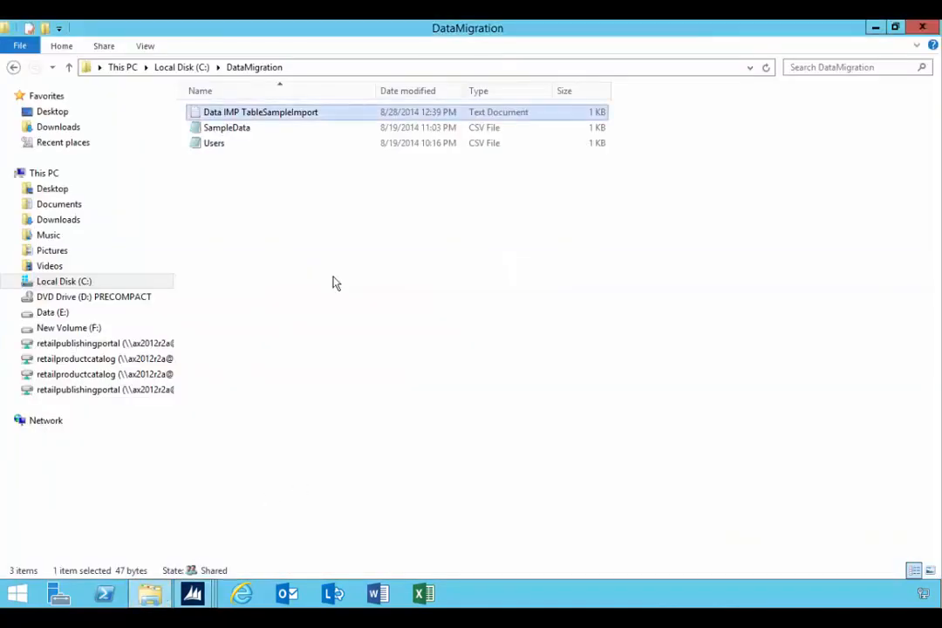
double_click(266, 116)
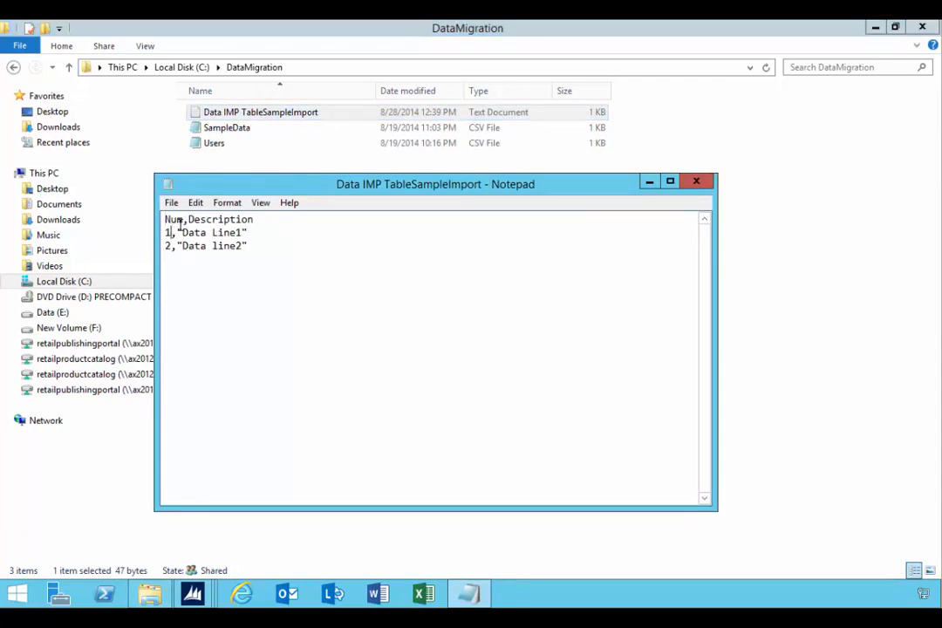
key(BackSpace)
text(3)
key(Down)
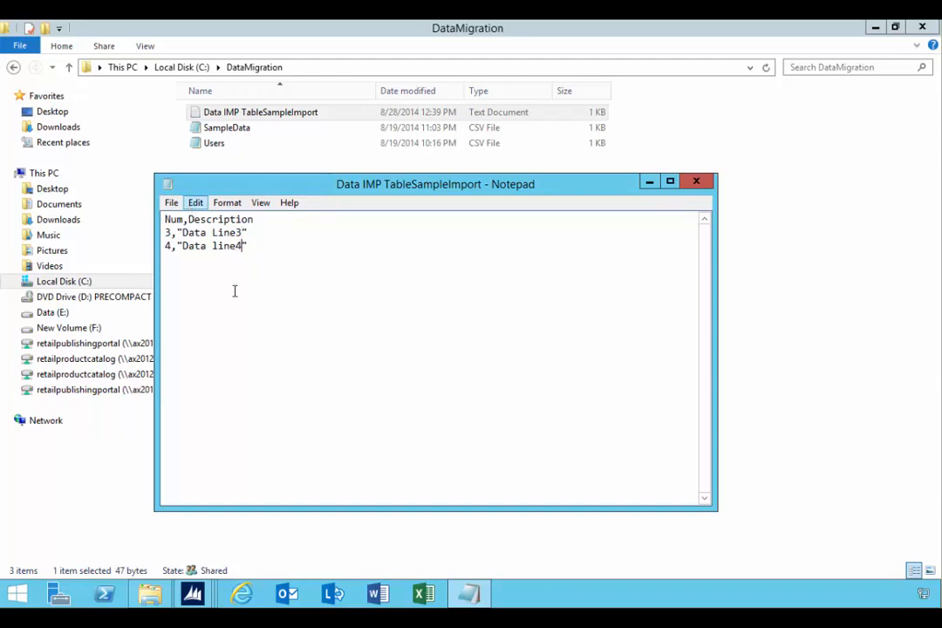
click(696, 181)
click(436, 321)
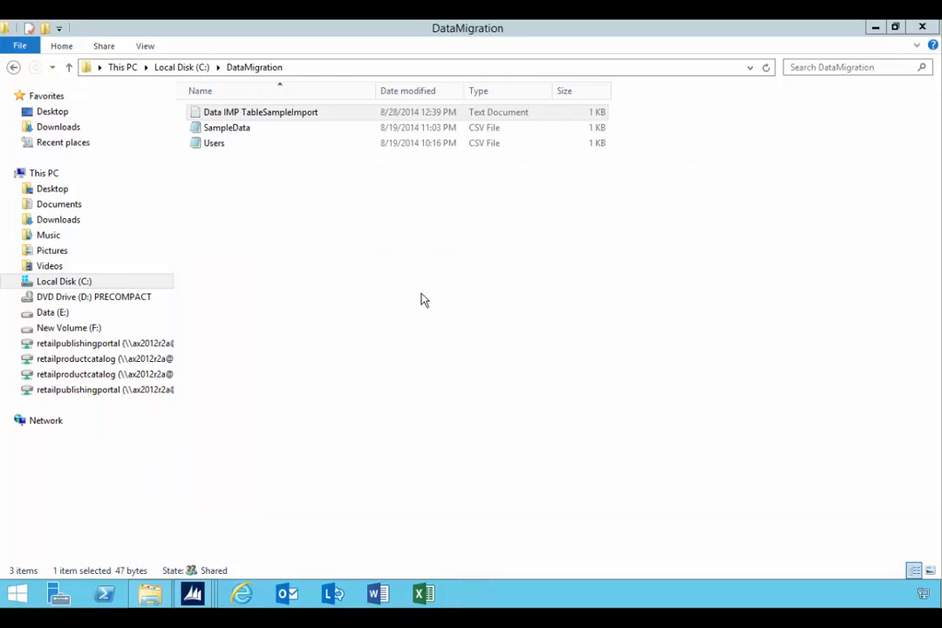
Step: Set the entity's sample file path to Data IMP TableSampleImport.txt in C:\DataMigration
mouse_move(191, 593)
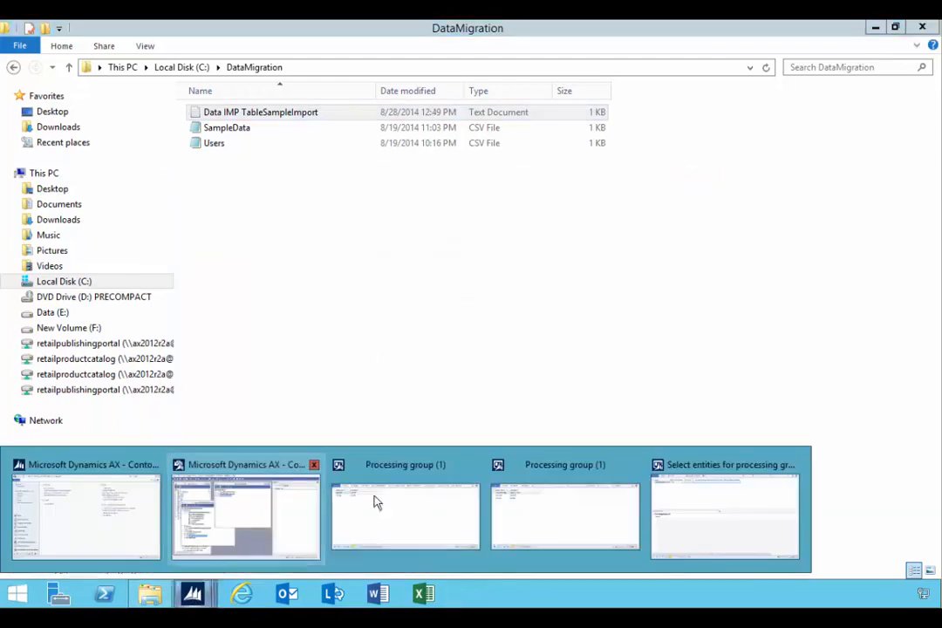
click(666, 478)
click(436, 273)
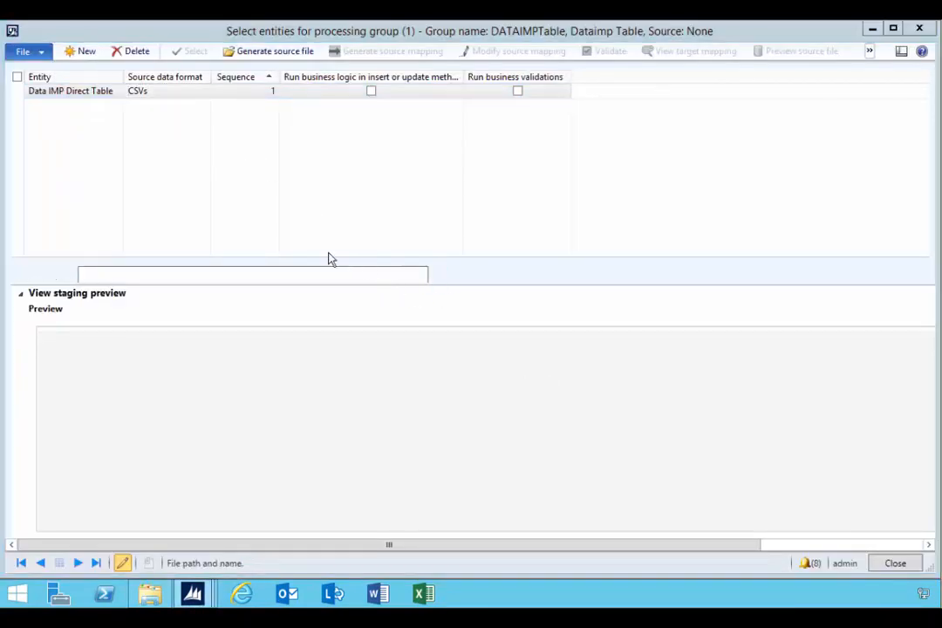
click(262, 369)
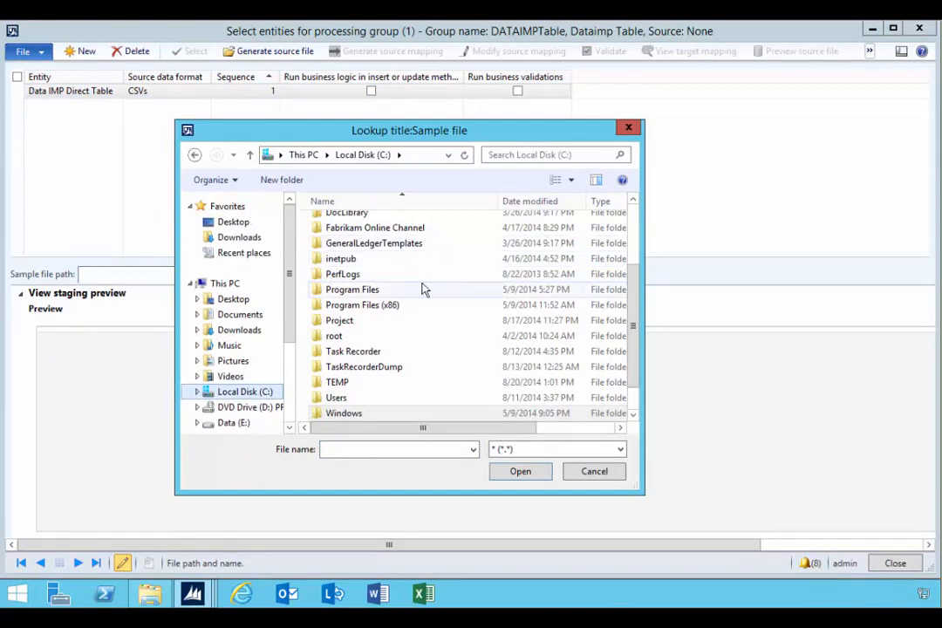
scroll(628, 237, up, 3)
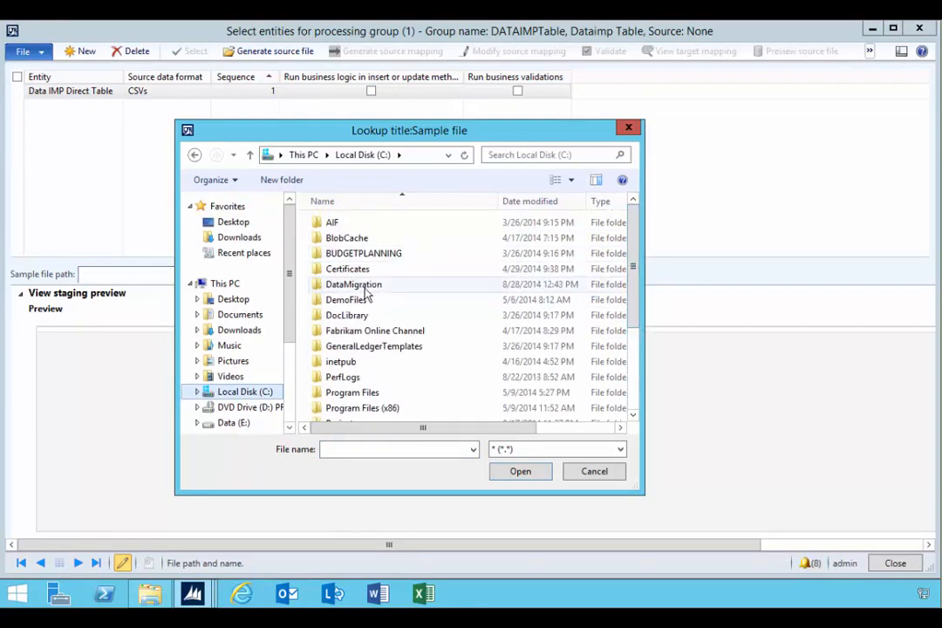
click(354, 284)
double_click(348, 224)
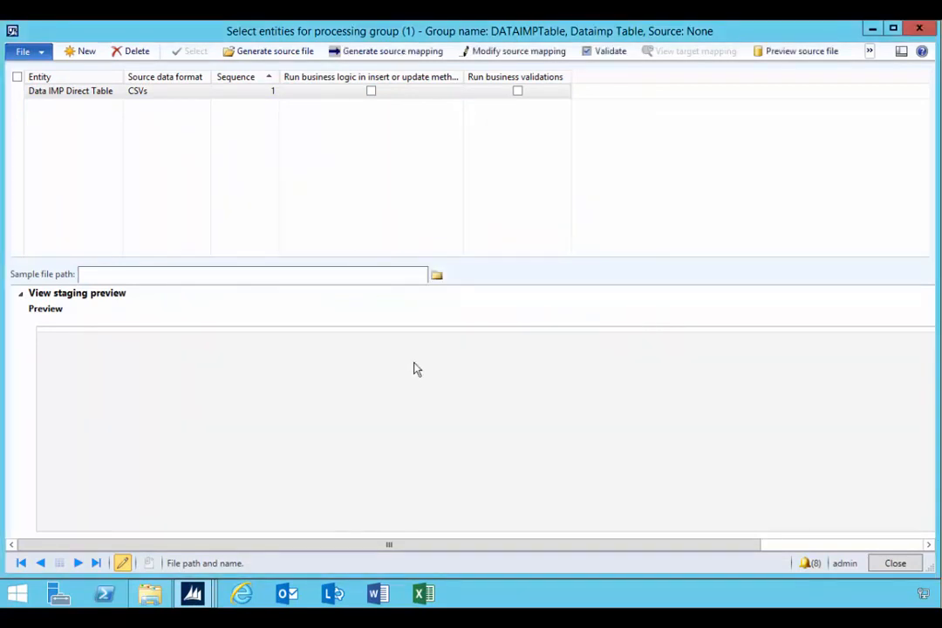
Step: Generate the source mapping for Data IMP Direct Table and review how the source fields map to the target
click(388, 55)
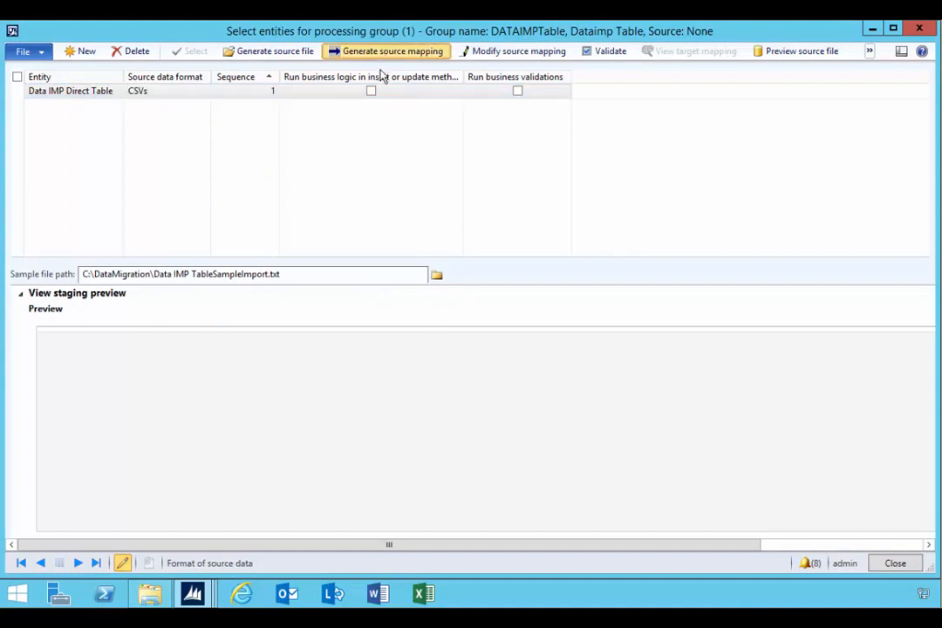
click(607, 442)
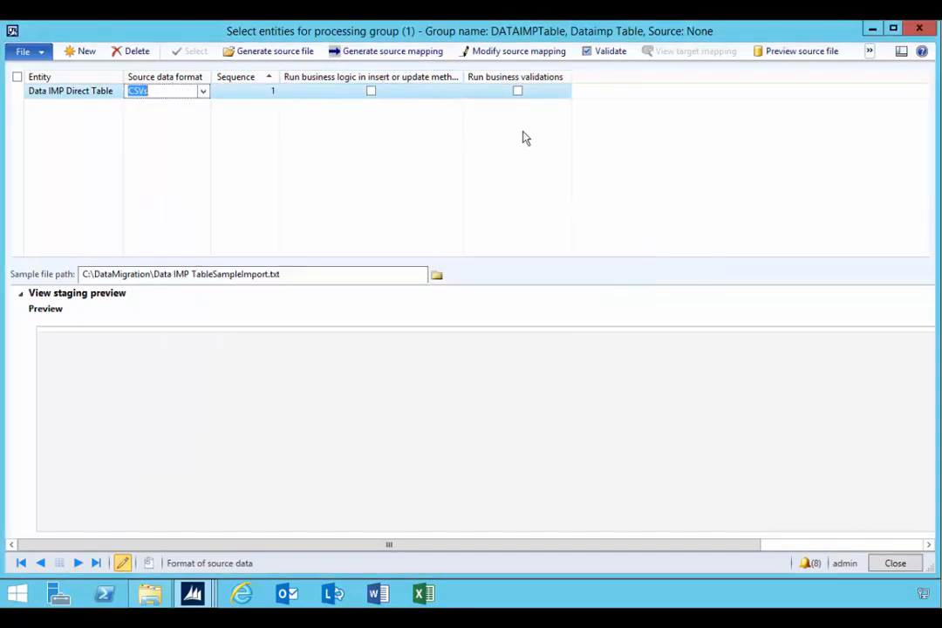
click(508, 54)
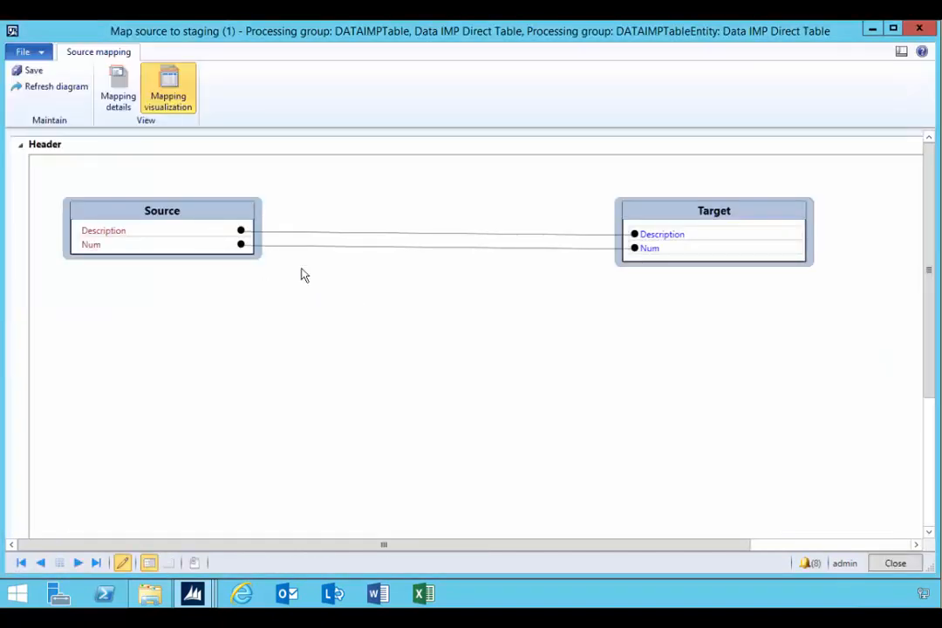
click(917, 30)
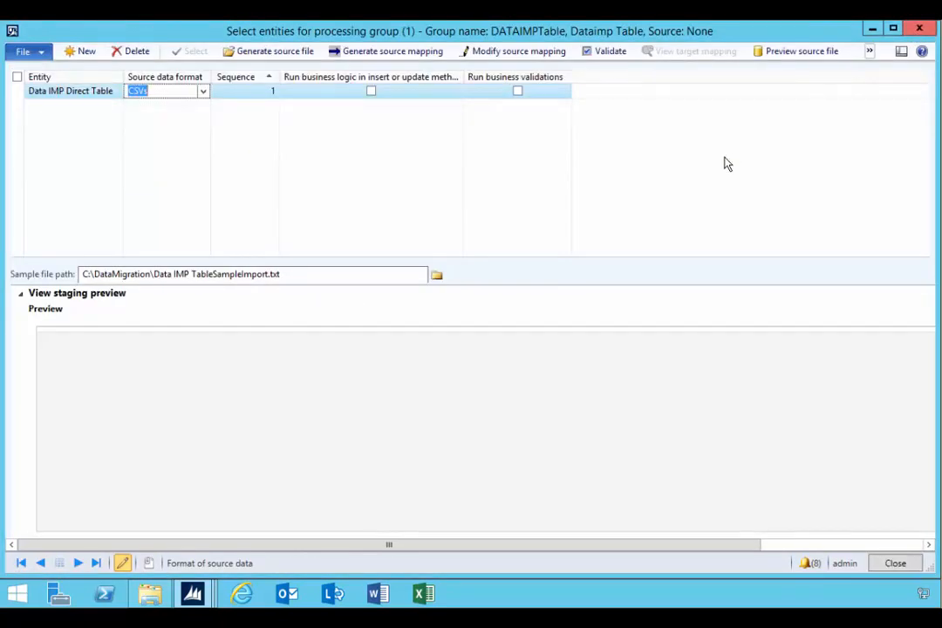
Step: Preview the source file's rows, close the entity selection and return to the processing group list
click(792, 52)
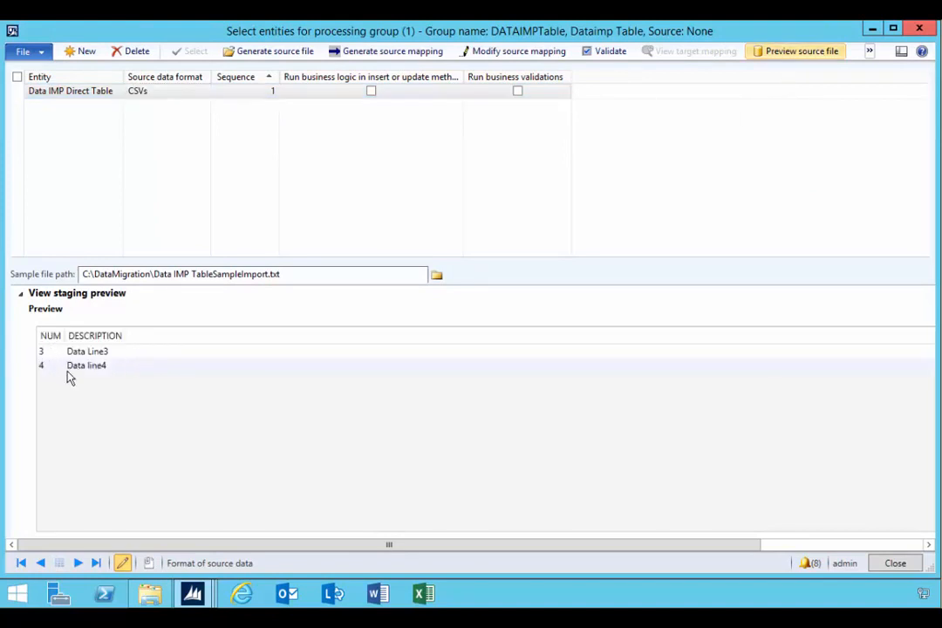
click(894, 563)
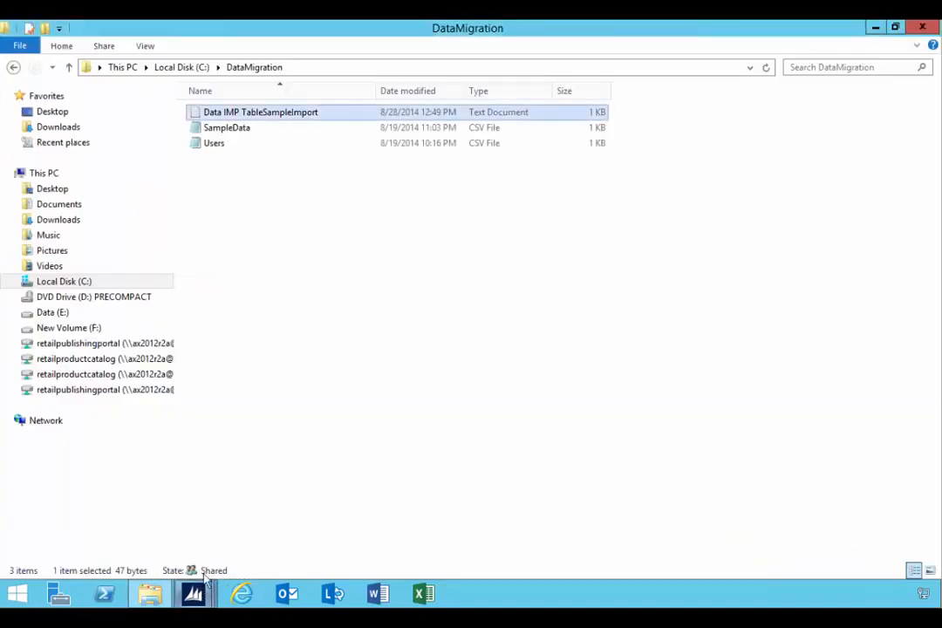
mouse_move(194, 594)
click(547, 510)
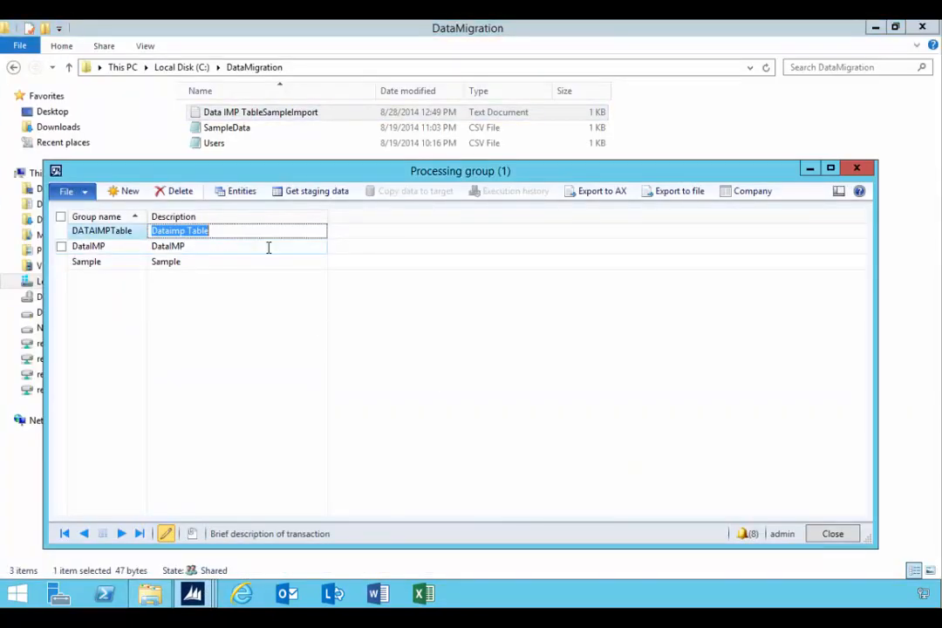
Step: Create a staging data job for the DATAIMPTable group with the job ID DATAIMPTable-1
click(211, 231)
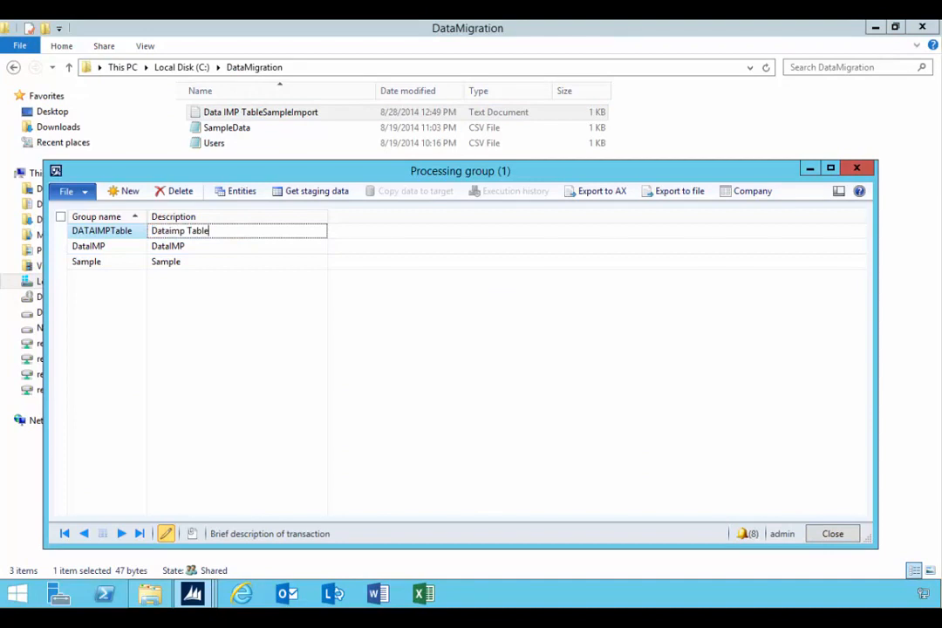
click(303, 199)
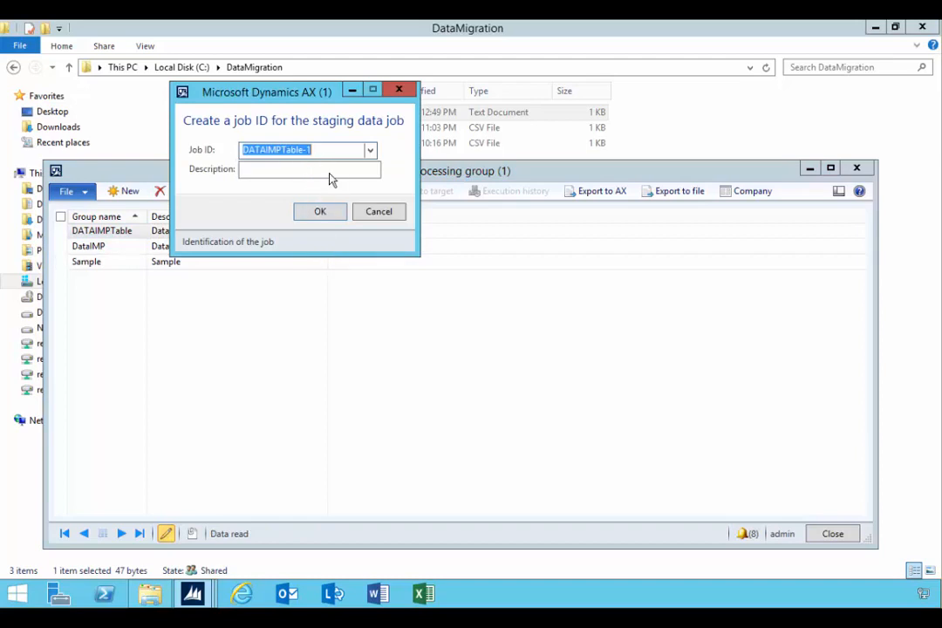
click(322, 212)
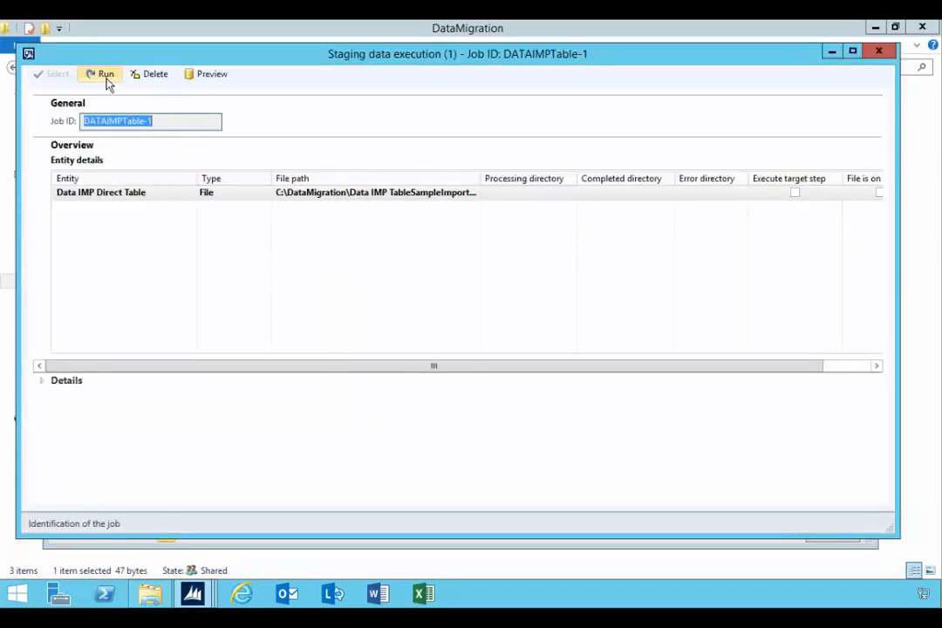
Step: Check the current records of DataIMPTable from the DataIMP project in the table browser, and close it
click(191, 597)
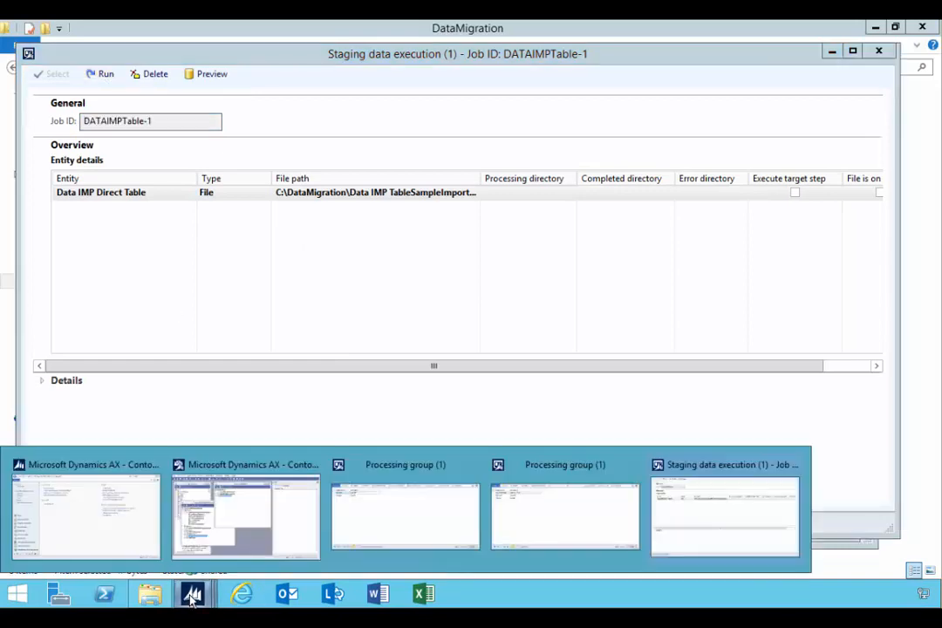
click(218, 542)
click(340, 161)
click(325, 174)
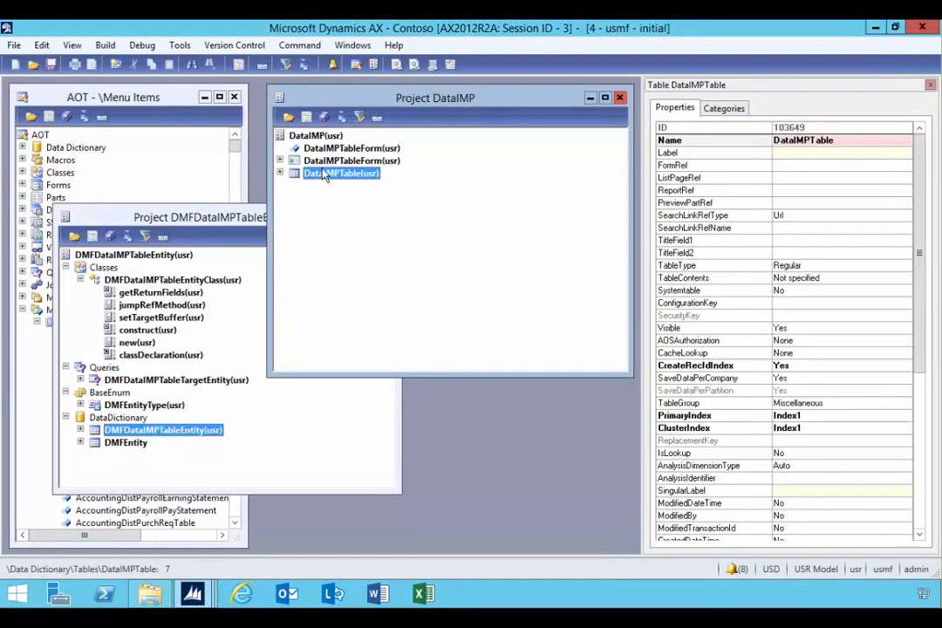
right_click(325, 174)
click(320, 182)
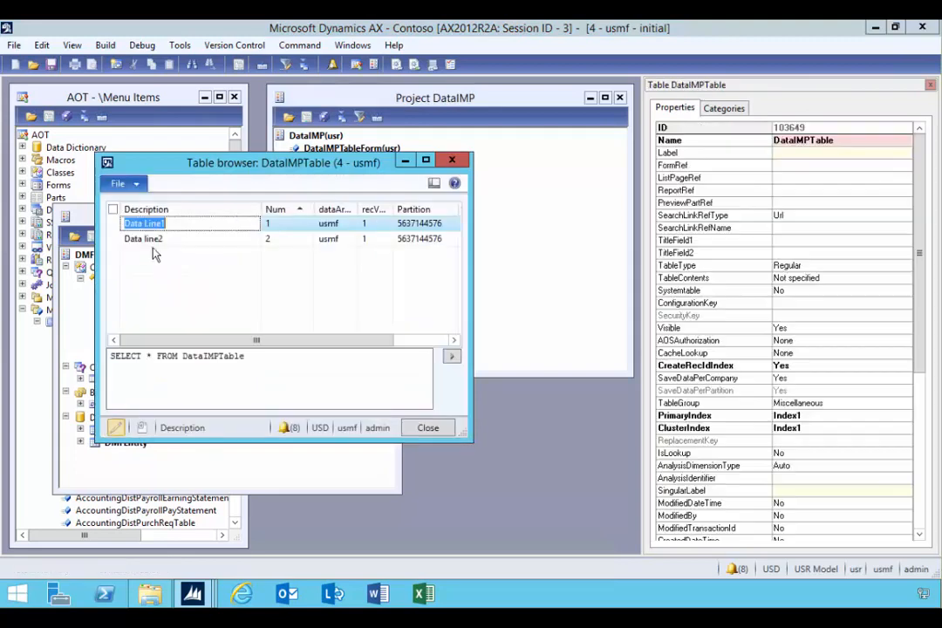
click(452, 161)
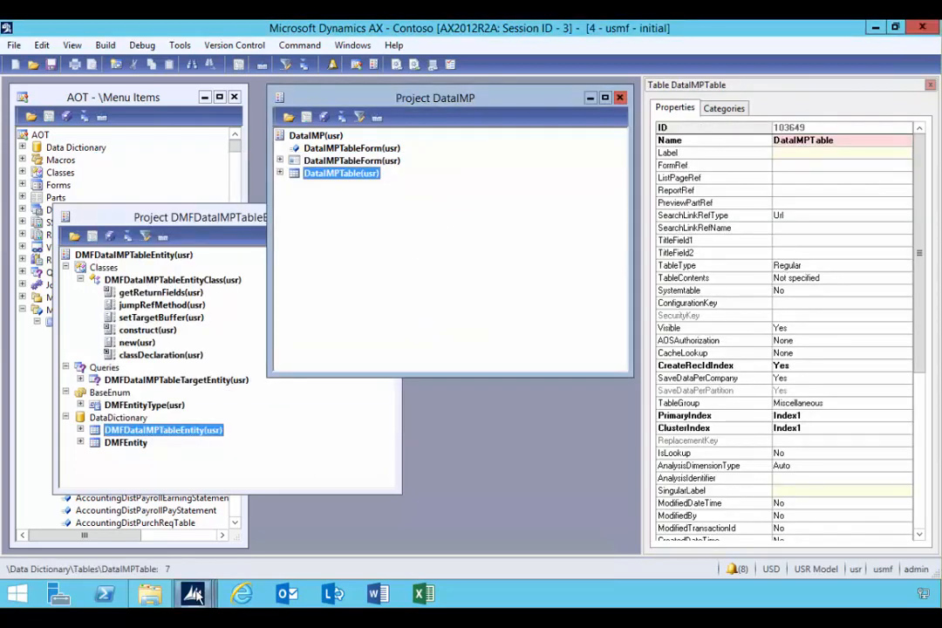
Step: Return to the DATAIMPTable-1 staging data execution and preview the source records for Data IMP Direct Table
click(197, 594)
click(663, 519)
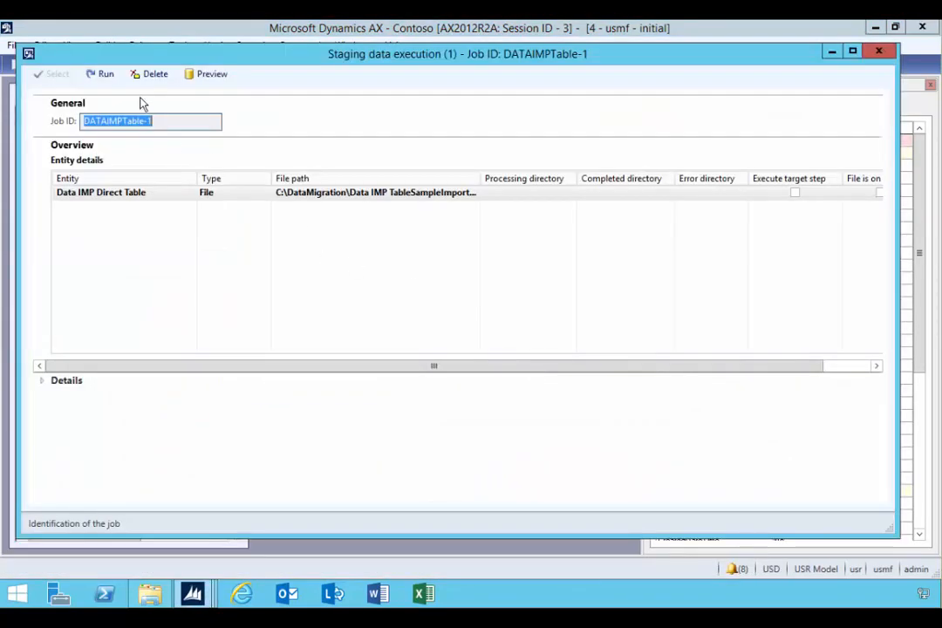
click(196, 73)
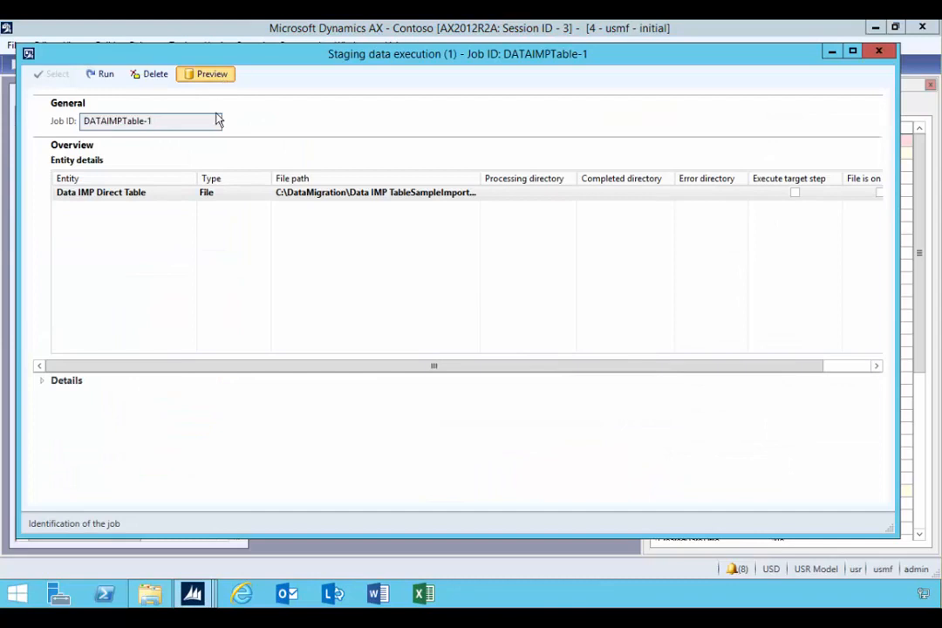
click(41, 385)
click(163, 466)
click(43, 242)
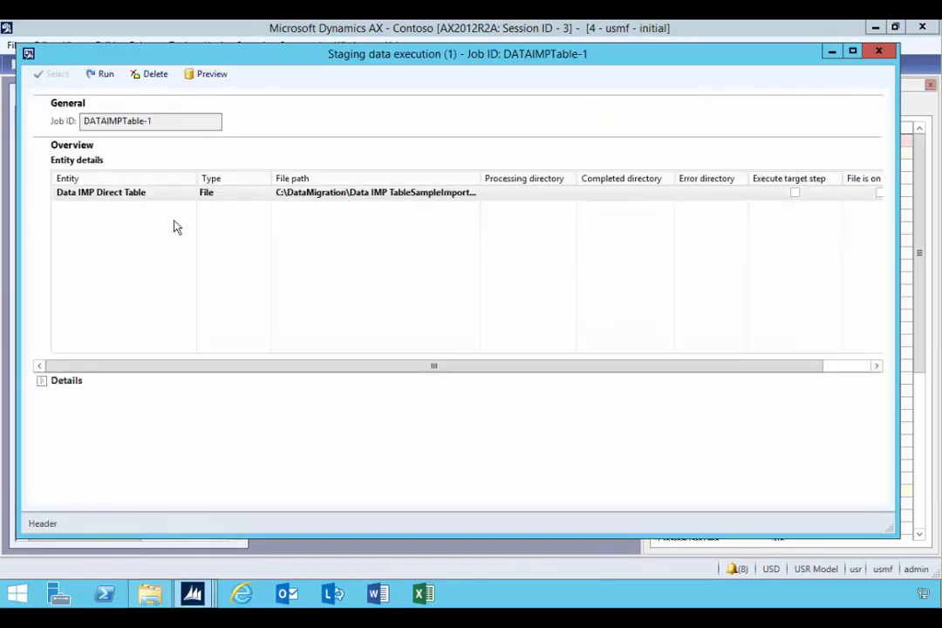
Step: Run the DATAIMPTable-1 staging job without batch processing and close the message log
click(102, 74)
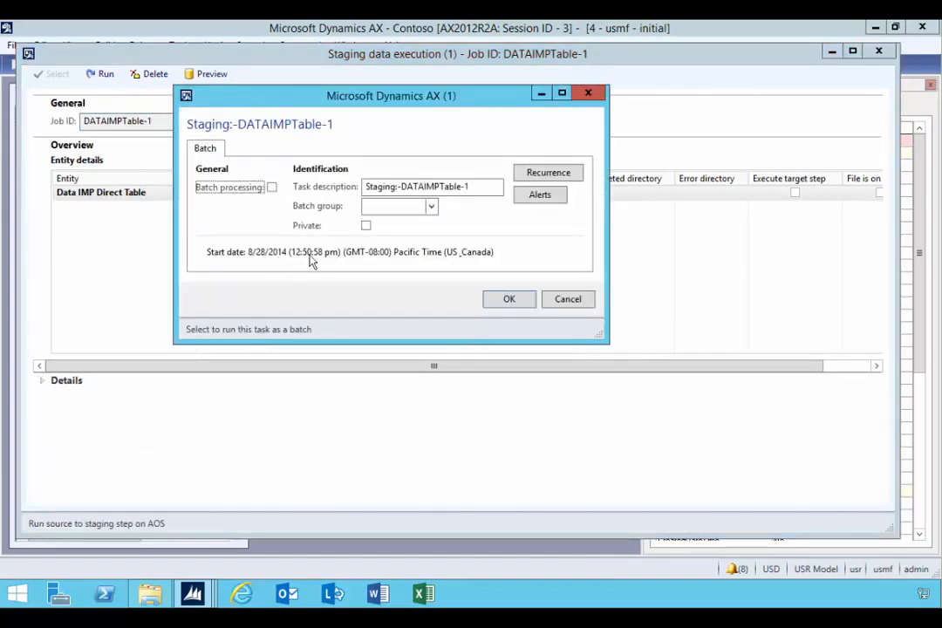
click(499, 297)
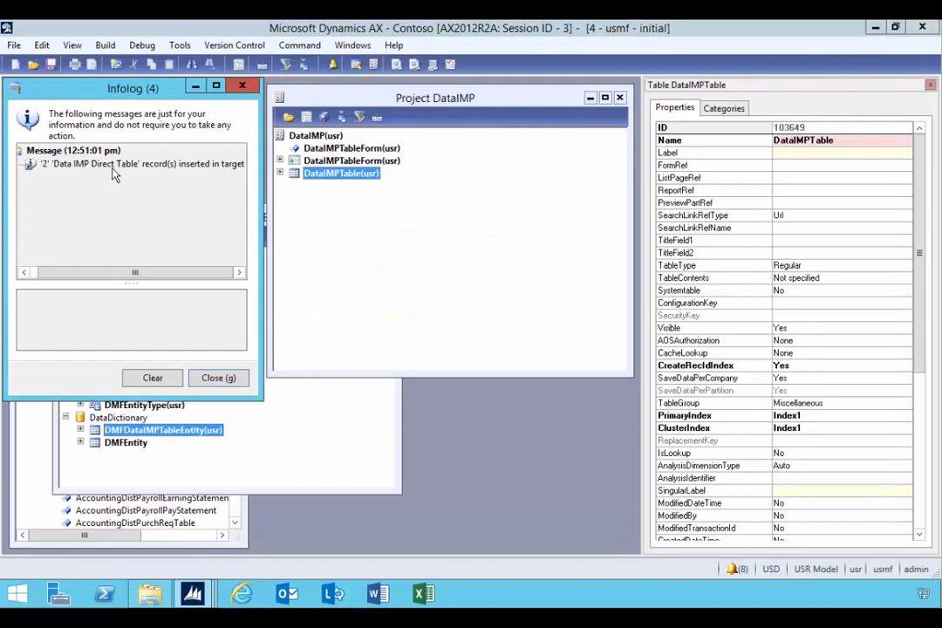
click(228, 379)
Step: Check the imported records of DataIMPTable from the DataIMP project in the table browser, and close it
right_click(339, 174)
click(346, 185)
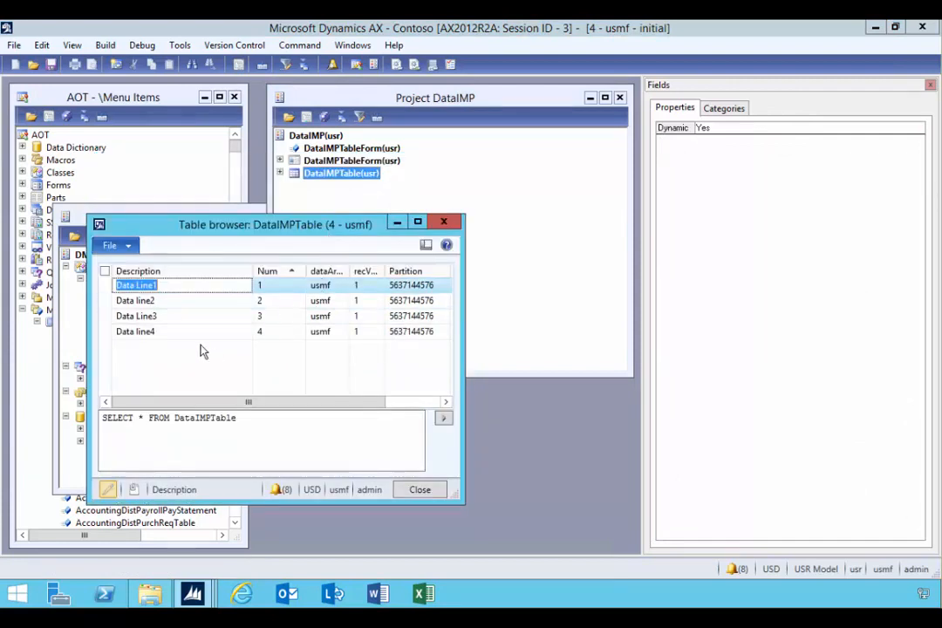
click(269, 315)
click(272, 331)
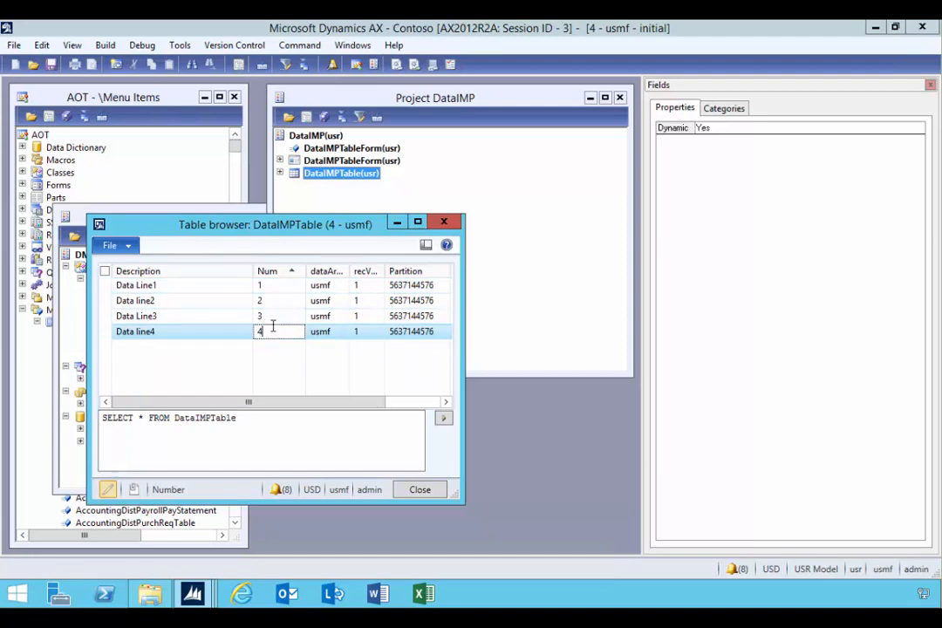
click(441, 224)
Step: Select the DataIMP processing group, view the Data import export framework area page, and return to the processing group list
mouse_move(194, 600)
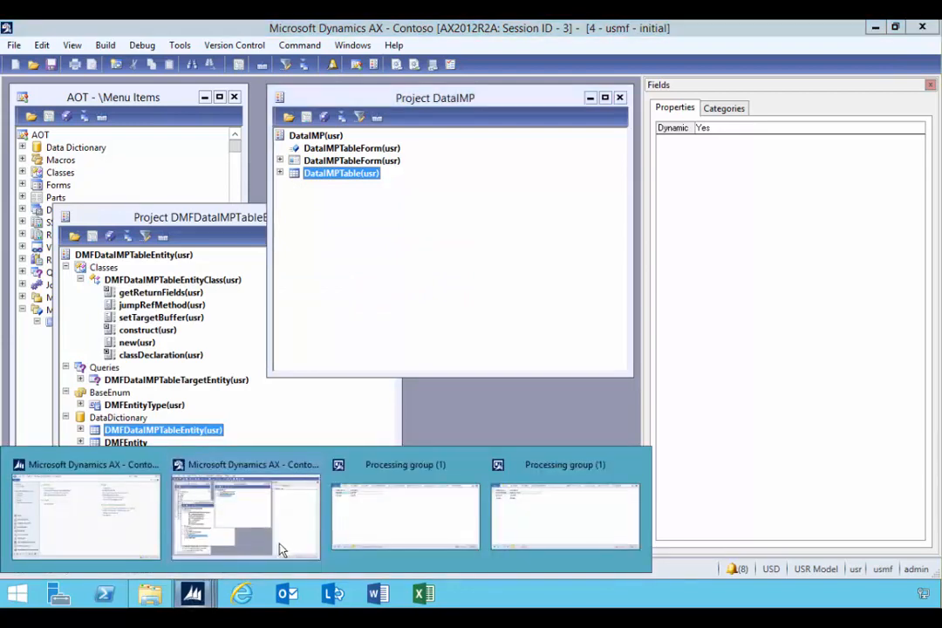
click(532, 512)
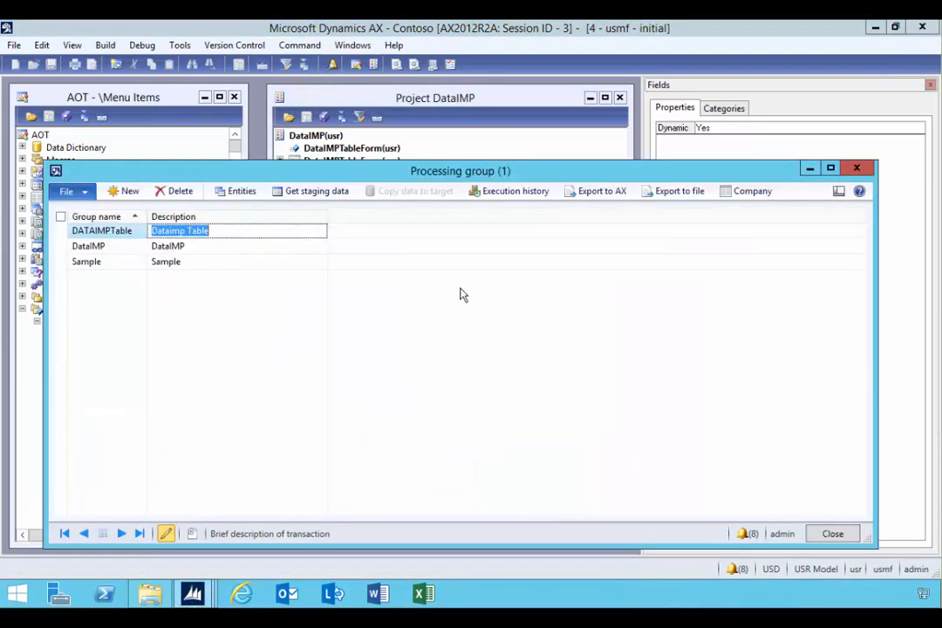
click(194, 245)
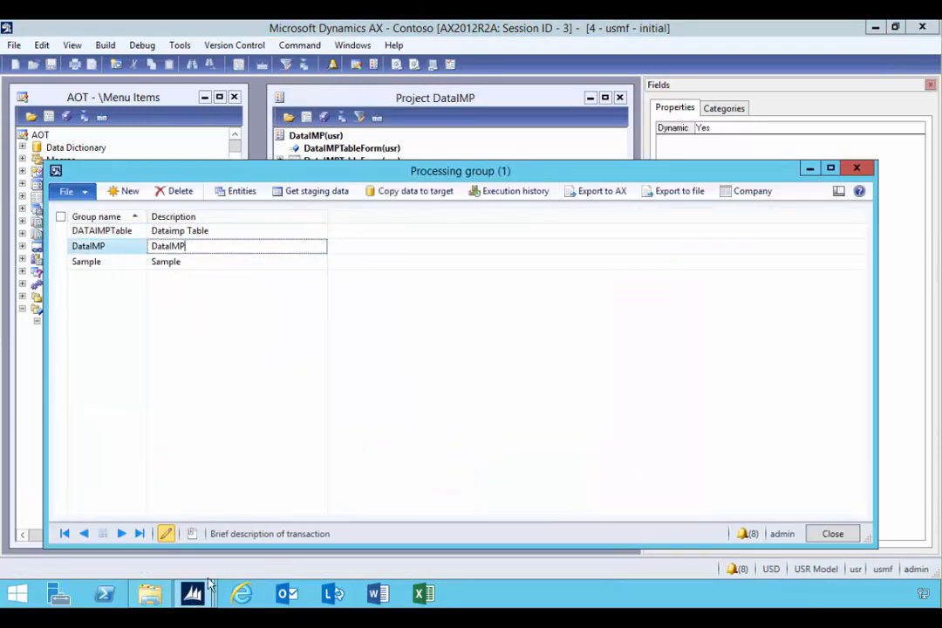
mouse_move(194, 596)
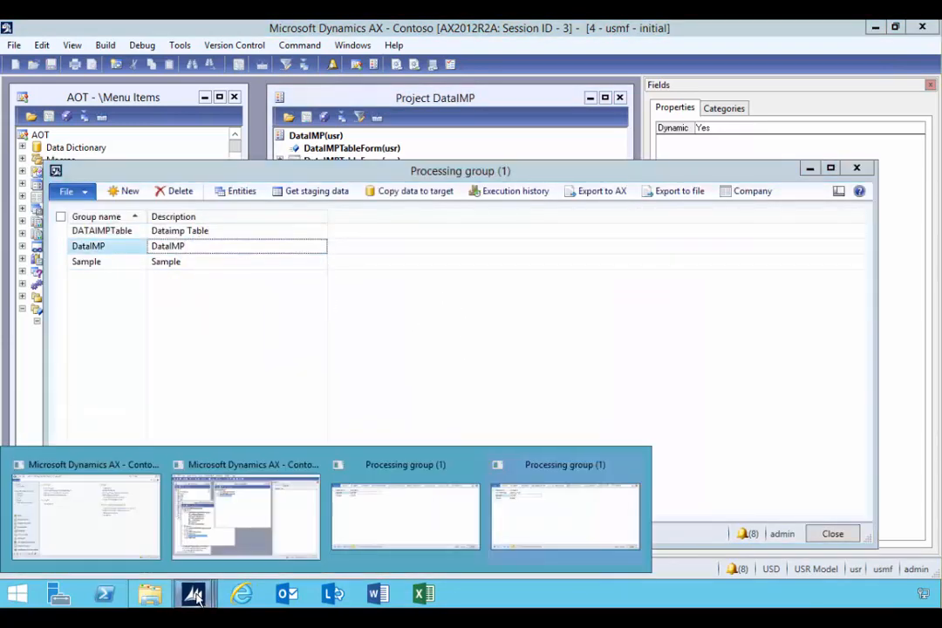
click(137, 532)
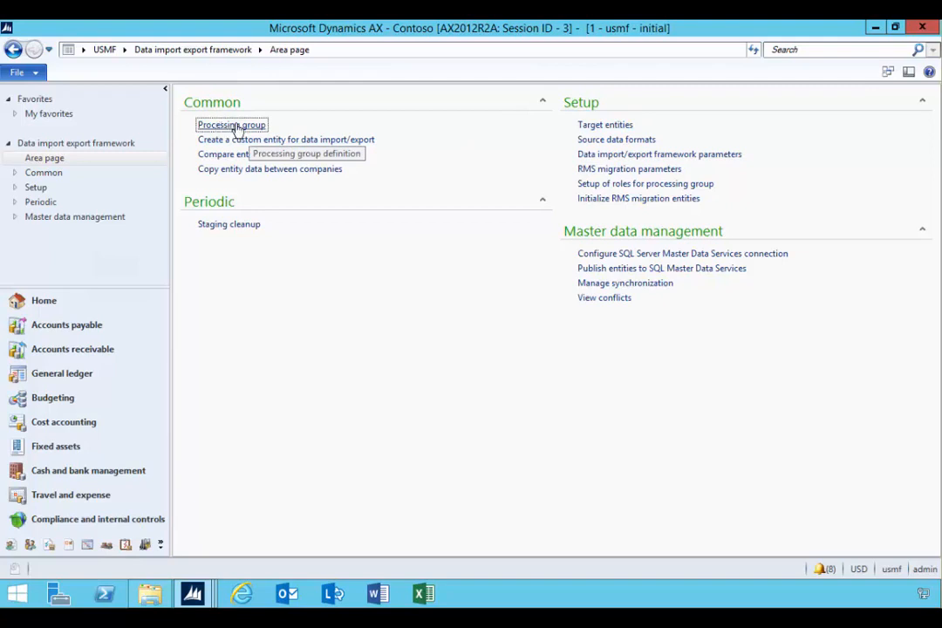
mouse_move(193, 594)
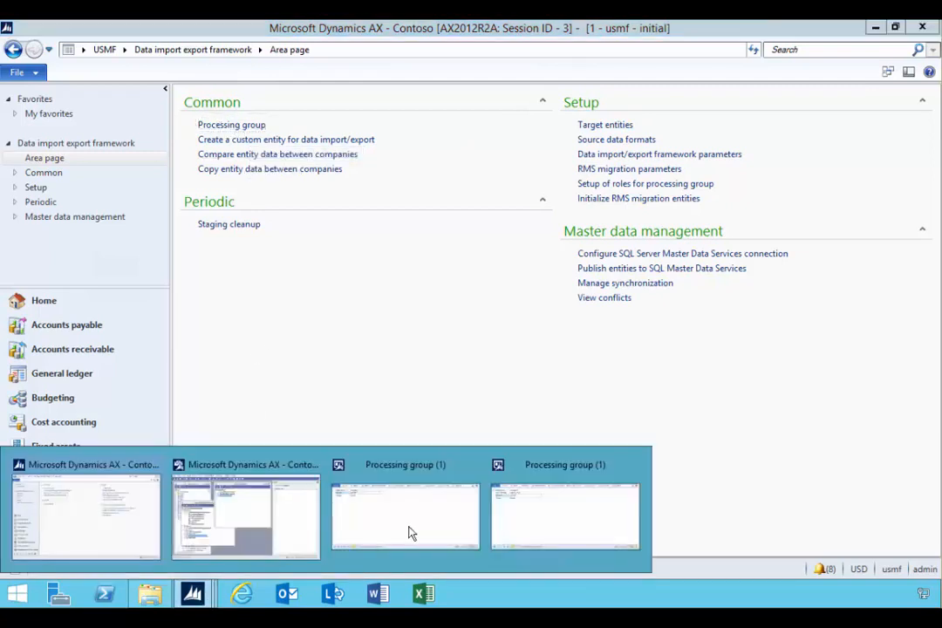
click(540, 536)
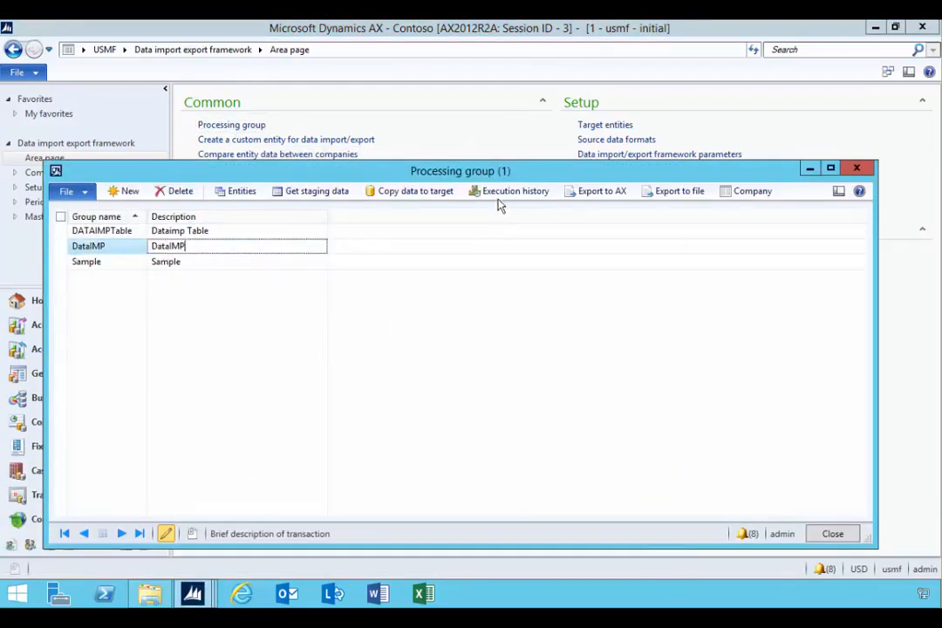